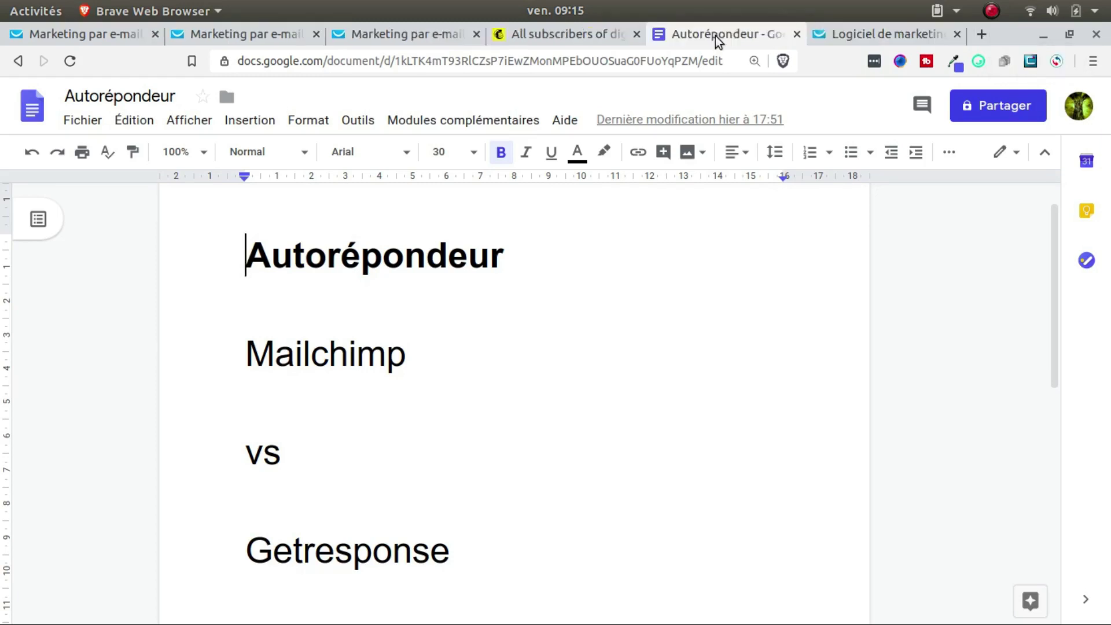
Step: Go to the Mailchimp All subscribers page and begin importing contacts into the empty audience
drag(246, 355, 449, 342)
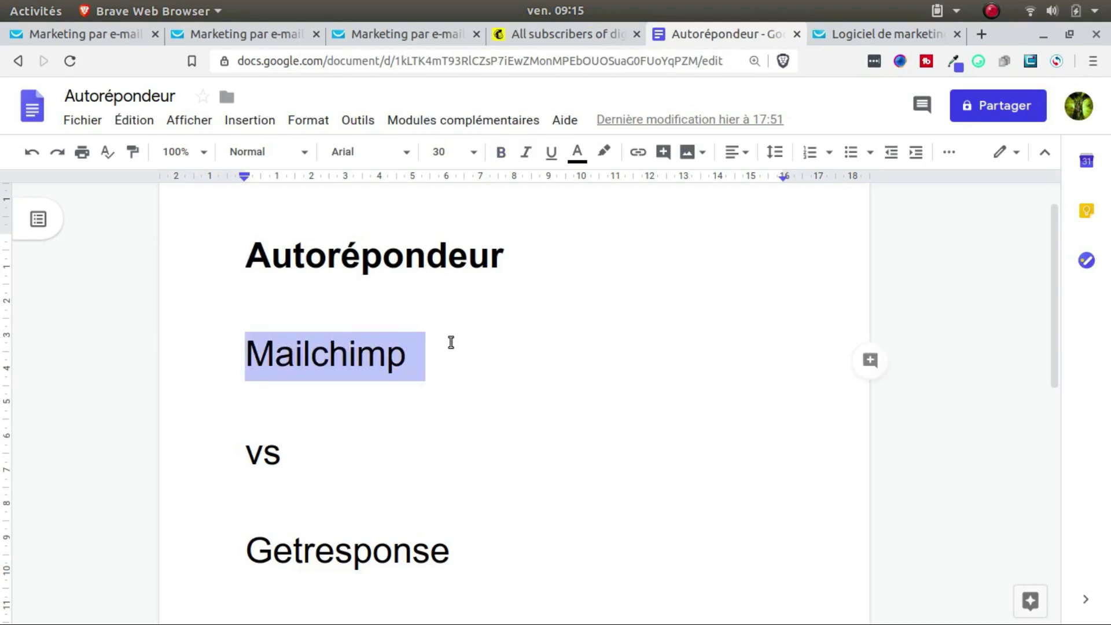
click(572, 40)
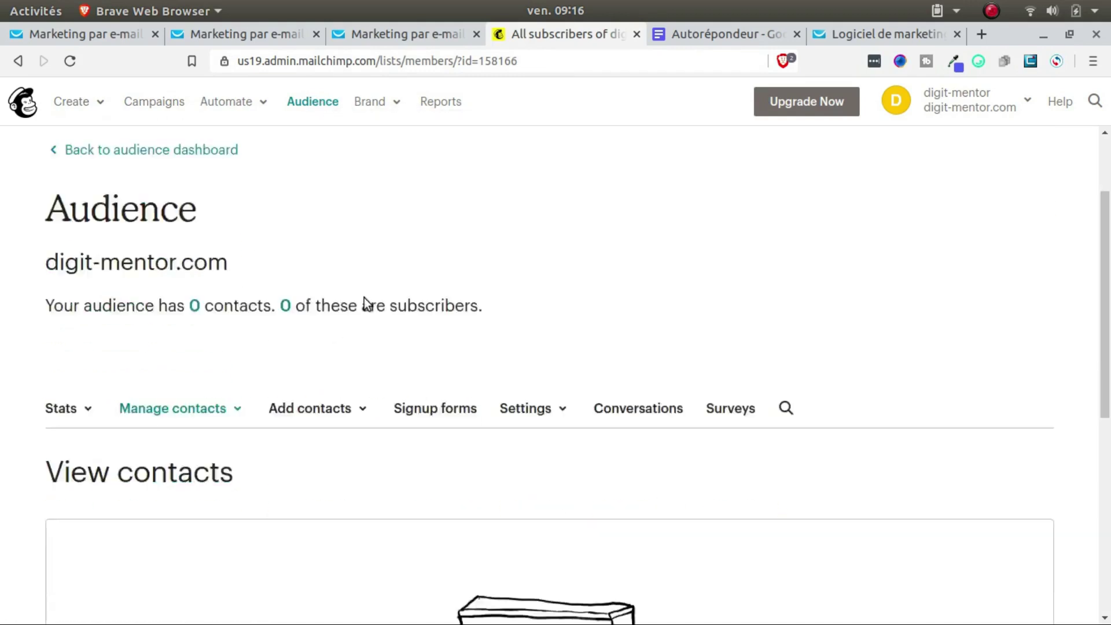
scroll(363, 304, down, 2)
scroll(370, 301, down, 5)
scroll(399, 295, up, 2)
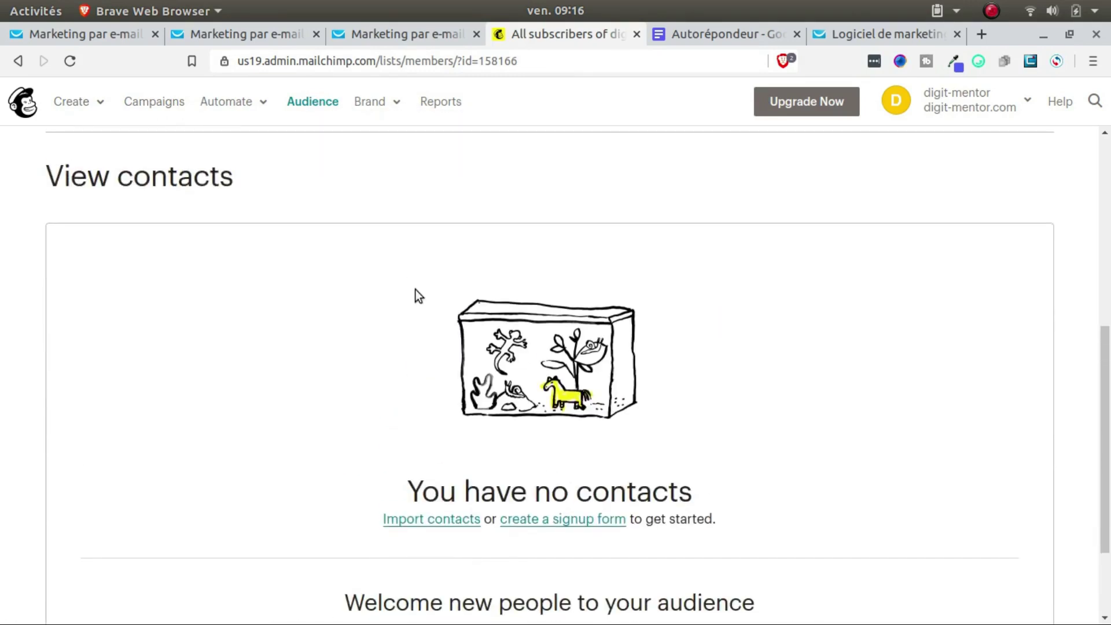
scroll(409, 293, down, 2)
click(541, 394)
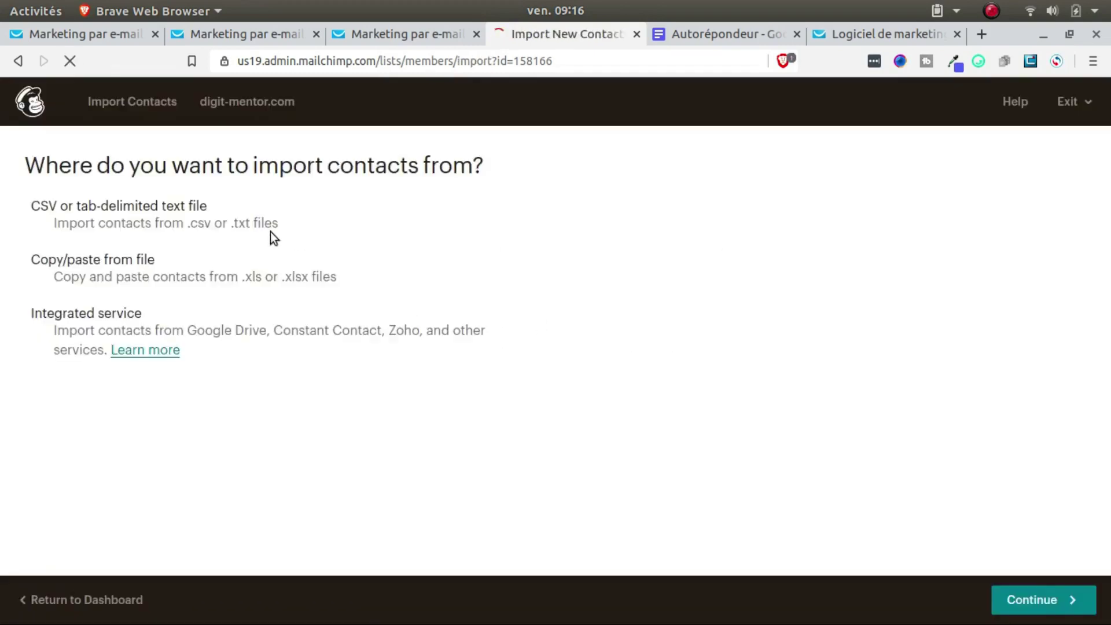
Step: Choose Copy/paste from file as the source and paste in the contact's e-mail address
click(270, 232)
click(99, 272)
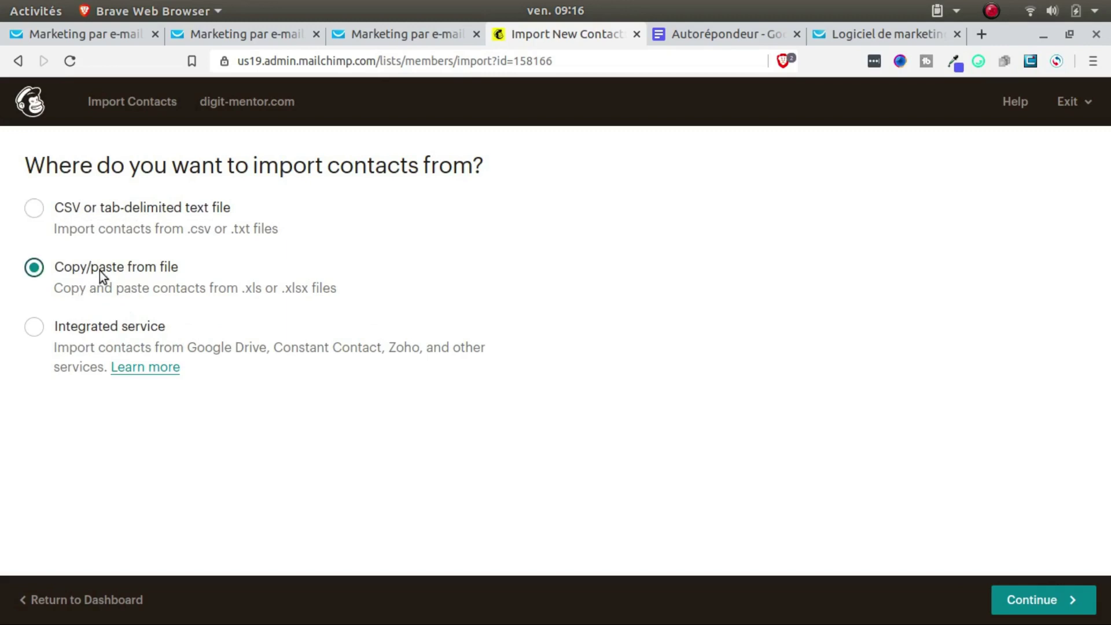
click(1032, 596)
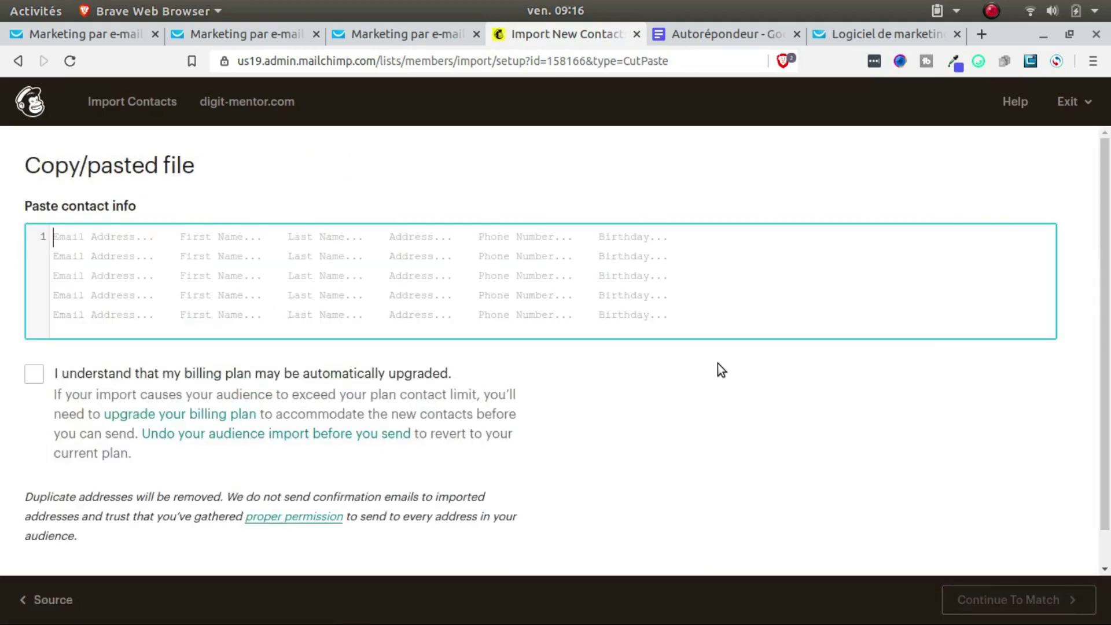
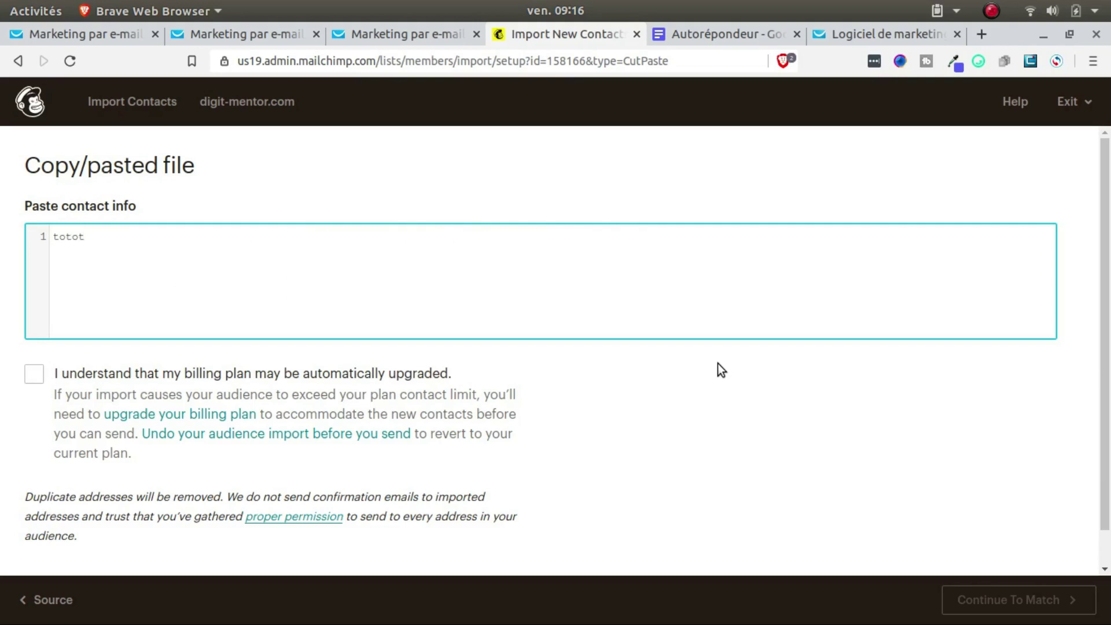
Step: Acknowledge the billing notice, tag the contact as Prospect, and import it as Subscribed
scroll(771, 382, down, 1)
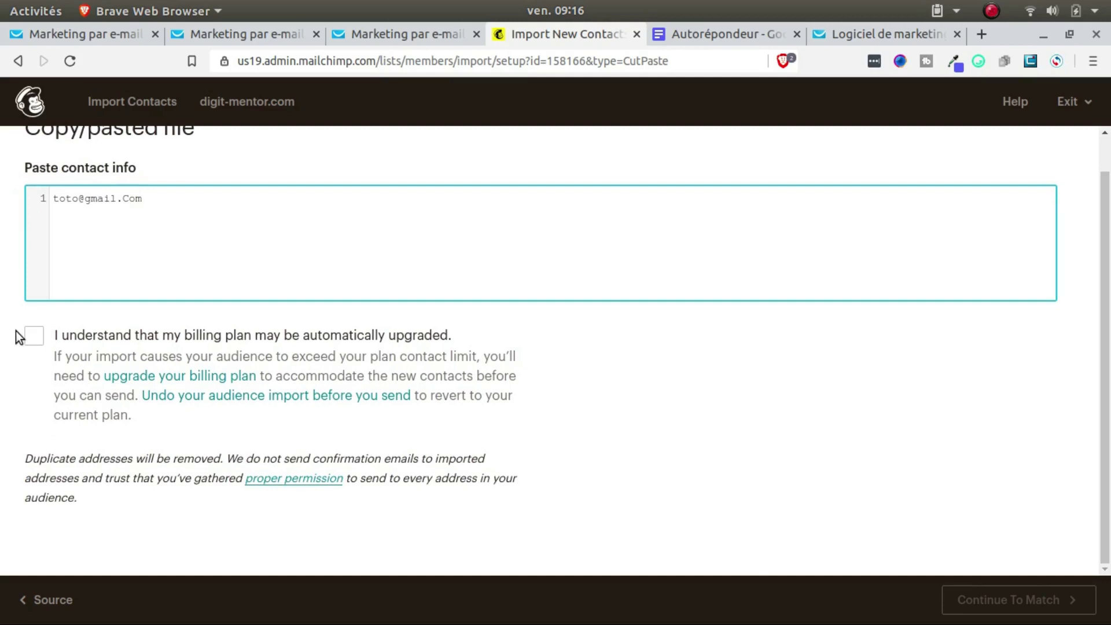
click(44, 333)
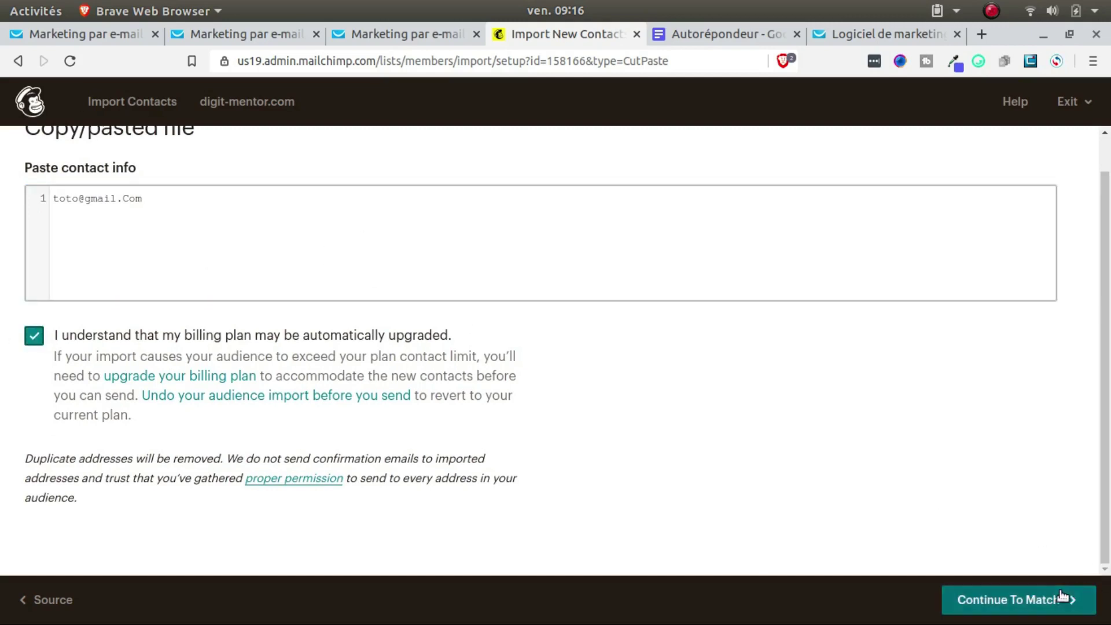
click(1064, 589)
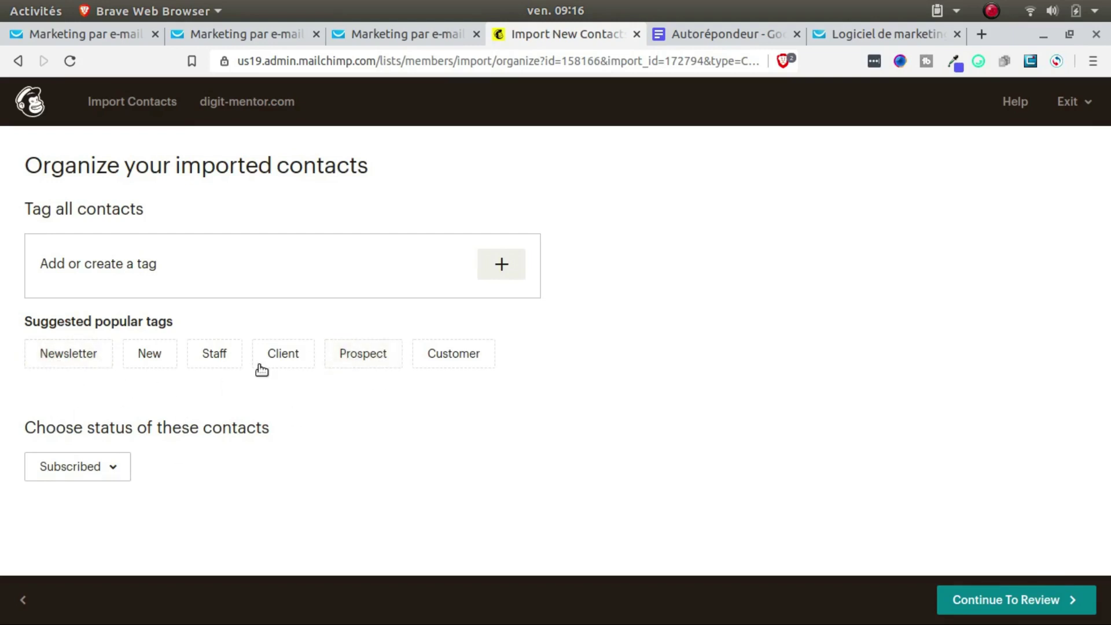
click(361, 356)
click(970, 599)
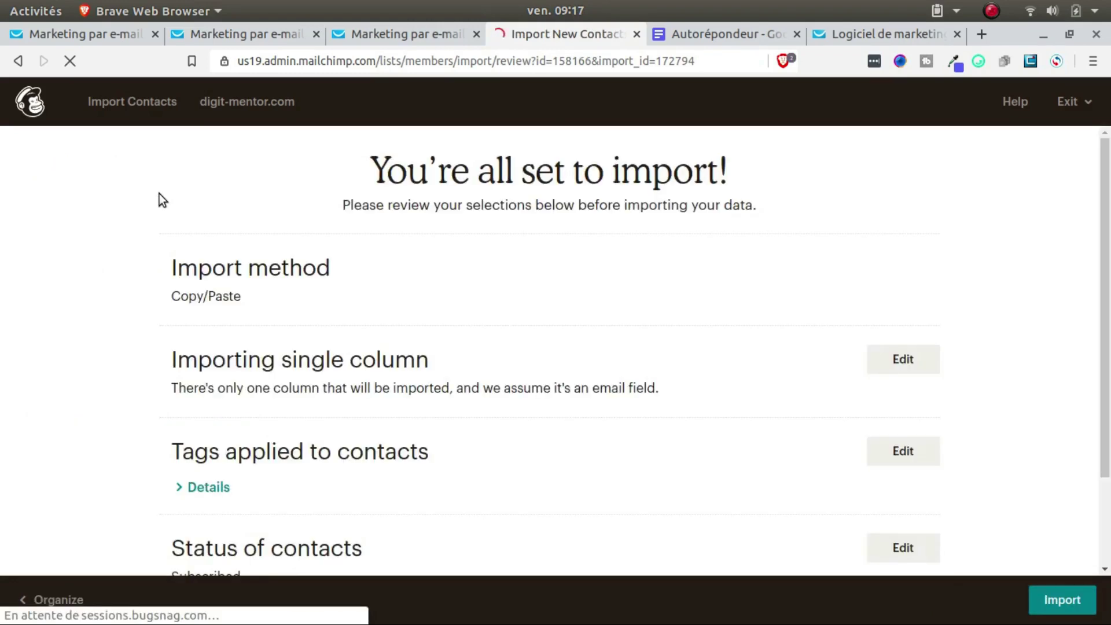
scroll(703, 382, down, 2)
click(1065, 600)
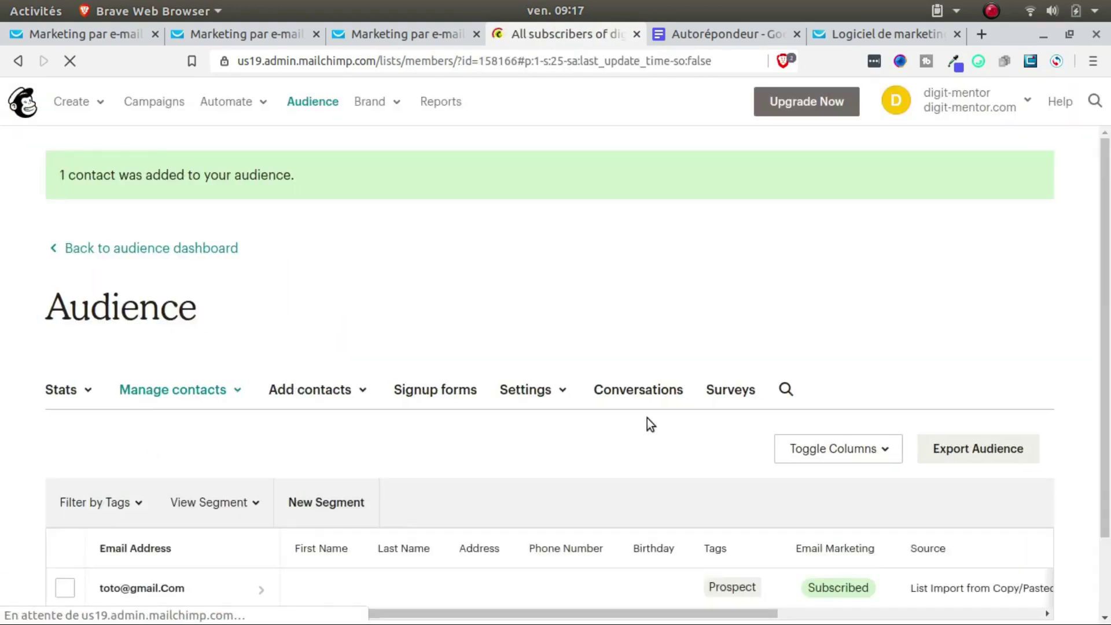
Step: Check the newly added contact in the audience, then view this week's 3 campaigns on the Campaigns page
scroll(665, 426, down, 2)
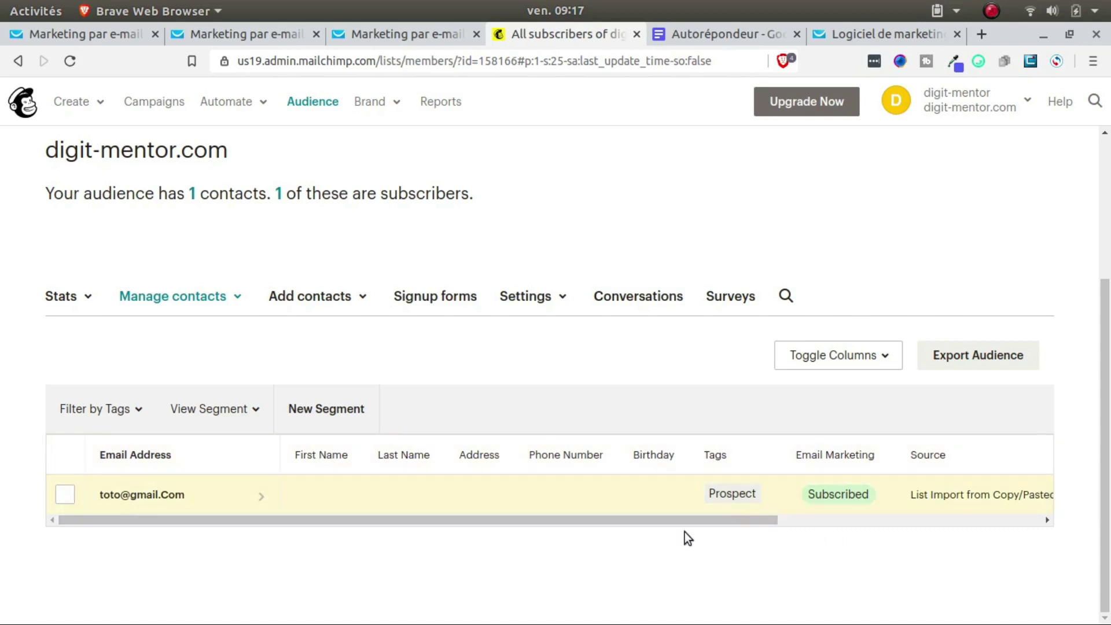
scroll(712, 429, up, 3)
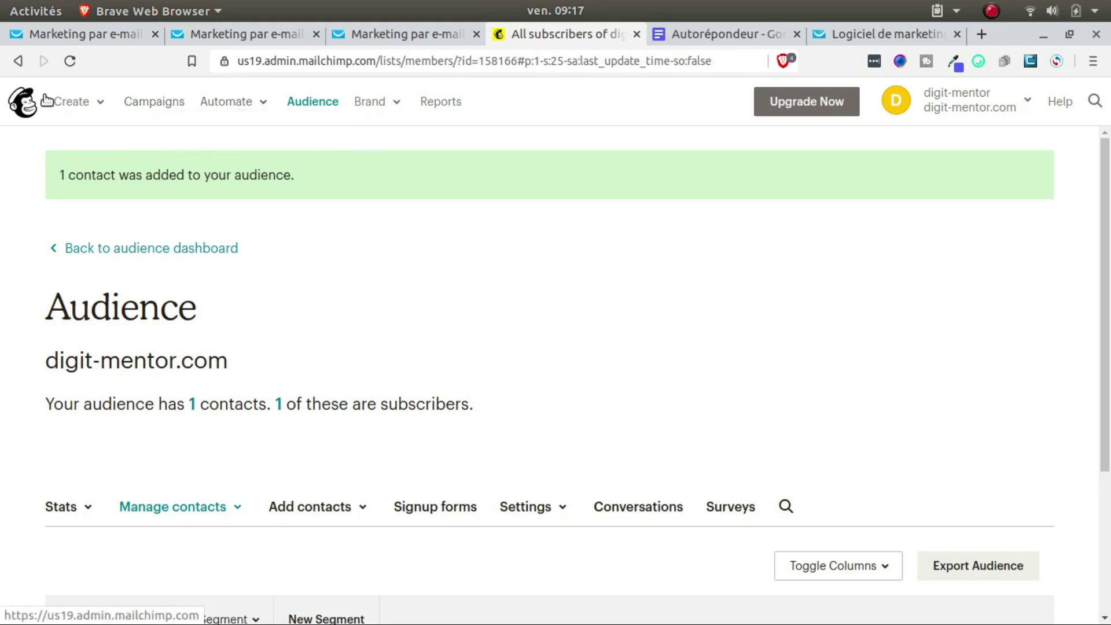
click(178, 110)
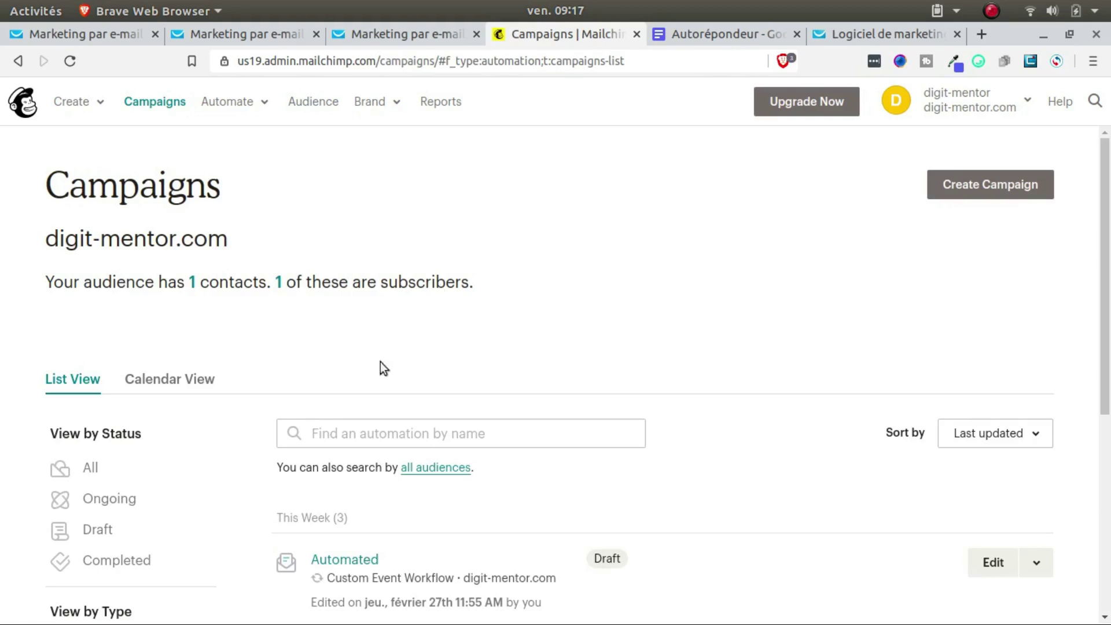
scroll(284, 347, down, 3)
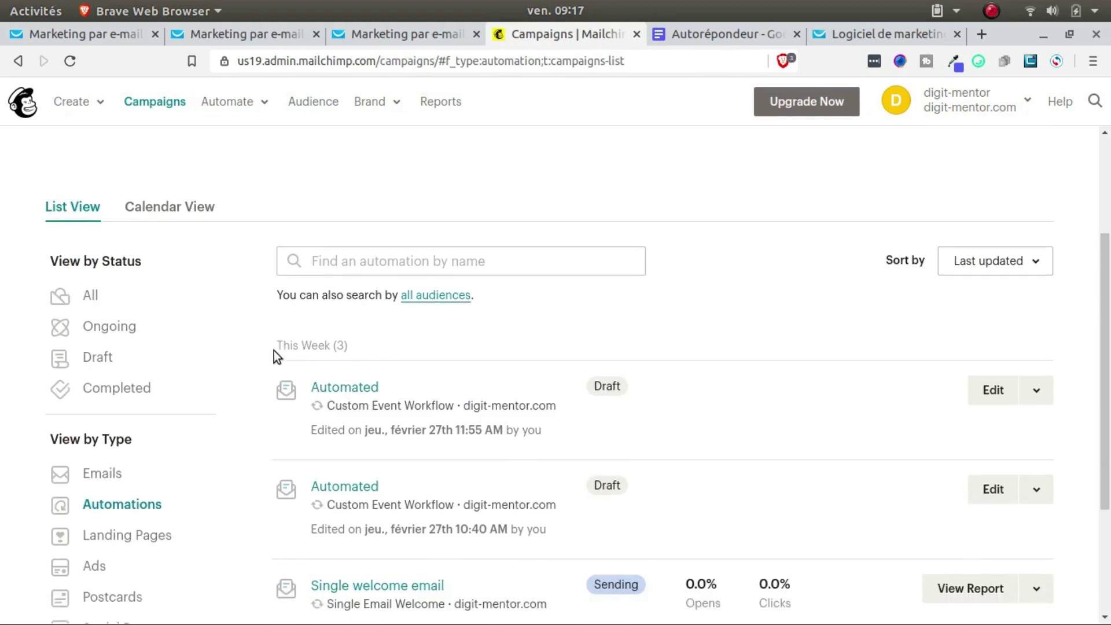
scroll(274, 351, up, 3)
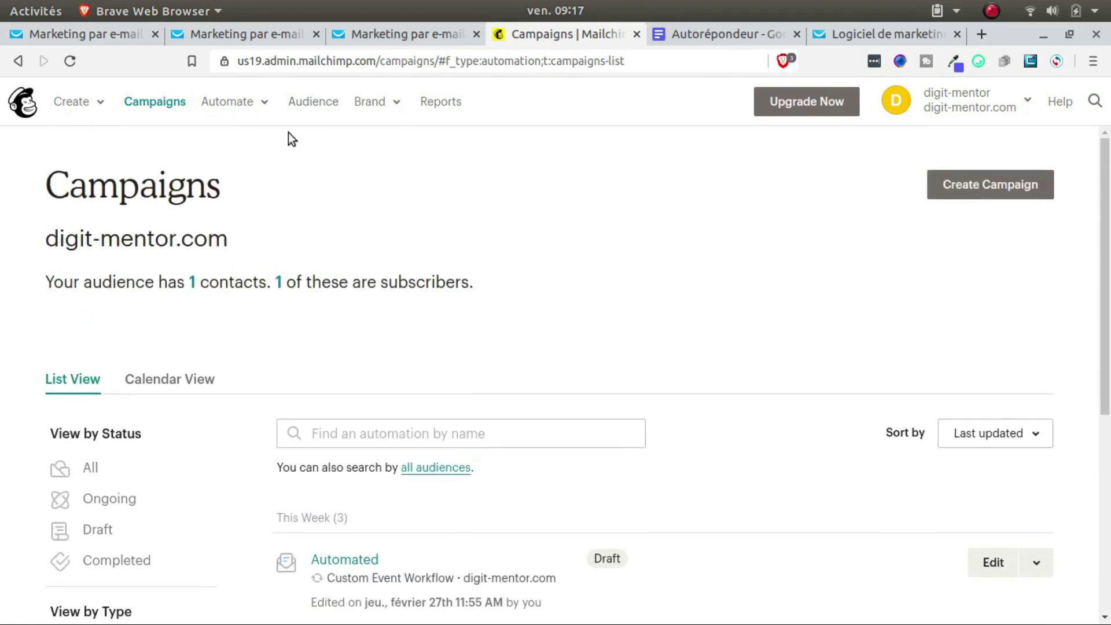
Step: Create a Custom email automation named Automated for the digit-mentor.com audience
click(256, 104)
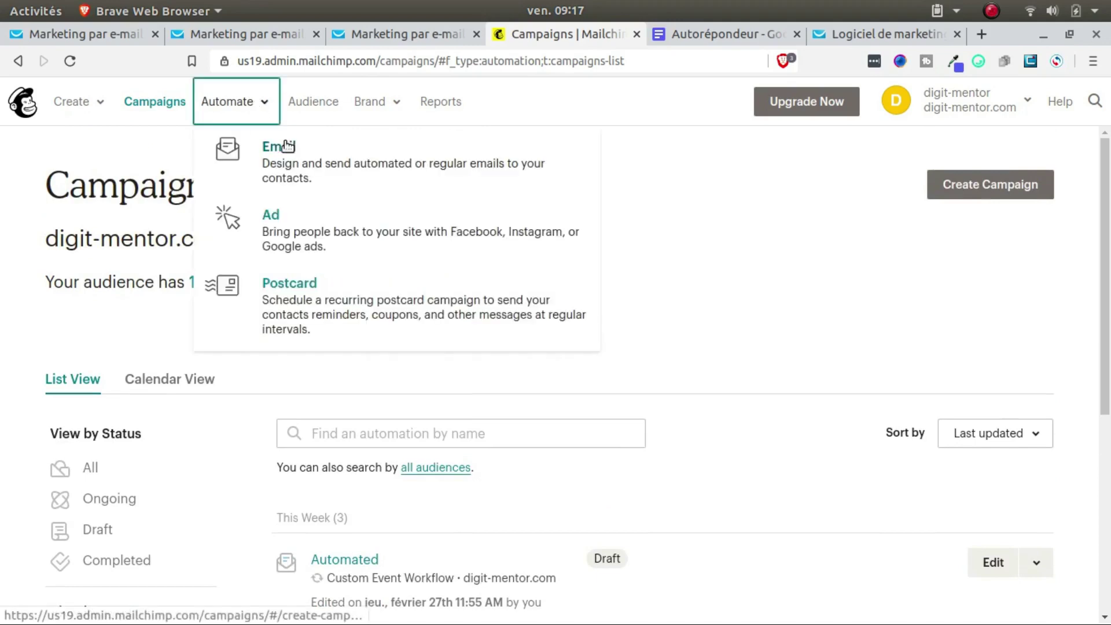
click(284, 172)
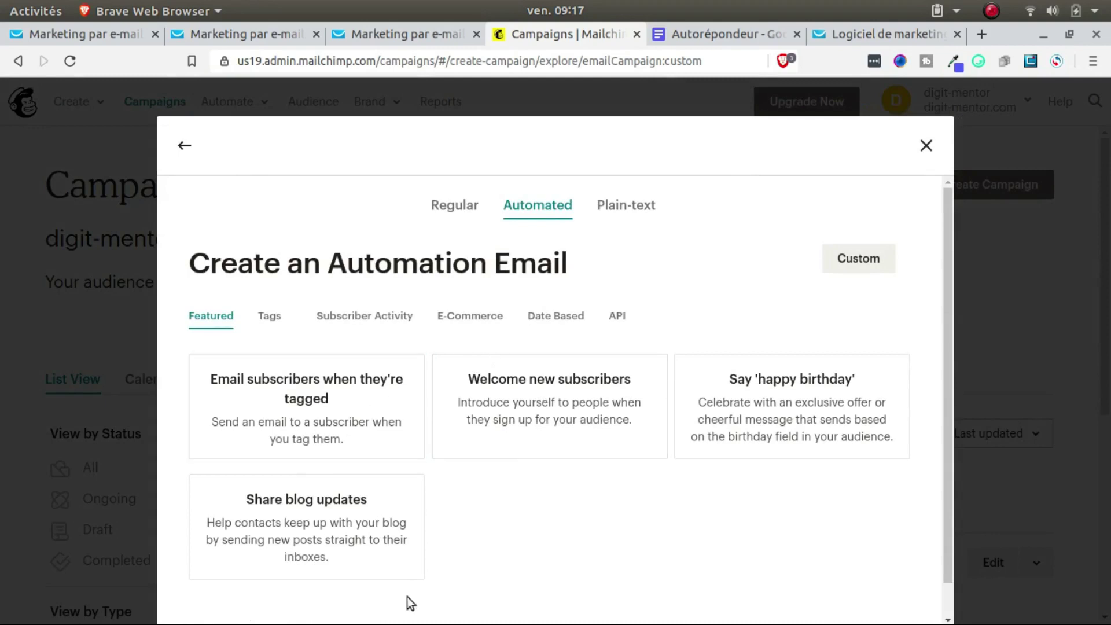
click(854, 262)
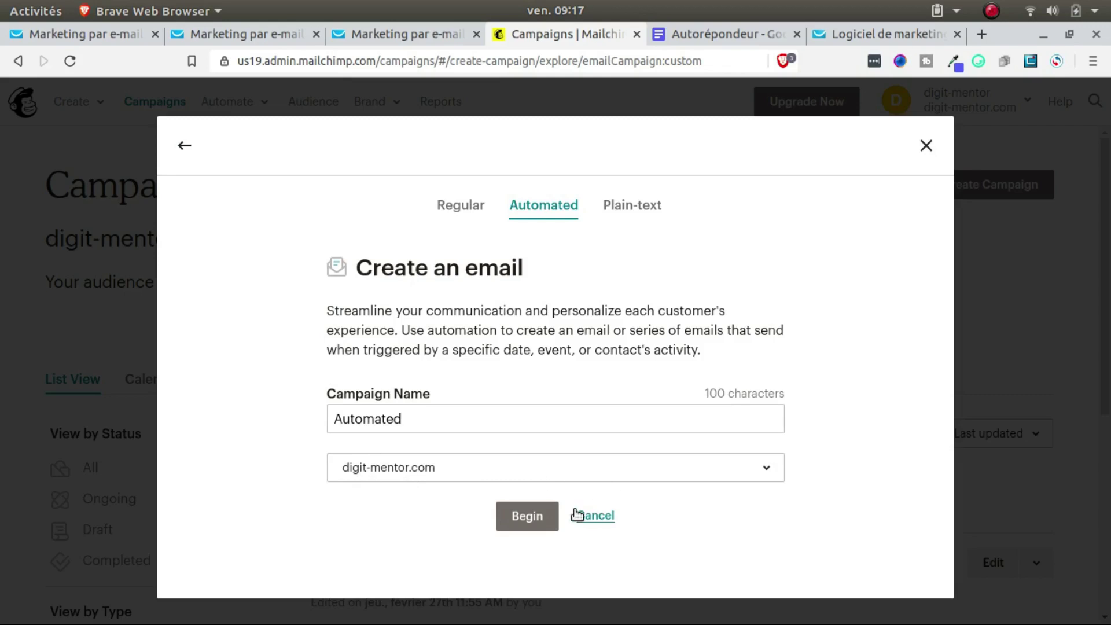
click(512, 515)
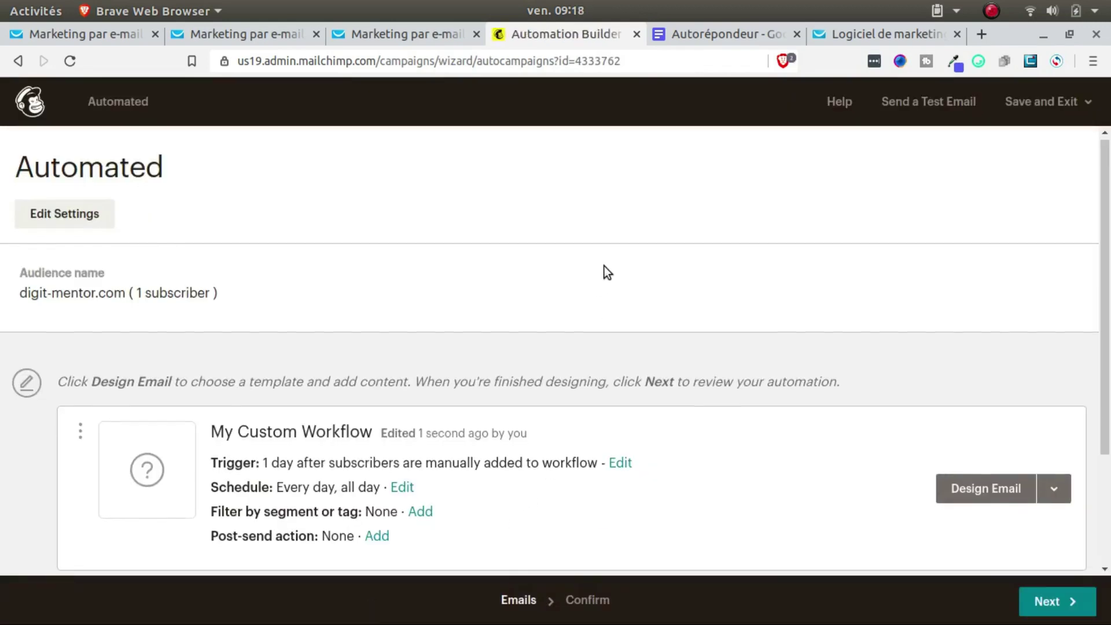
Step: Give the workflow email the subject 'bienvenue' and a sender e-mail address, then save the setup
scroll(604, 266, down, 1)
scroll(522, 298, down, 3)
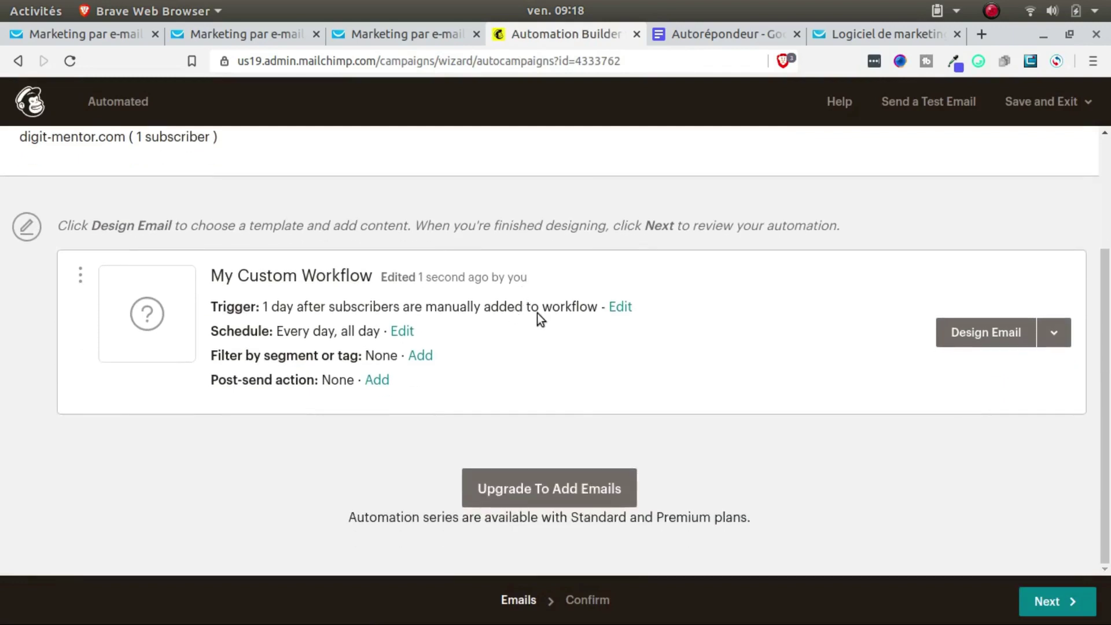
scroll(348, 295, up, 2)
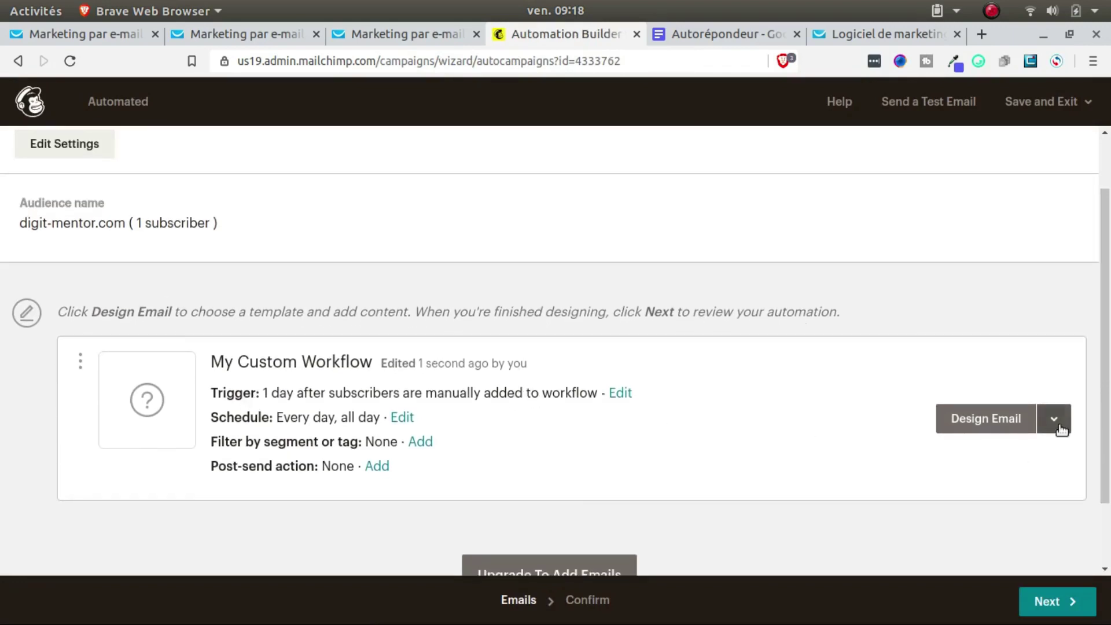
click(995, 421)
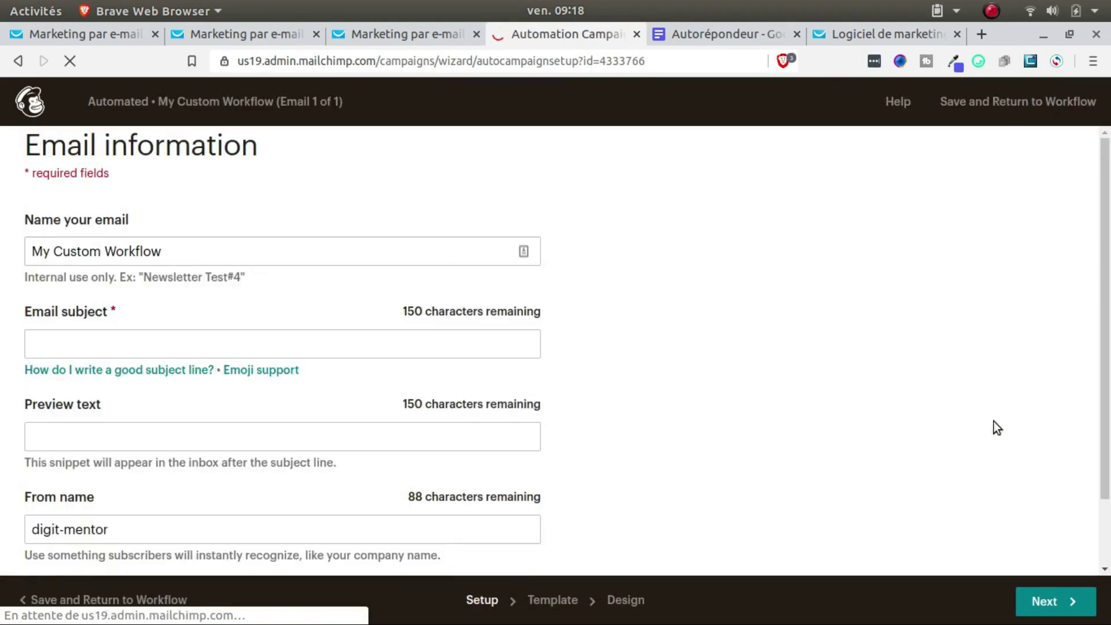
click(193, 348)
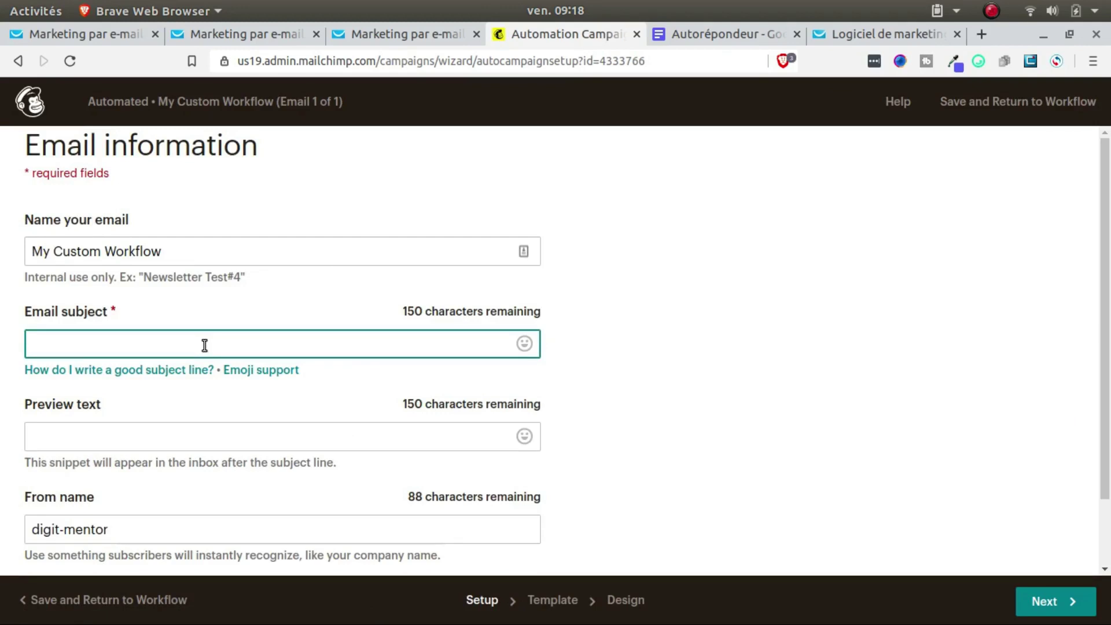
text(bienvenue)
scroll(385, 400, down, 3)
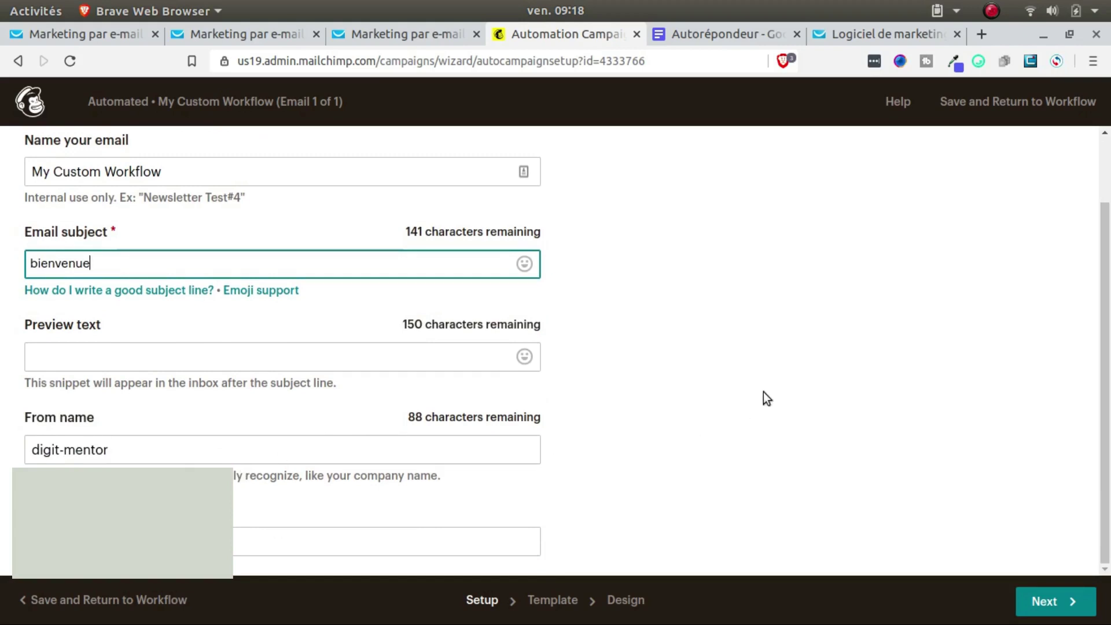
click(438, 550)
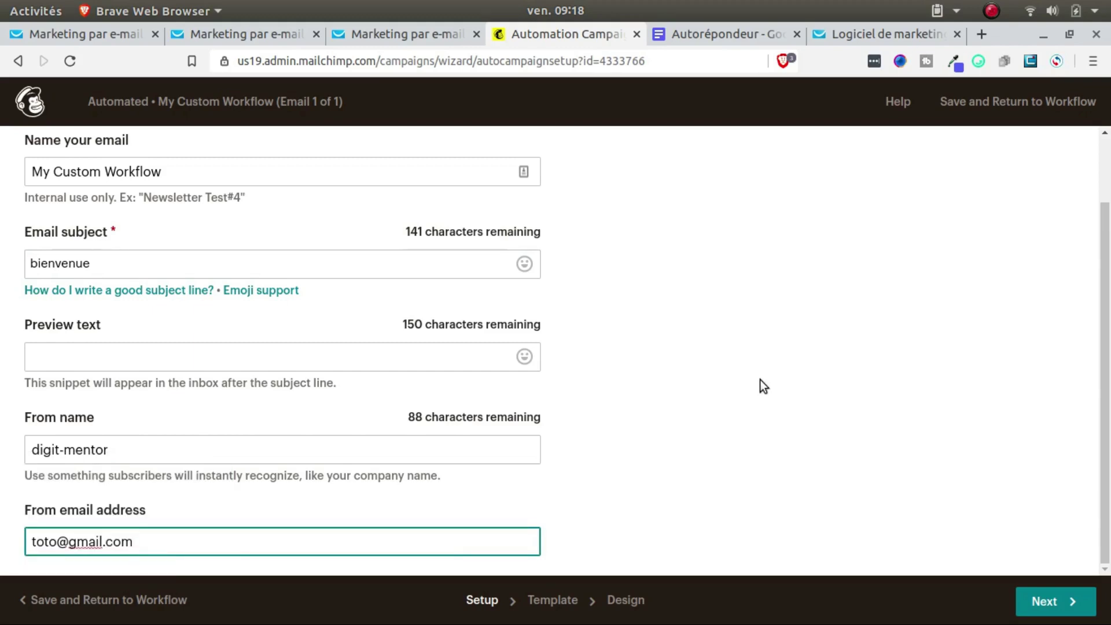
click(1064, 602)
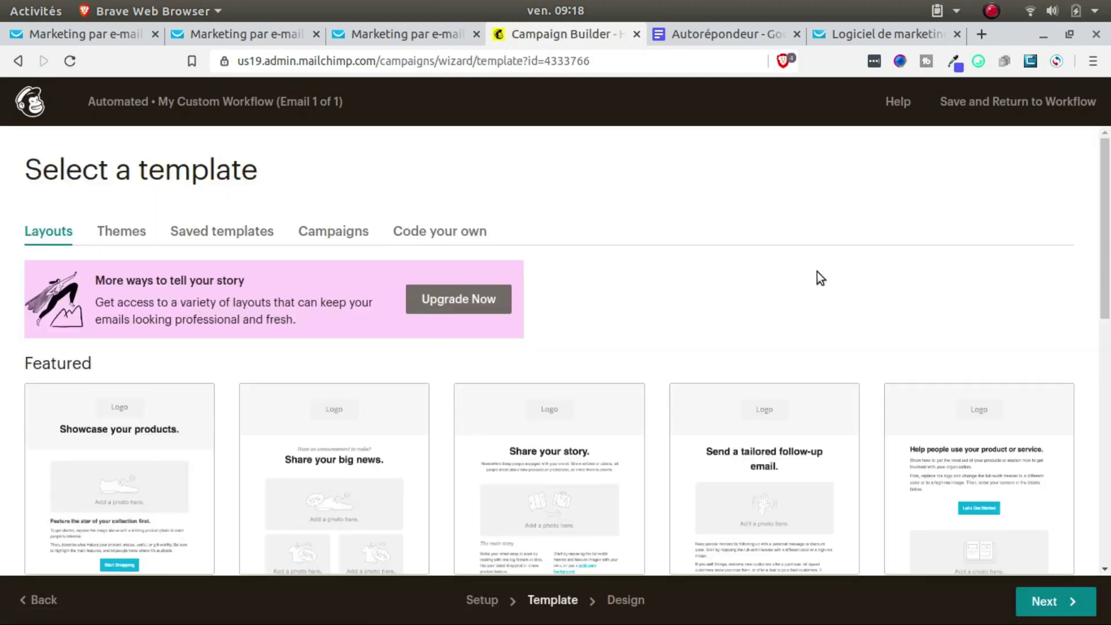
Step: Pick the Basic 1 Column template for the workflow email
scroll(752, 278, down, 2)
scroll(1096, 488, down, 3)
scroll(877, 485, down, 6)
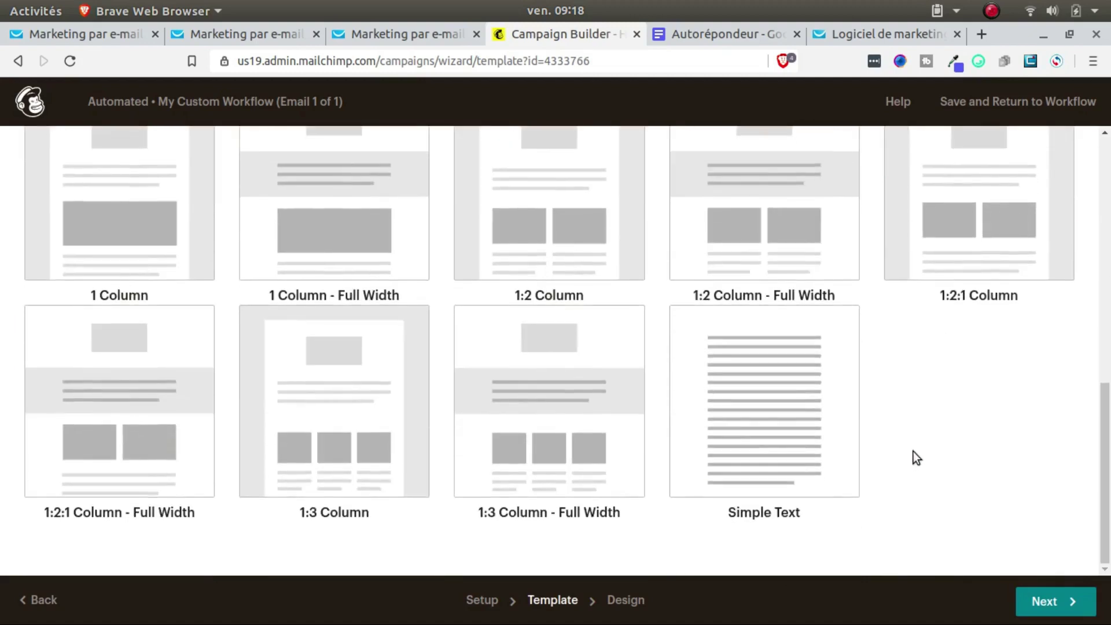
scroll(914, 457, up, 10)
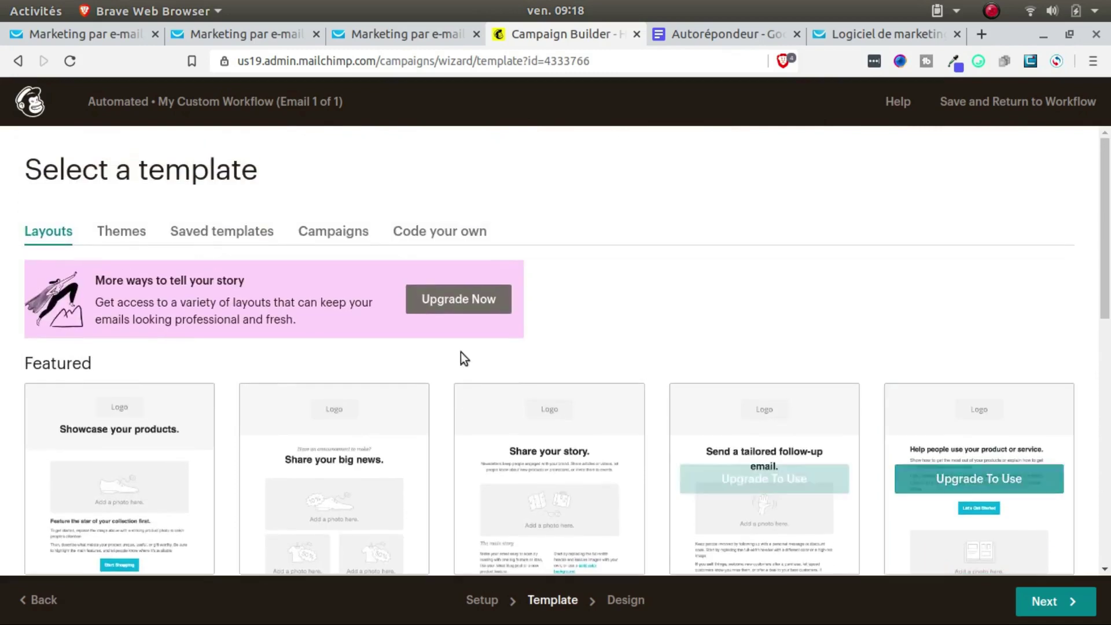
scroll(128, 412, down, 1)
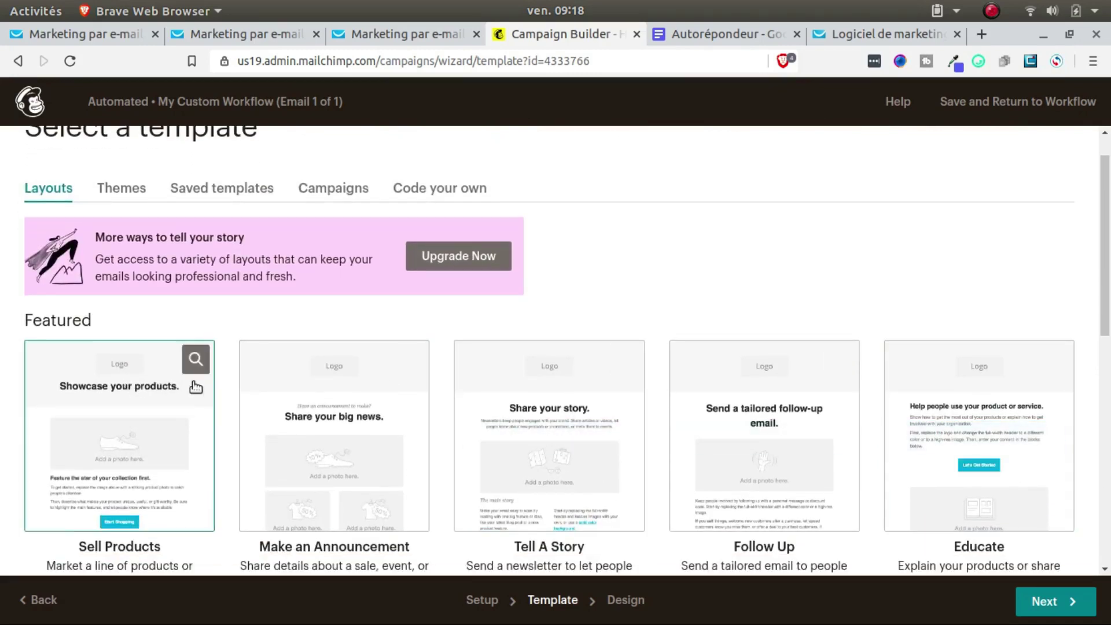
scroll(196, 387, down, 3)
scroll(200, 377, down, 3)
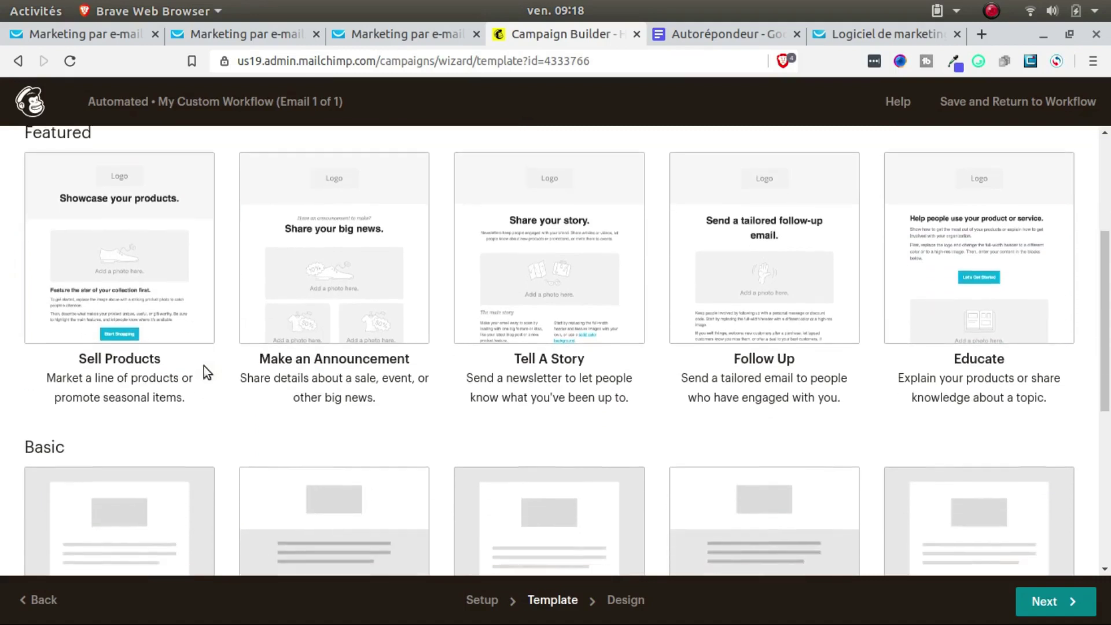
scroll(219, 359, up, 2)
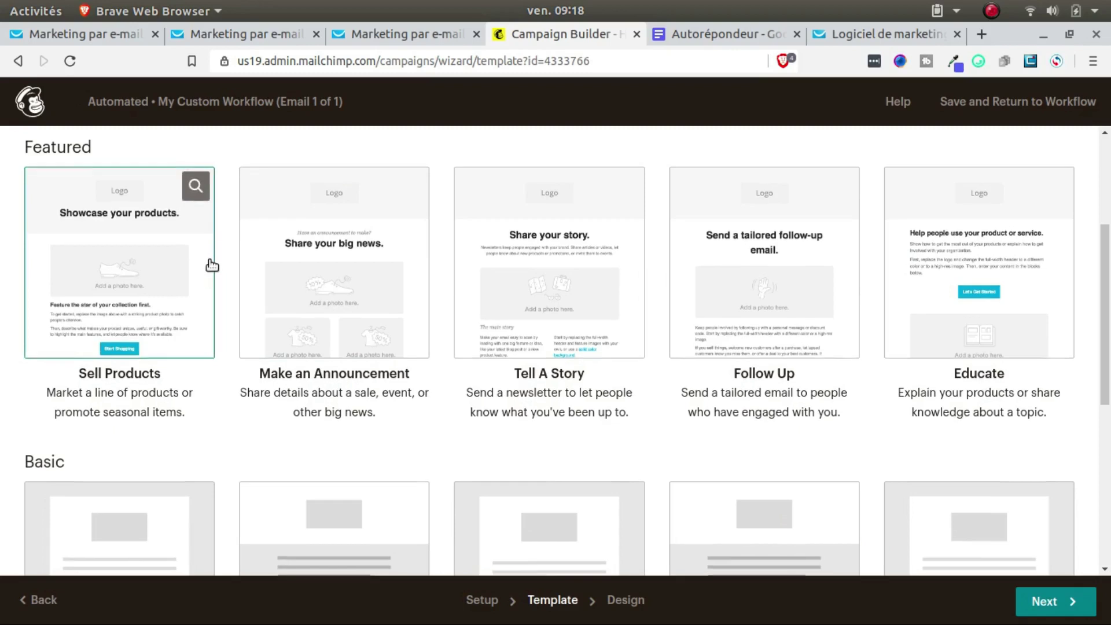
scroll(214, 263, down, 4)
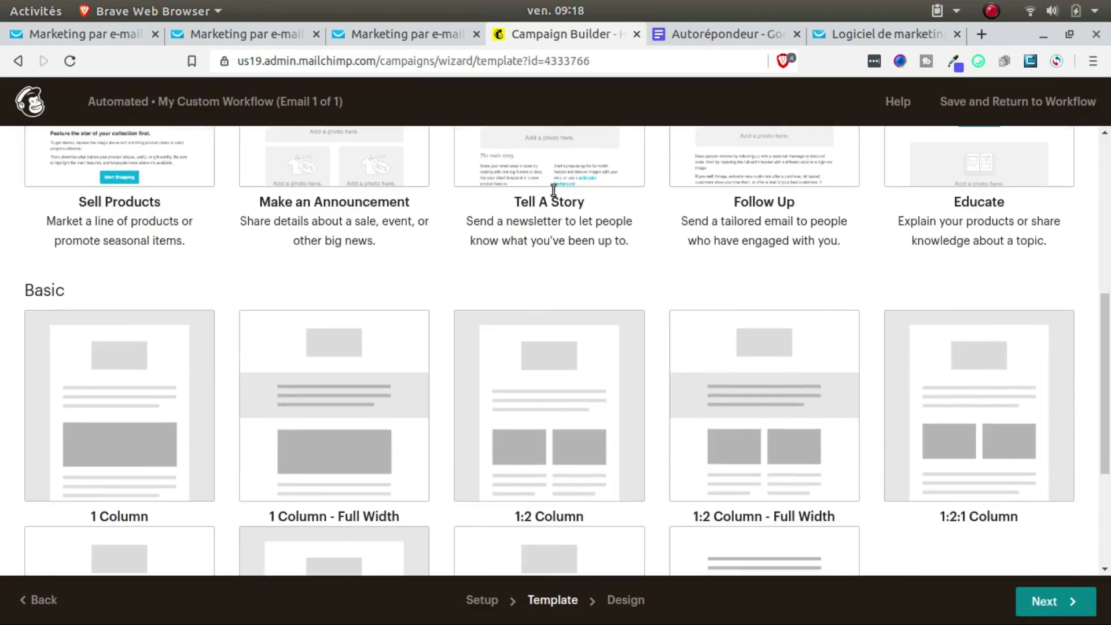
click(138, 375)
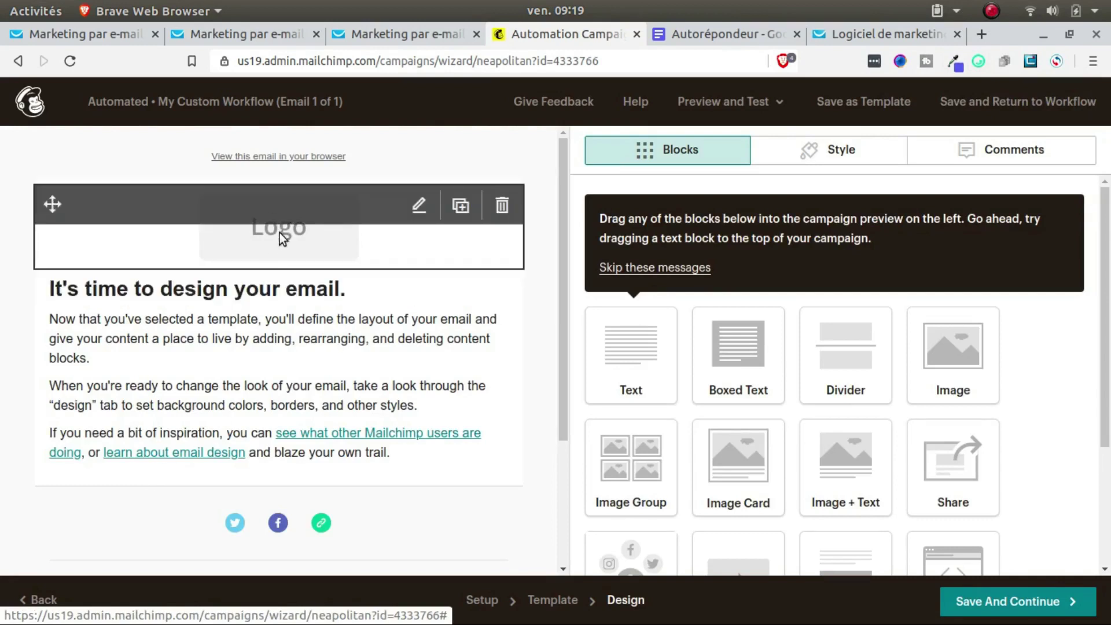
Step: Add a Text block under the logo with new lines ending in 'hello wolrd'
scroll(232, 388, down, 3)
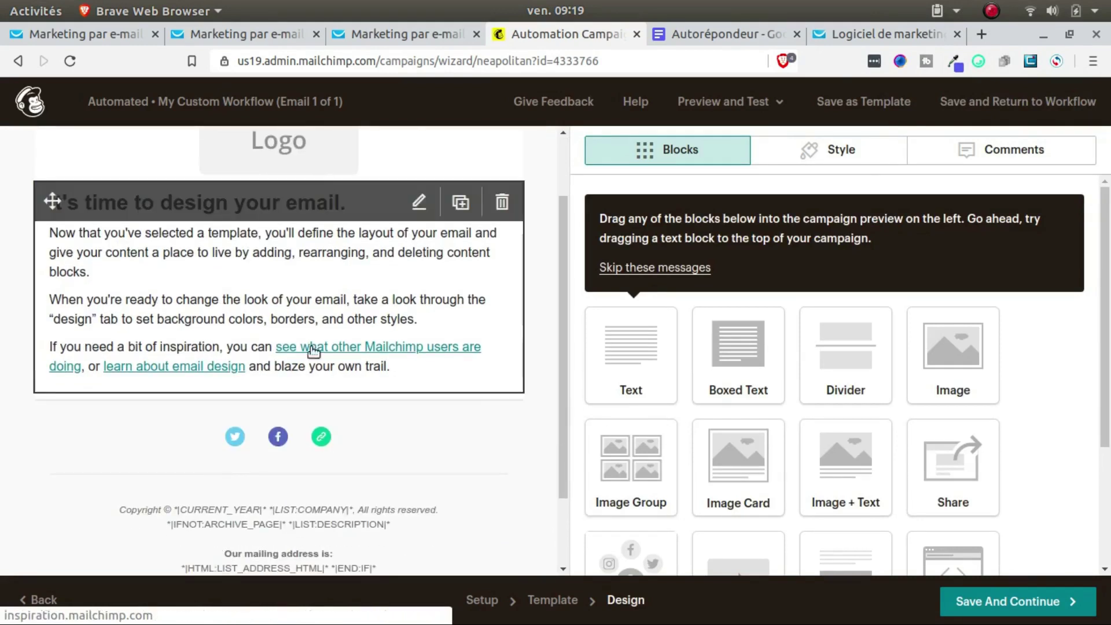
scroll(316, 327, up, 3)
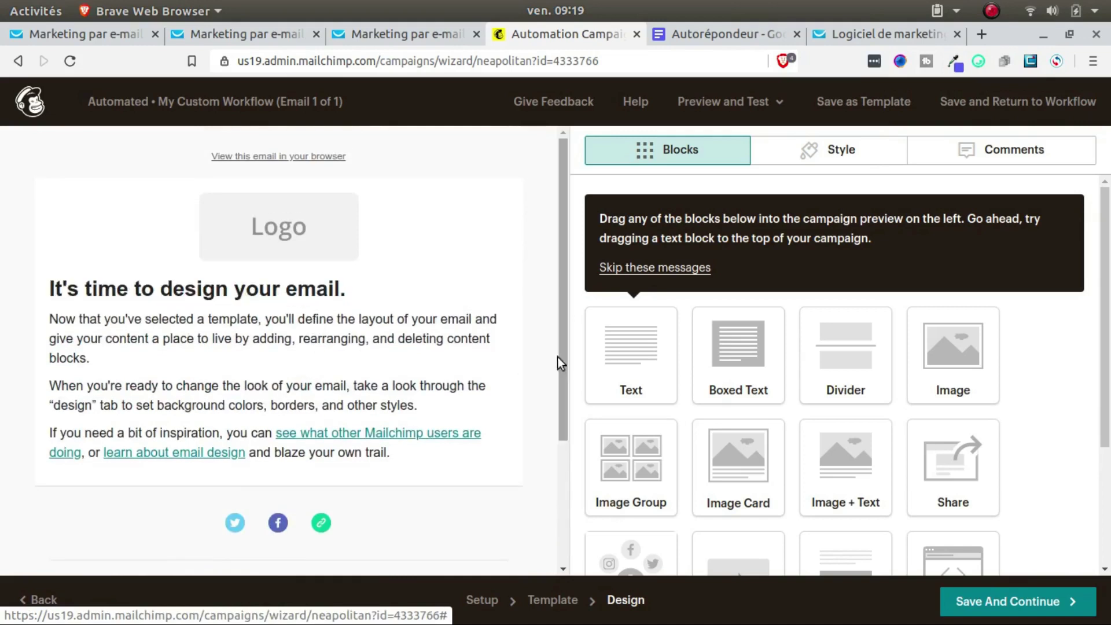
drag(630, 377, 330, 251)
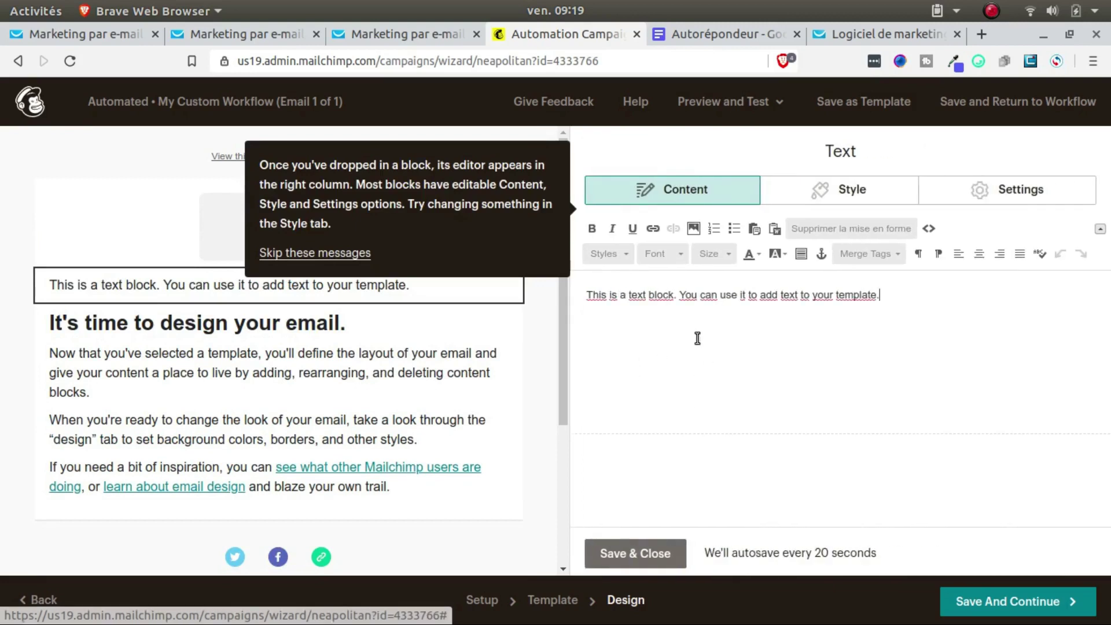
key(Return)
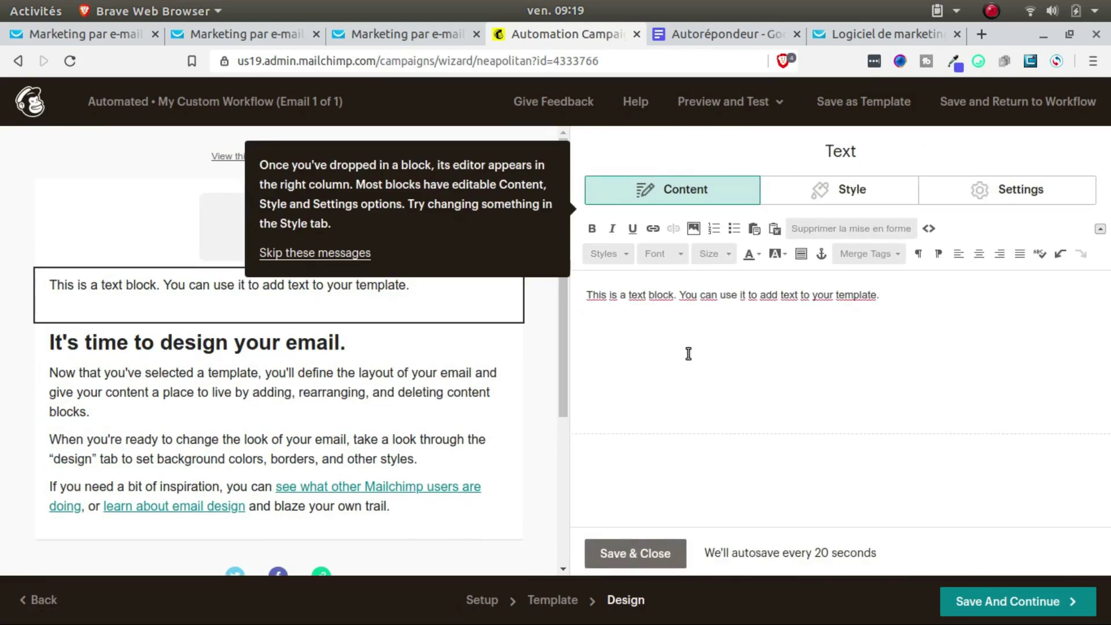
key(Return)
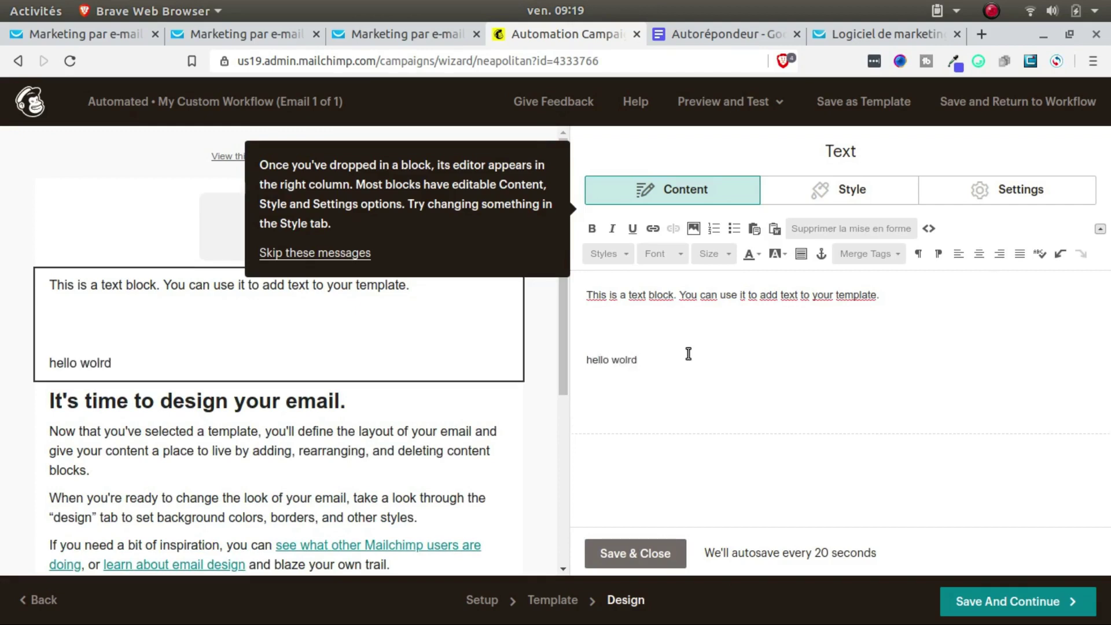
click(391, 405)
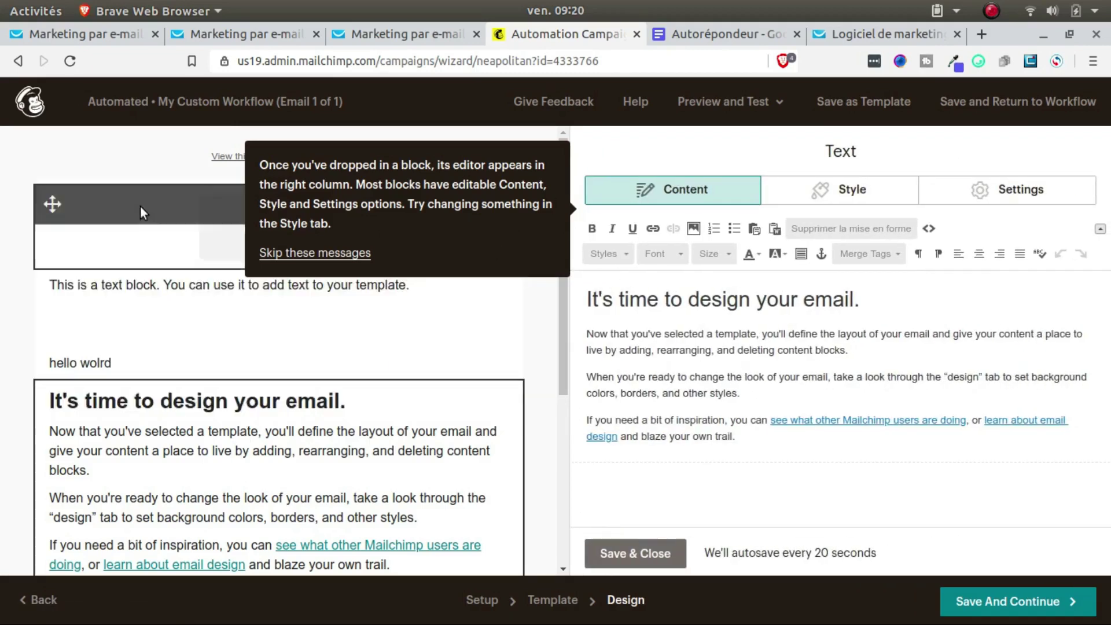
Step: Insert an empty Image block below the 'hello wolrd' line
click(315, 255)
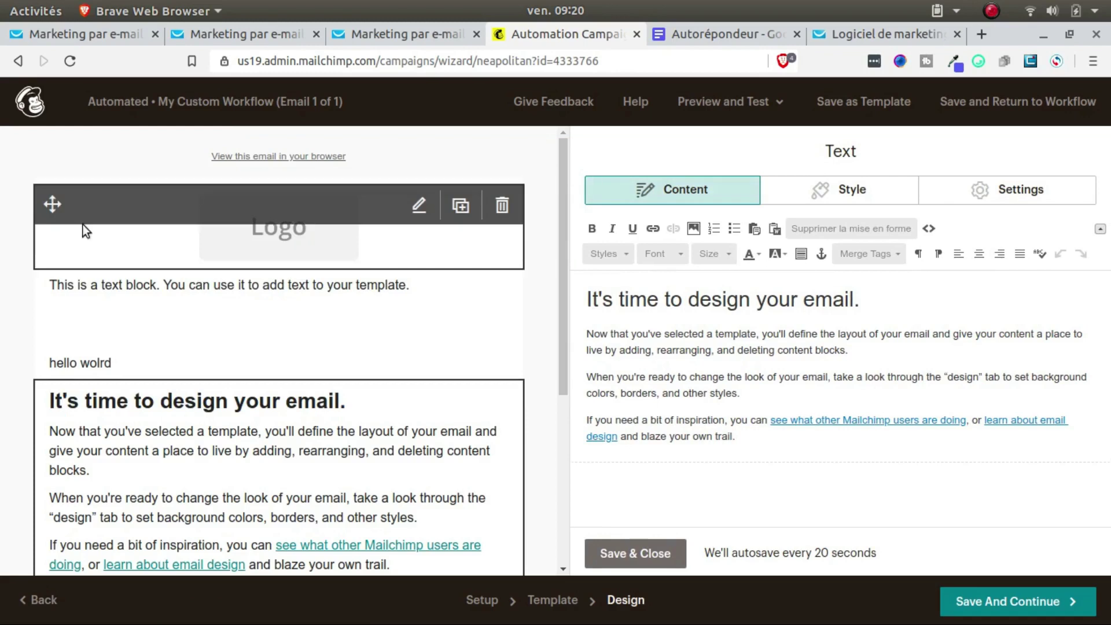
click(167, 212)
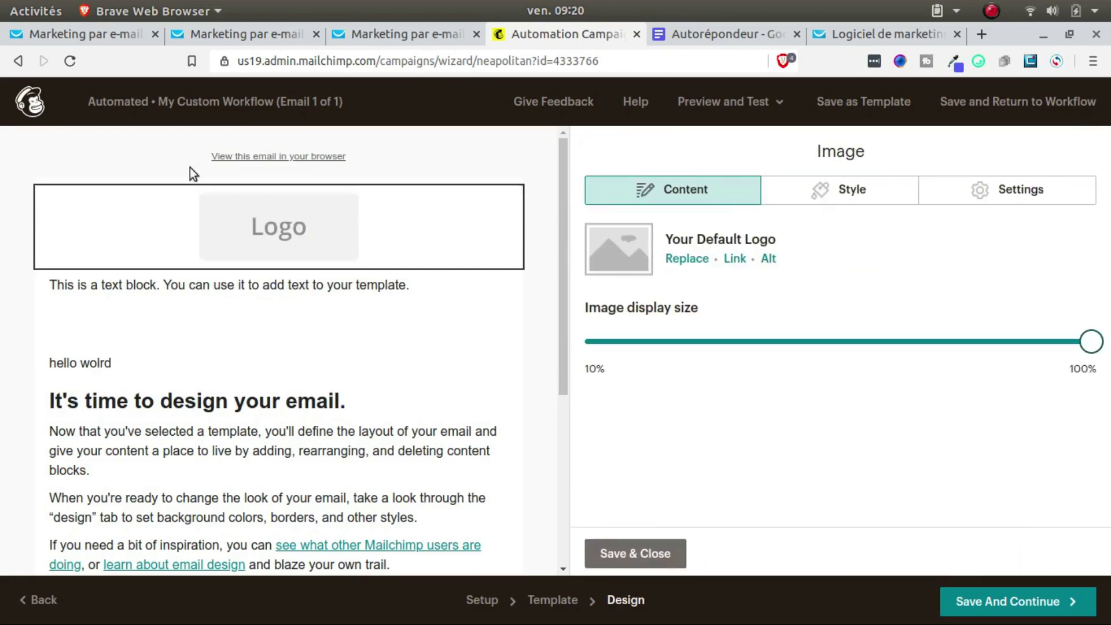
click(493, 207)
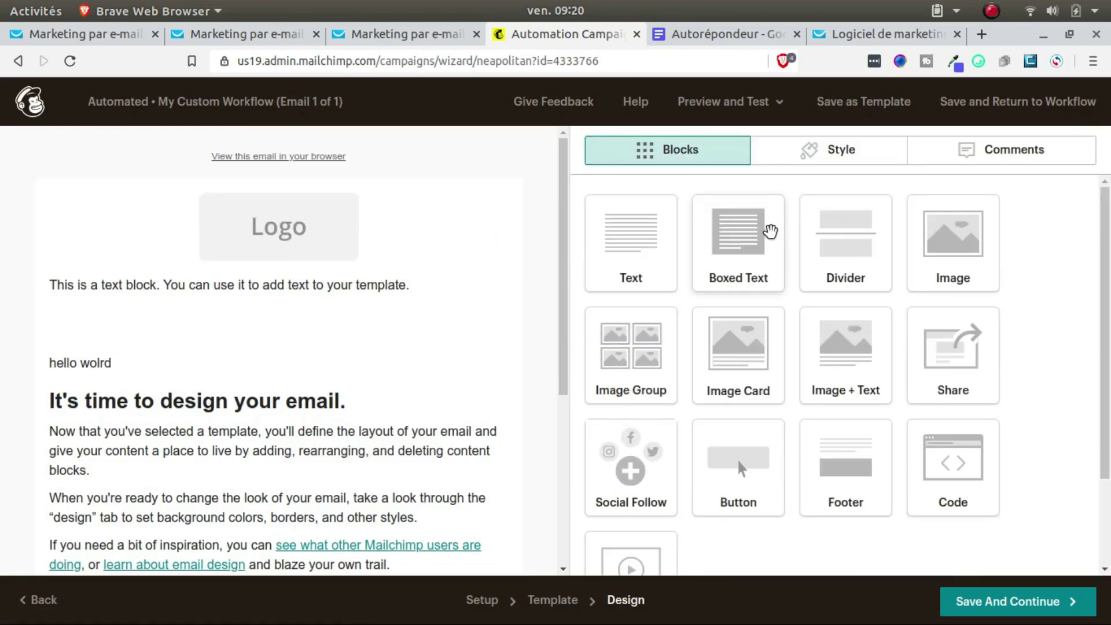
drag(932, 249, 285, 331)
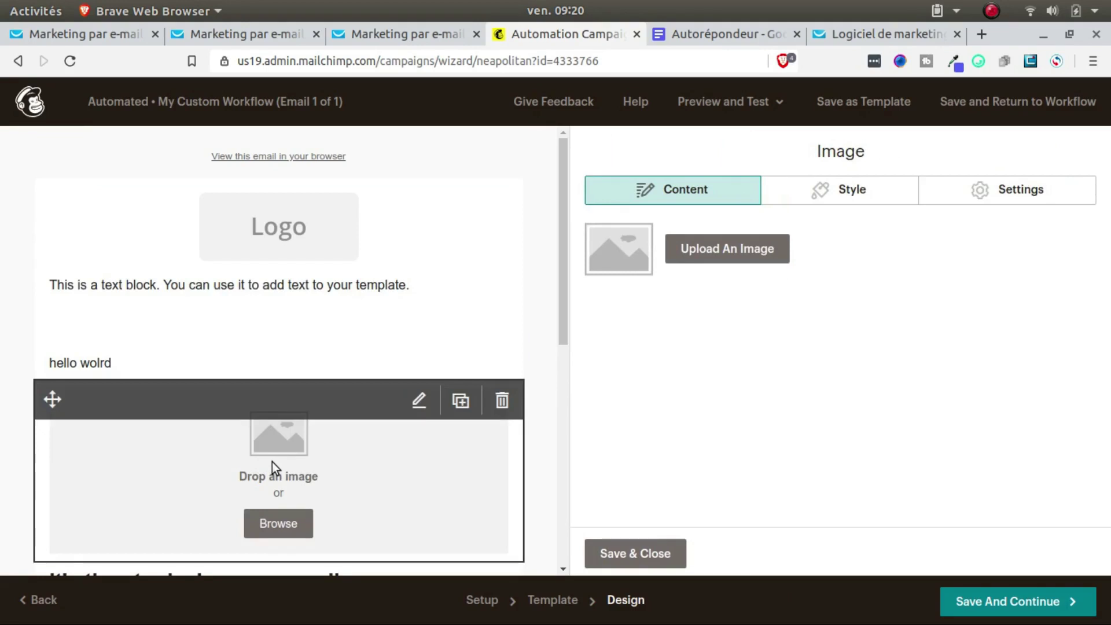
Step: Fill the Image block with the Giphy pink cartoon man GIF (giphy.gif, 540×304)
click(734, 249)
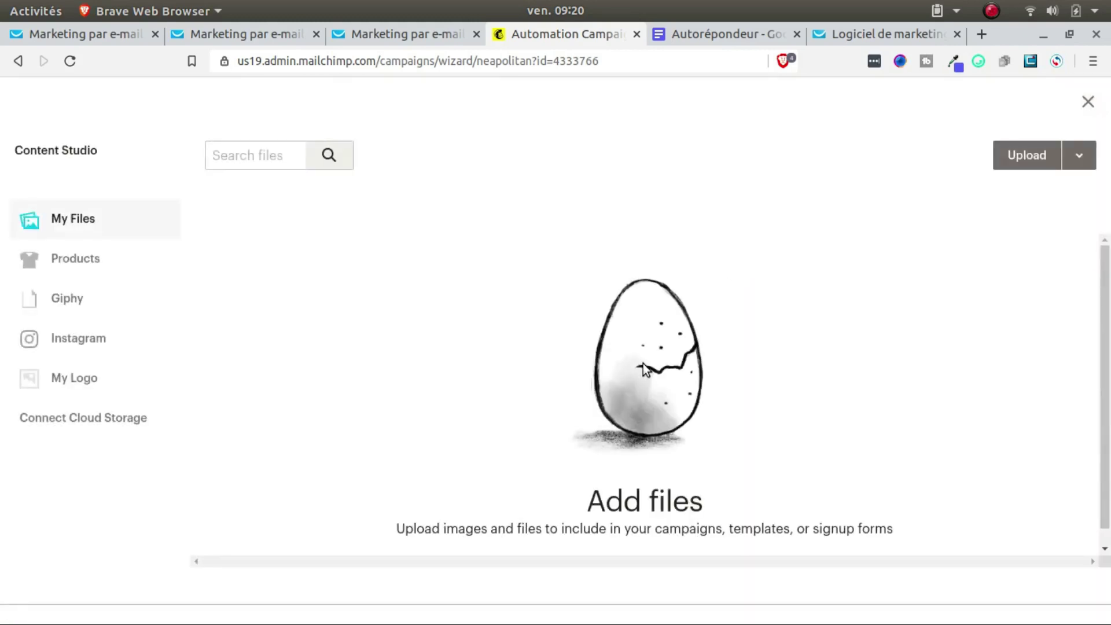
click(57, 304)
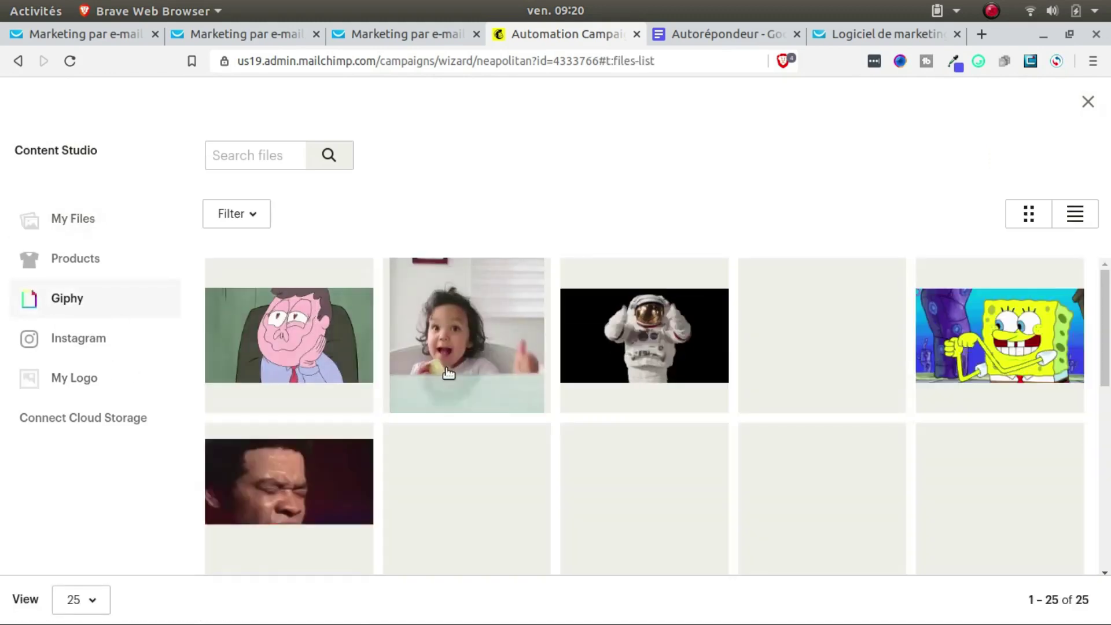
click(354, 359)
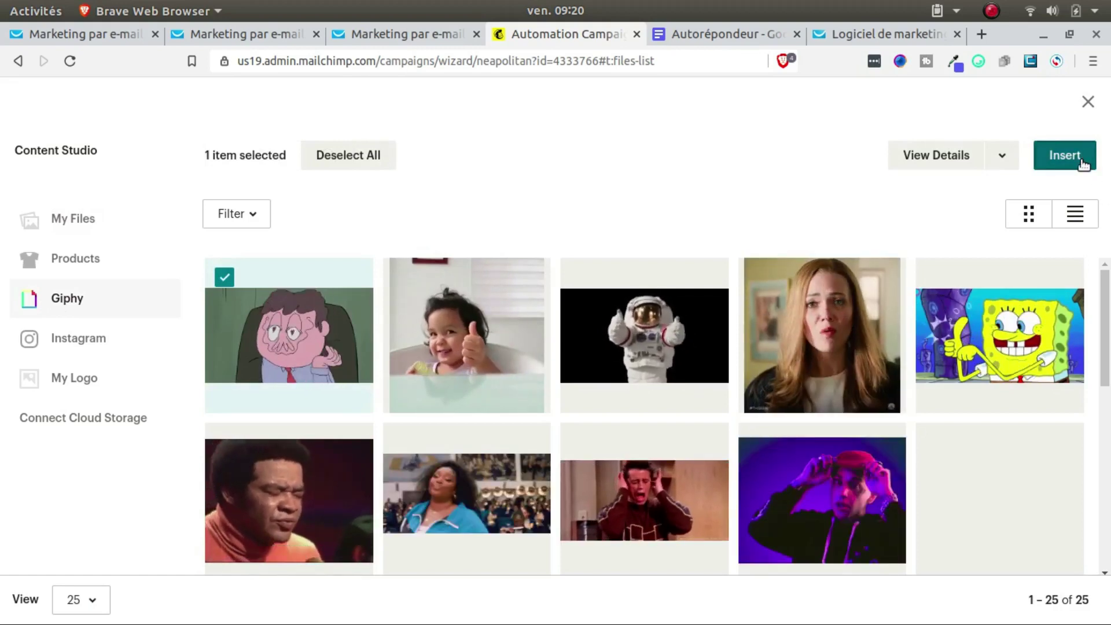
click(1083, 163)
mouse_move(302, 307)
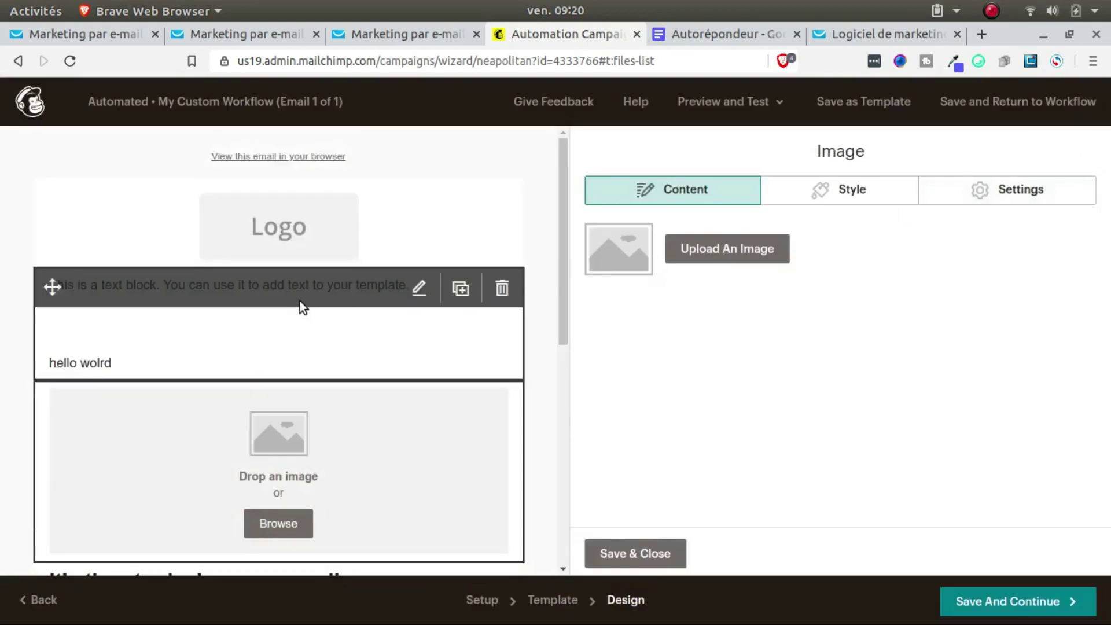
scroll(457, 370, down, 10)
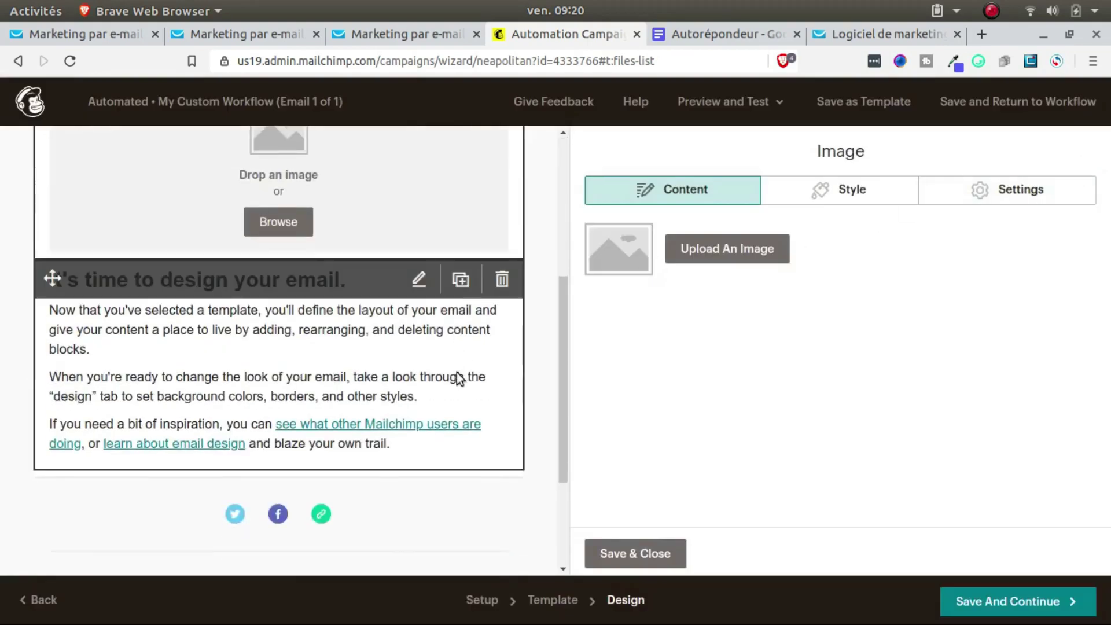
scroll(458, 378, up, 10)
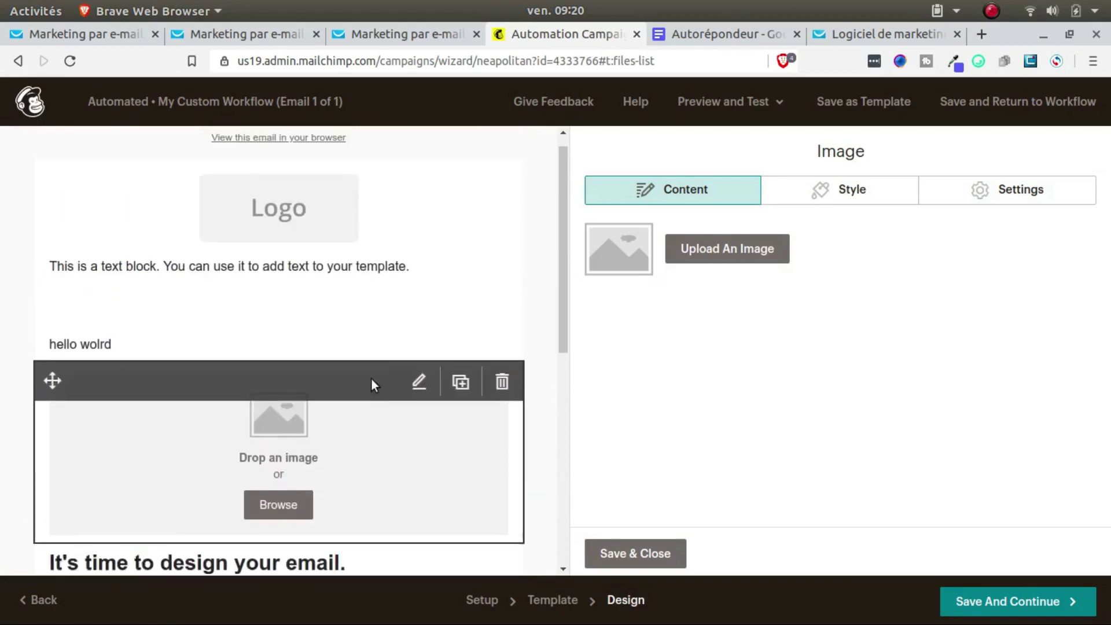
click(727, 253)
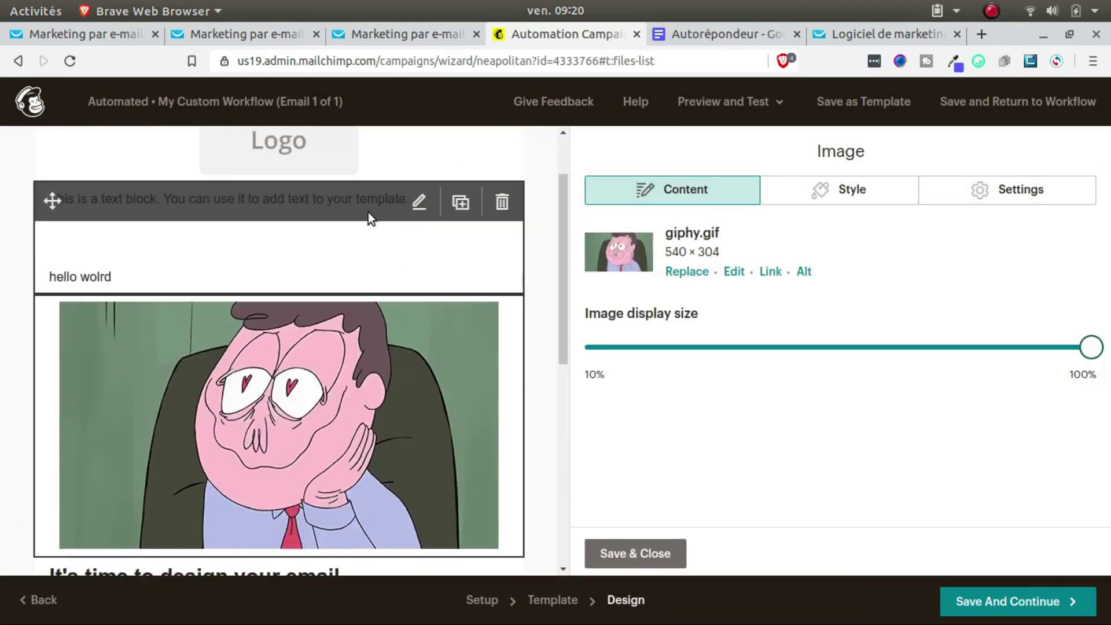
Step: Place a Video block below the GIF and save the email design
click(276, 213)
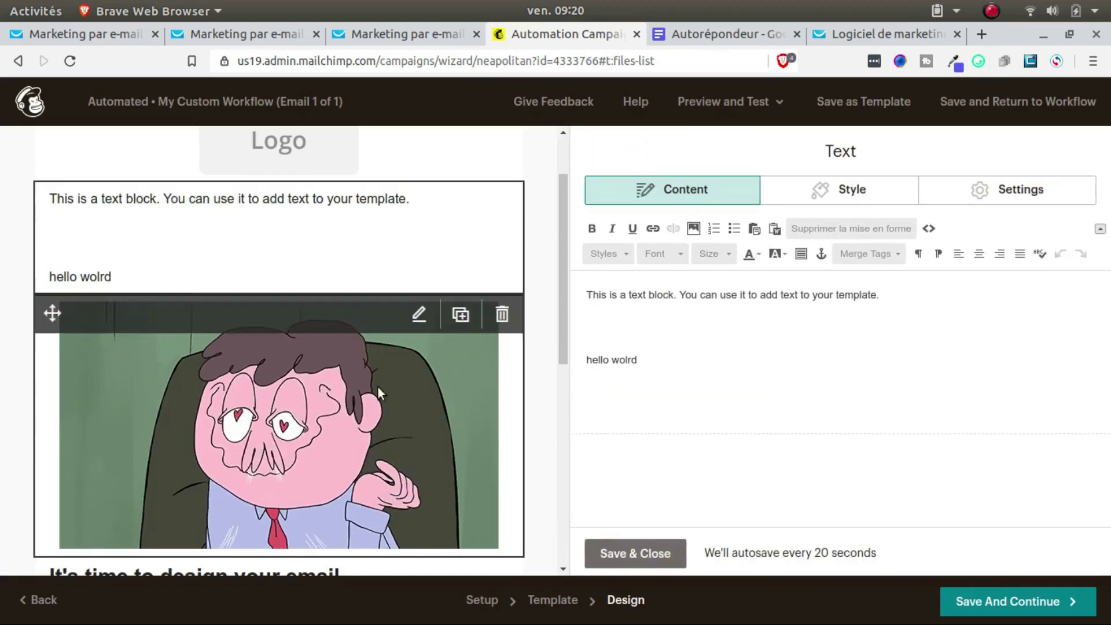
scroll(290, 223, down, 5)
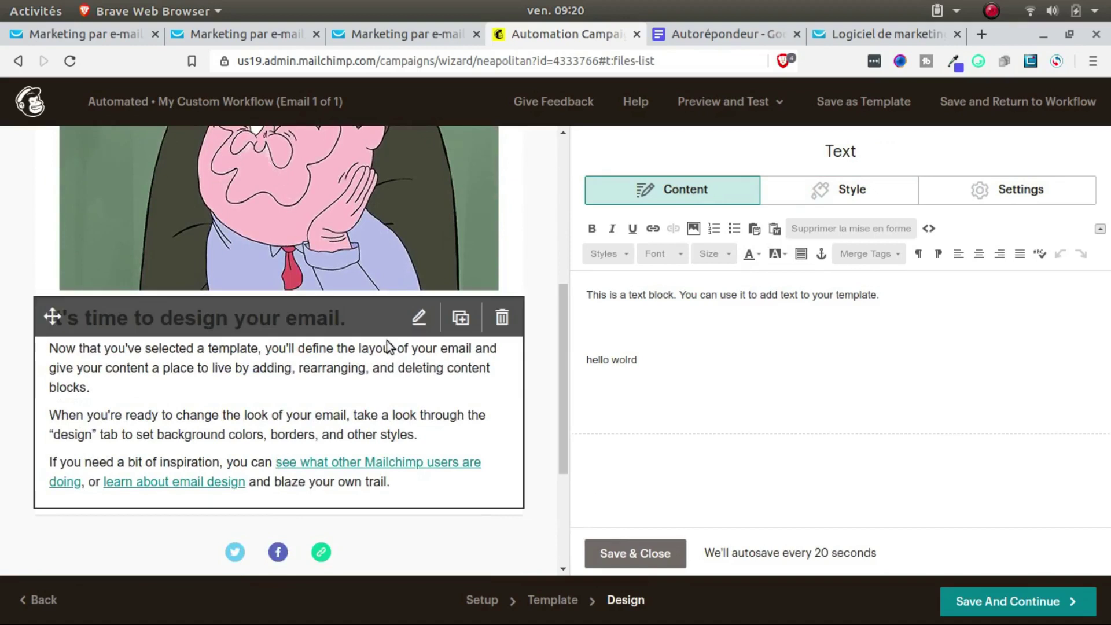
scroll(389, 347, up, 3)
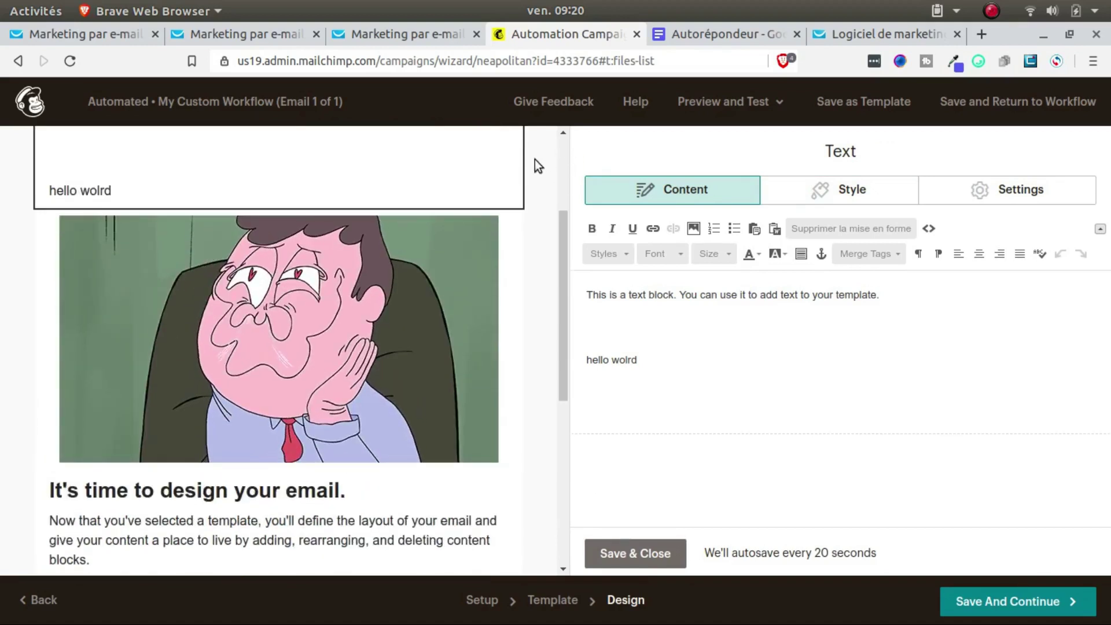
click(533, 164)
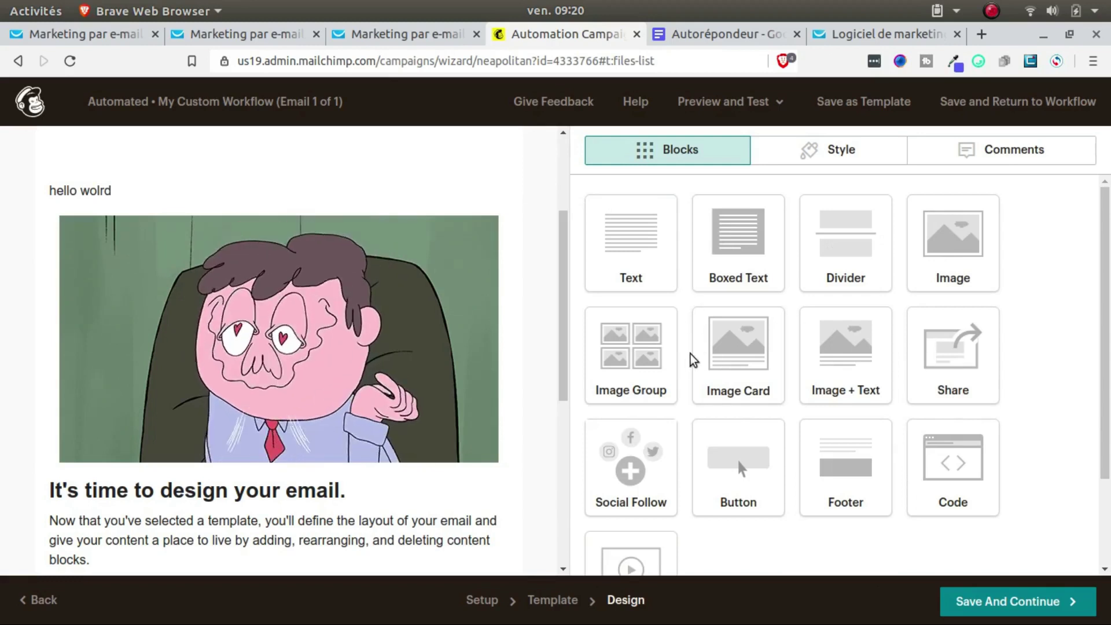
scroll(692, 360, down, 2)
drag(635, 461, 330, 452)
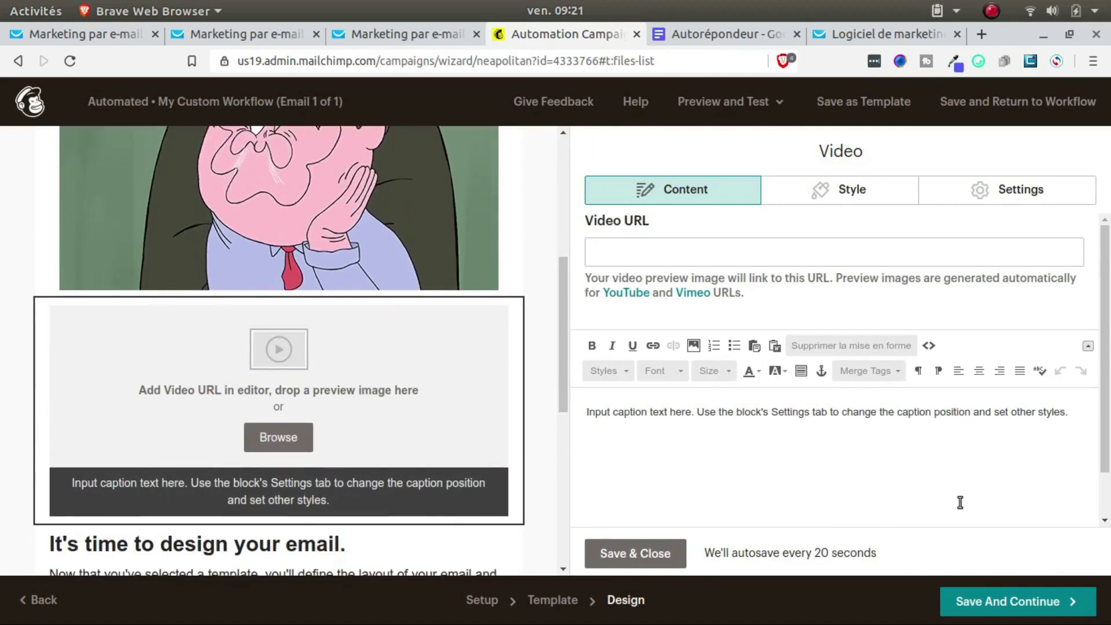
click(990, 601)
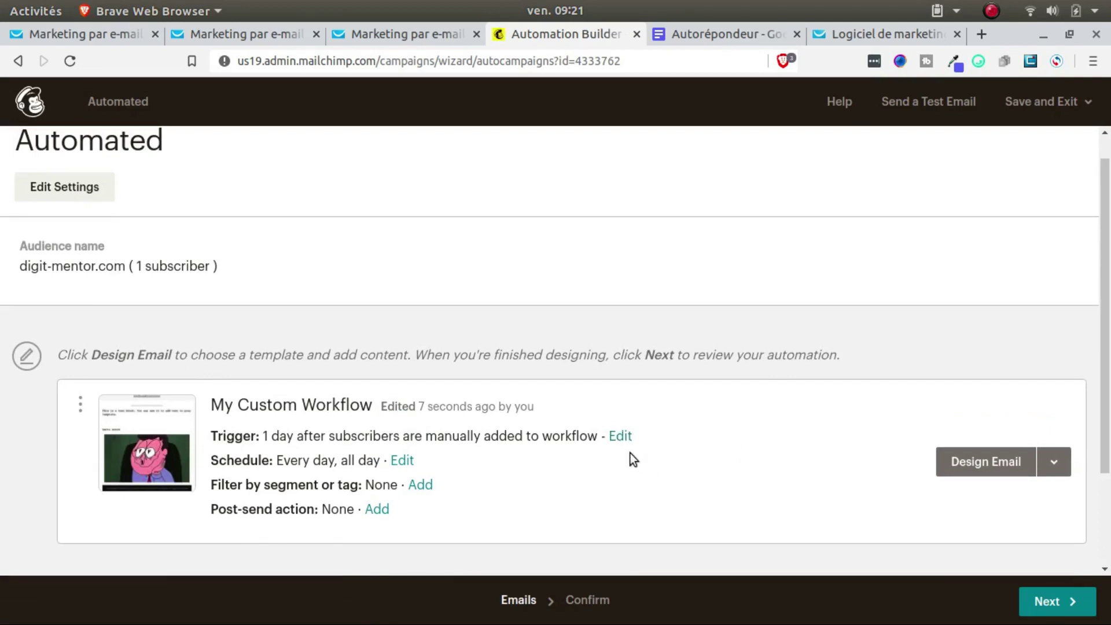
Step: Change the trigger delay from 1 day to immediately after a subscriber is manually added
click(622, 439)
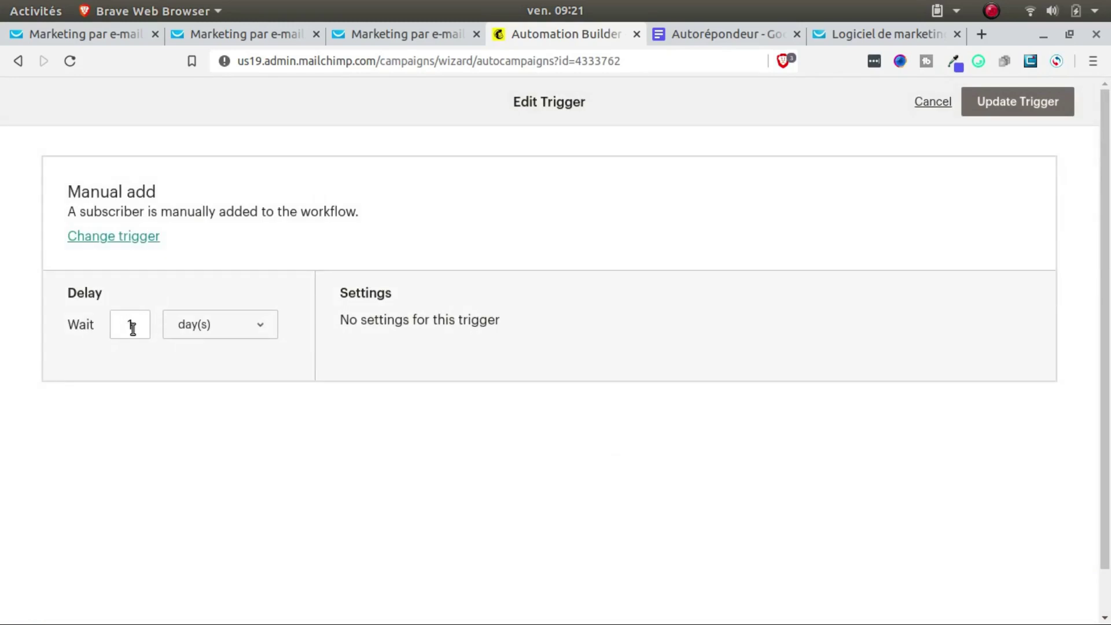
click(210, 329)
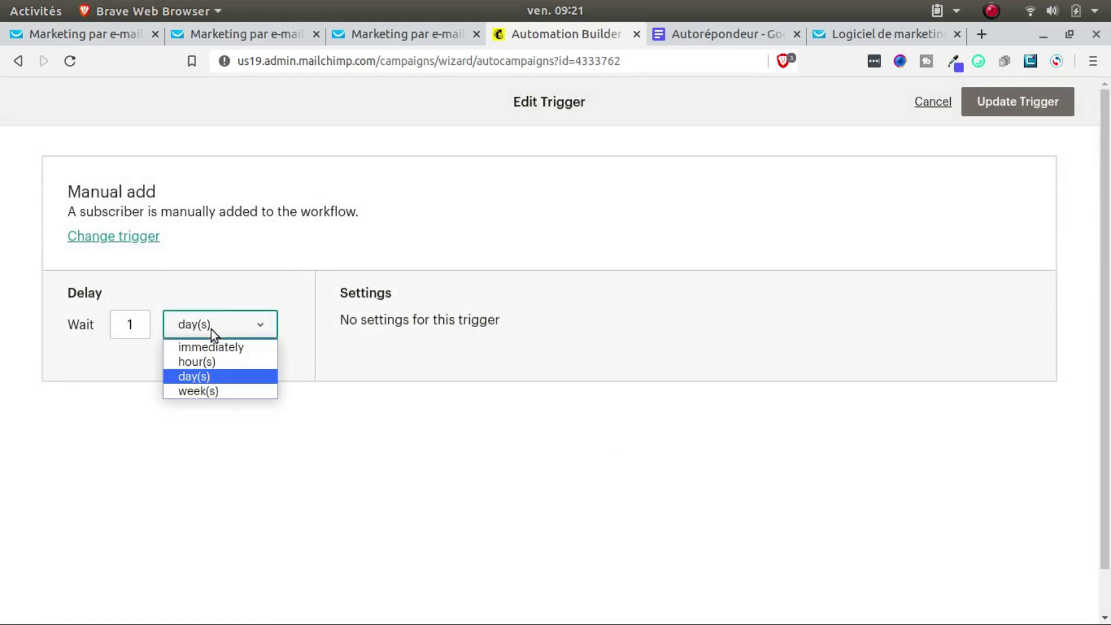
click(244, 349)
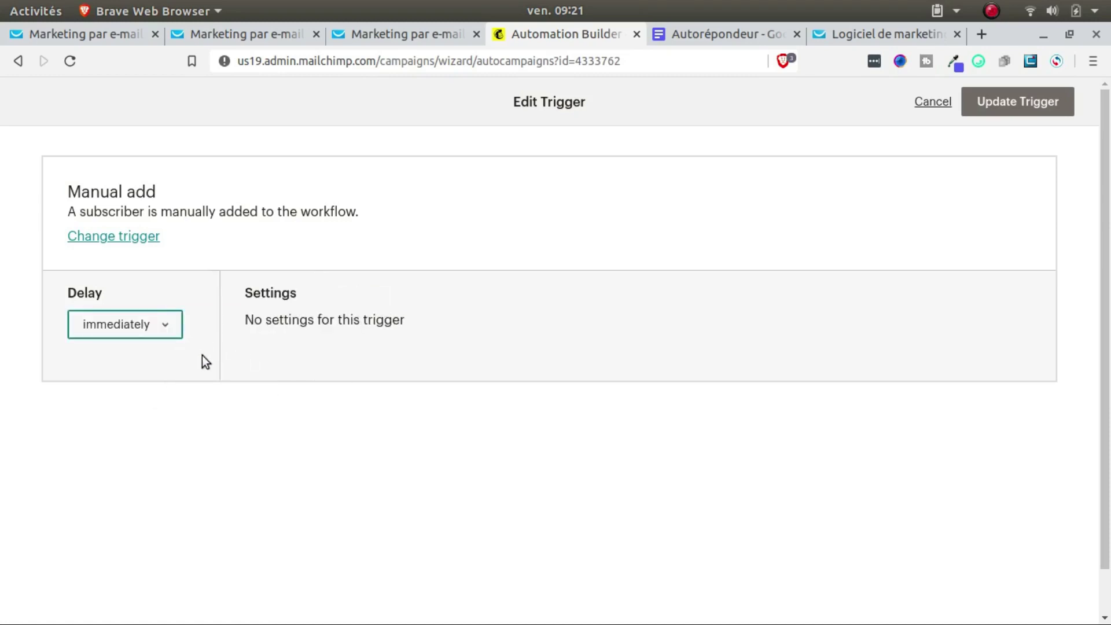
click(990, 112)
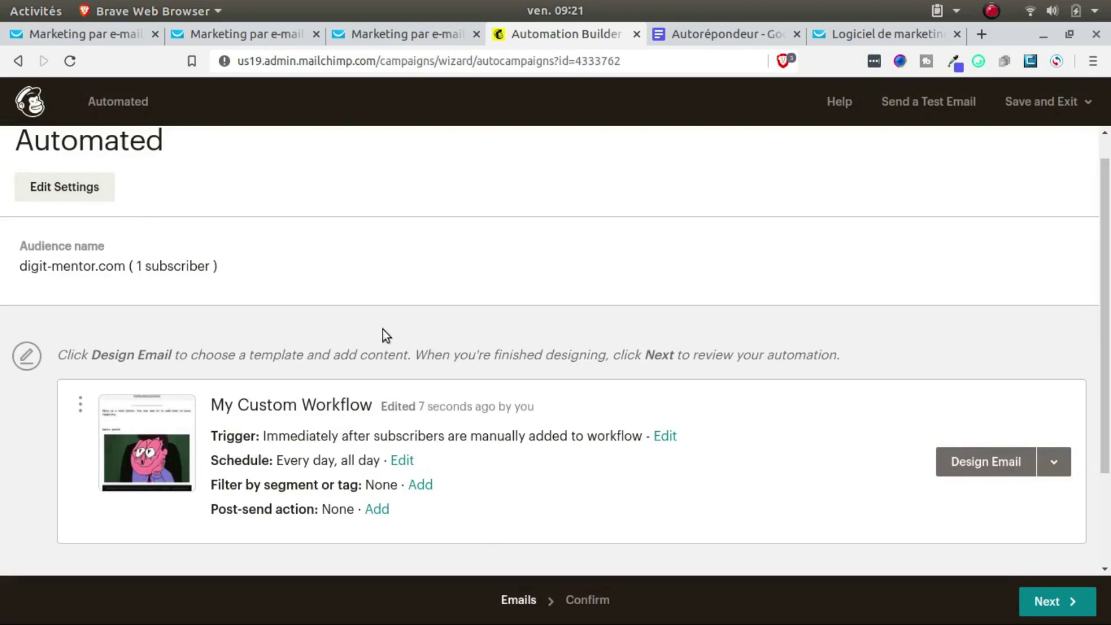
scroll(382, 333, down, 3)
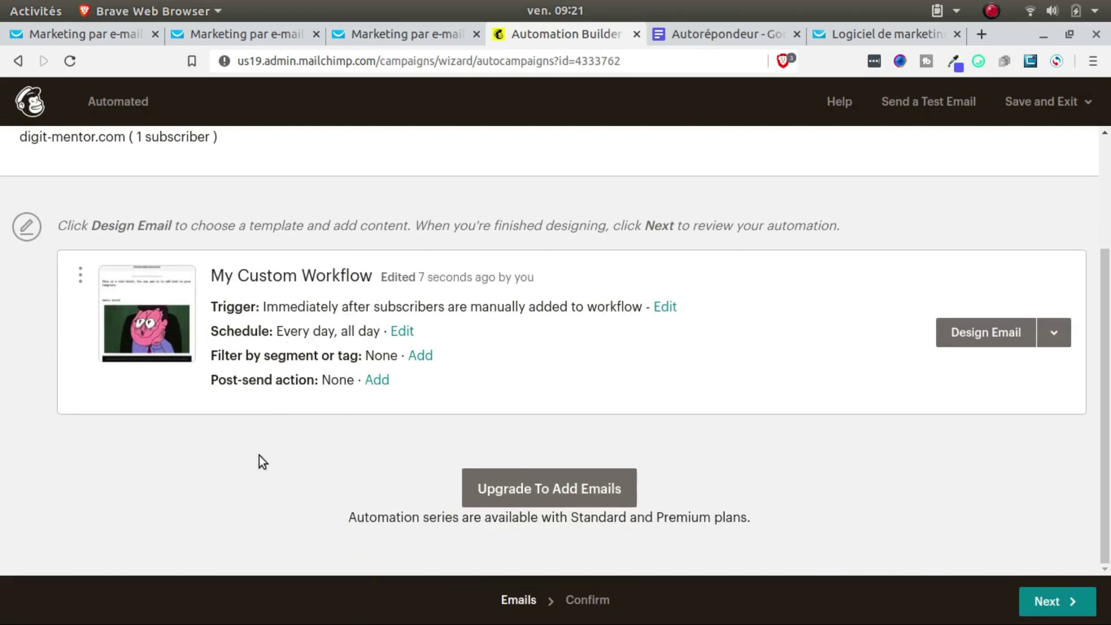
Step: Compare the Standard and Essentials plan prices, then close plan selection without upgrading
click(507, 493)
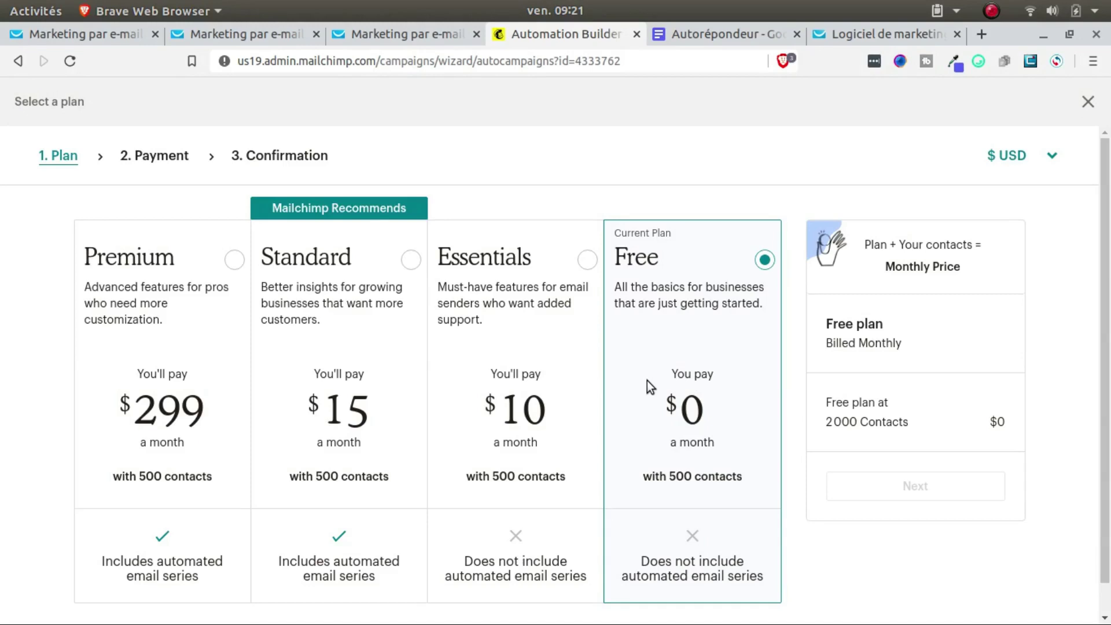
scroll(647, 385, down, 1)
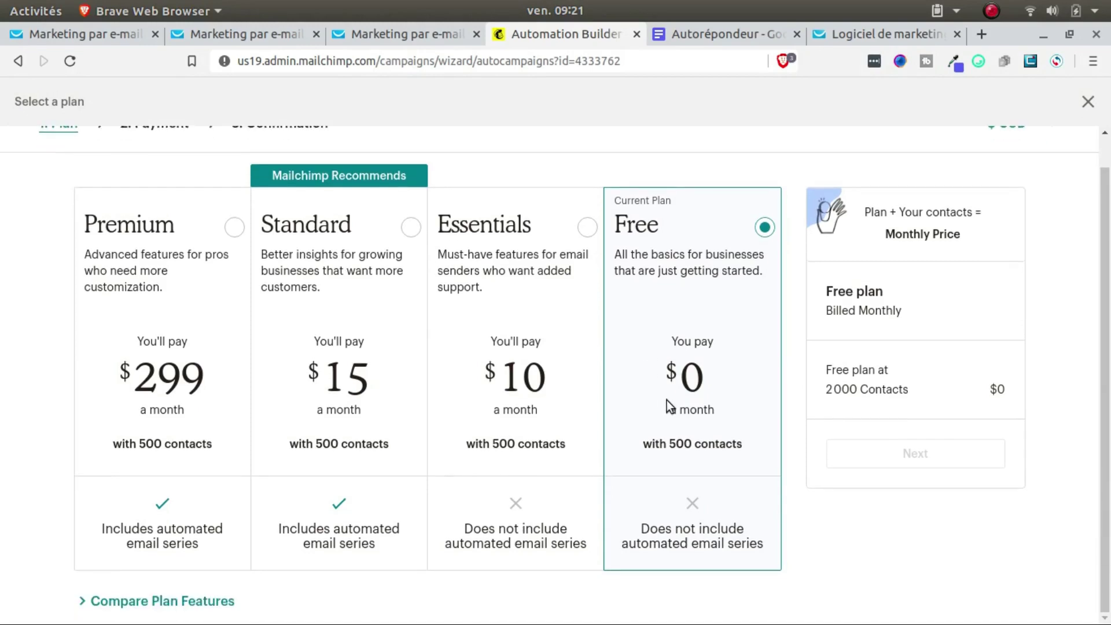
click(324, 245)
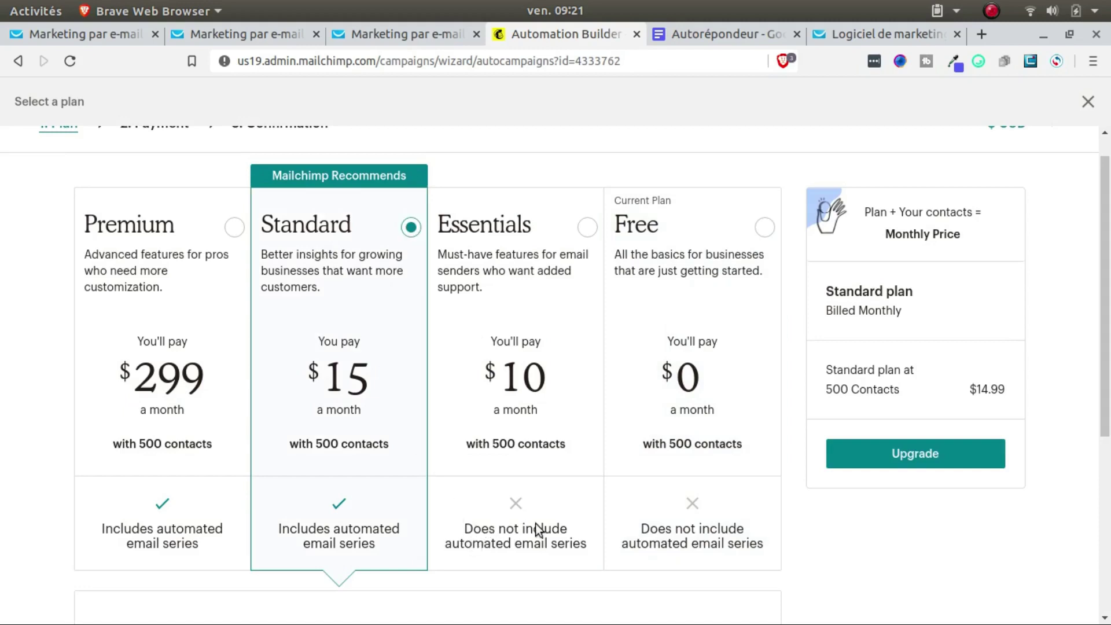
click(572, 544)
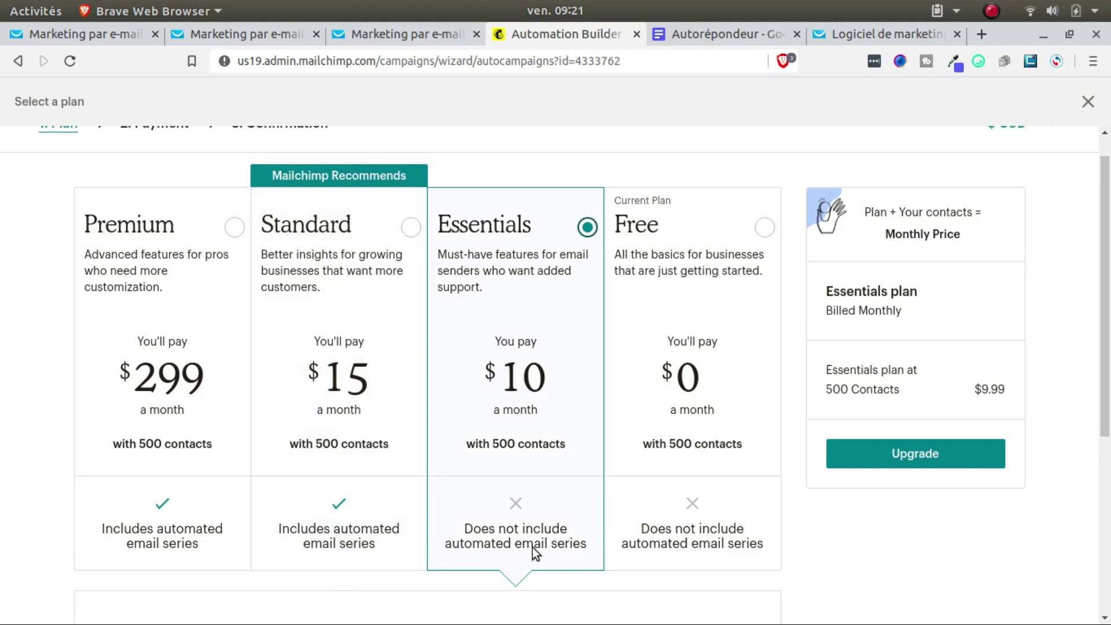
click(308, 527)
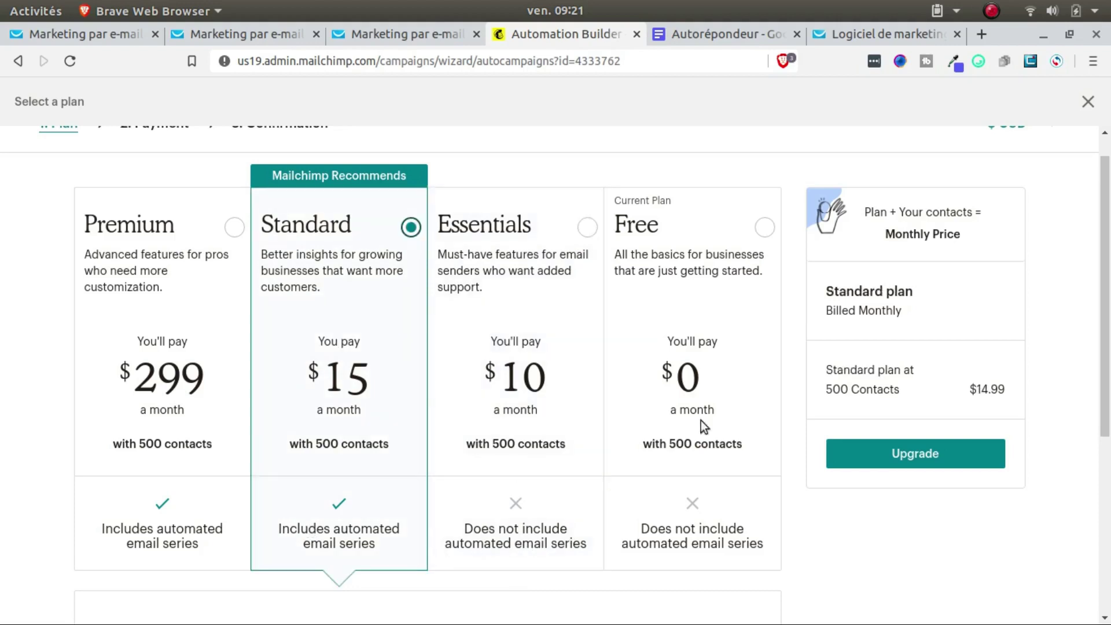
scroll(368, 495, up, 1)
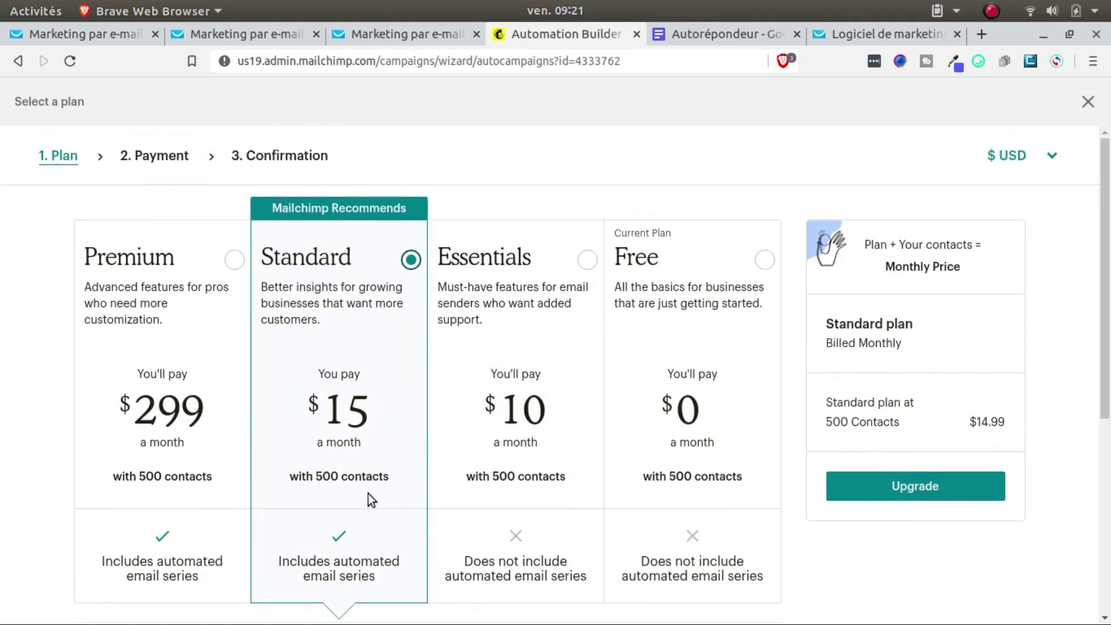
scroll(870, 427, down, 3)
scroll(349, 398, down, 3)
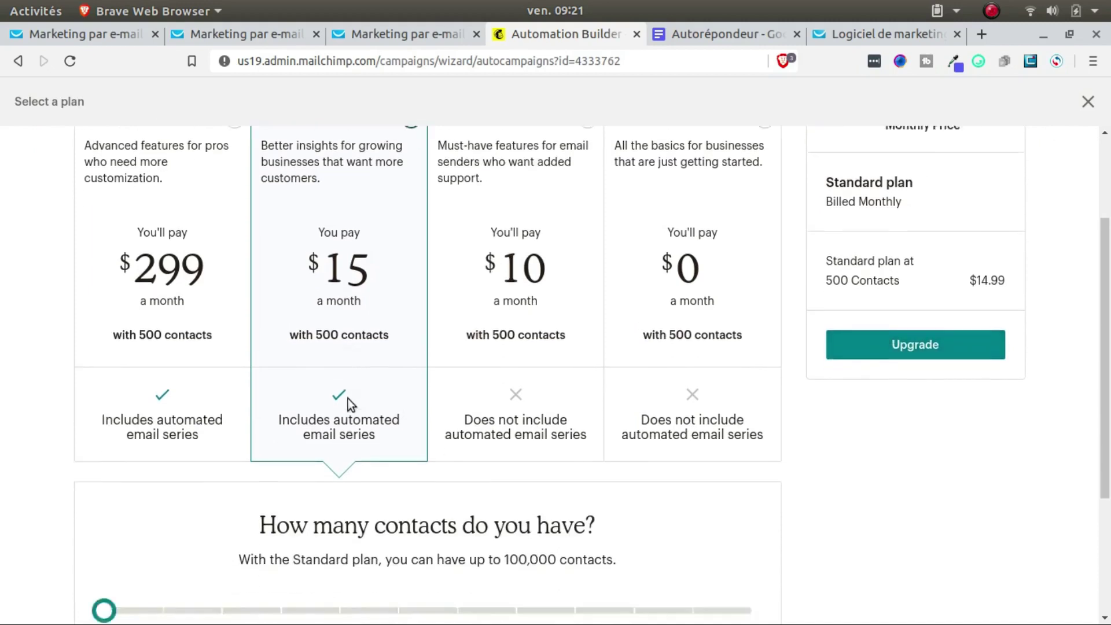
scroll(342, 393, up, 5)
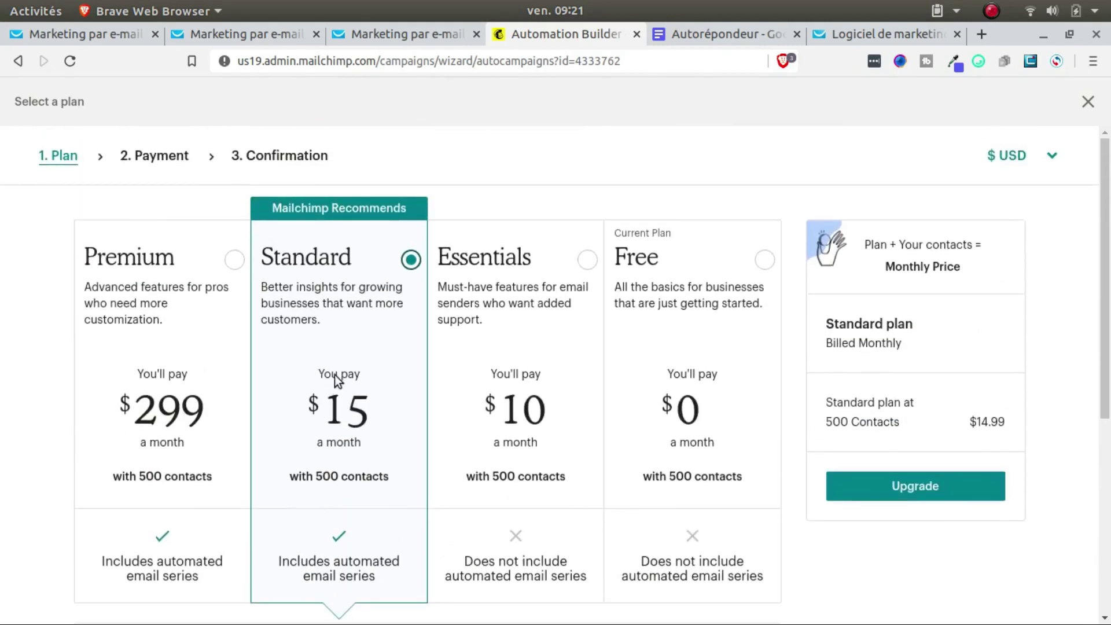
click(1089, 104)
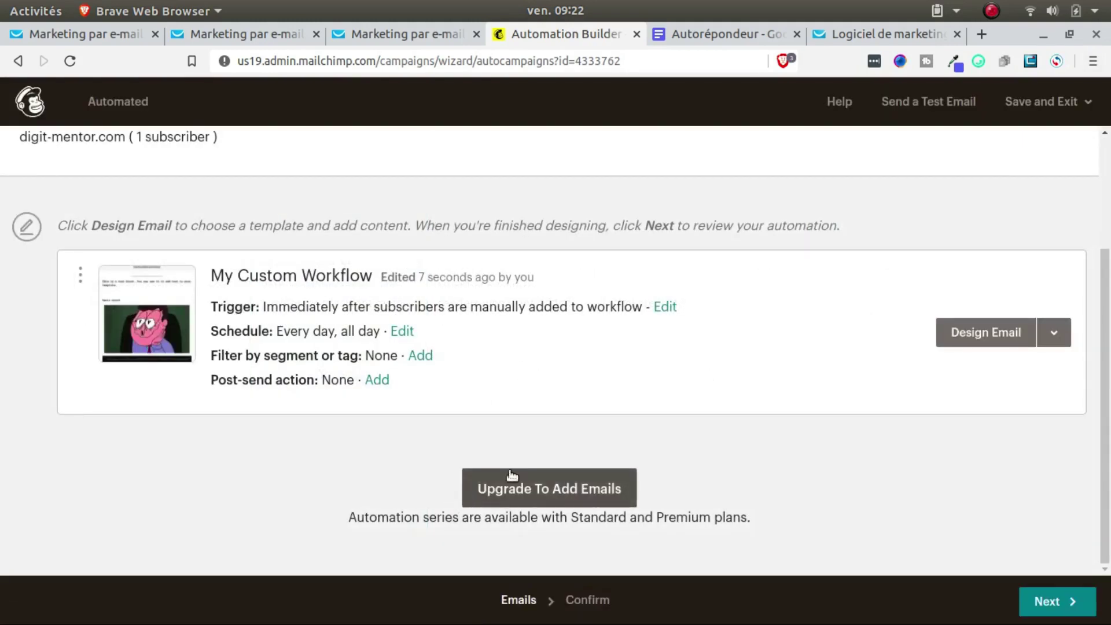
Step: Try Save and Exit to the campaigns list, then choose to keep finishing the automation
scroll(503, 469, up, 3)
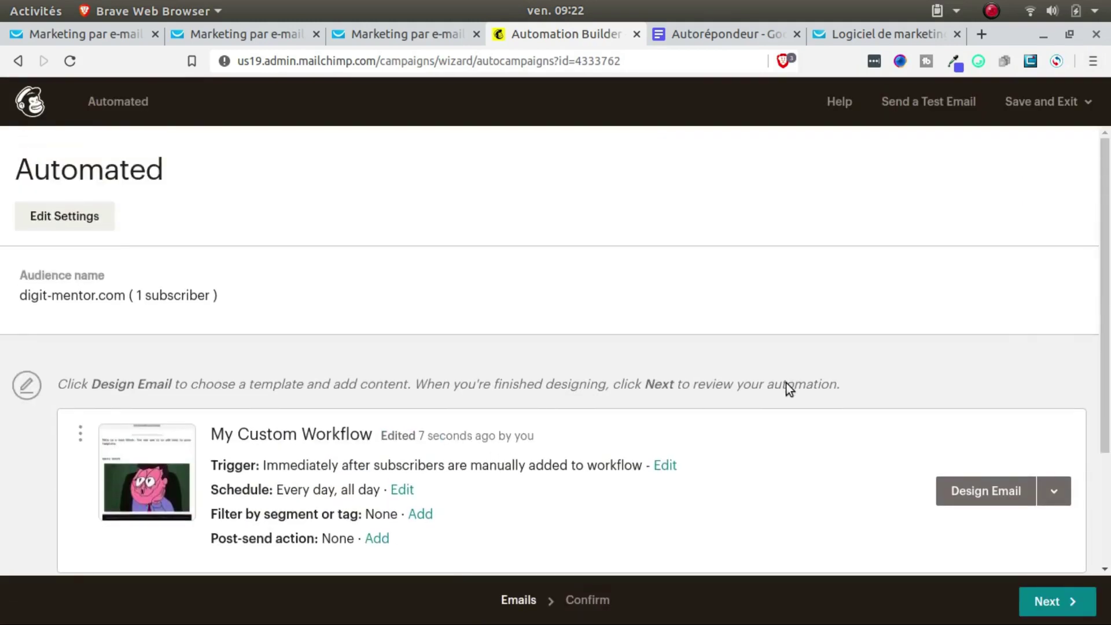
click(1042, 102)
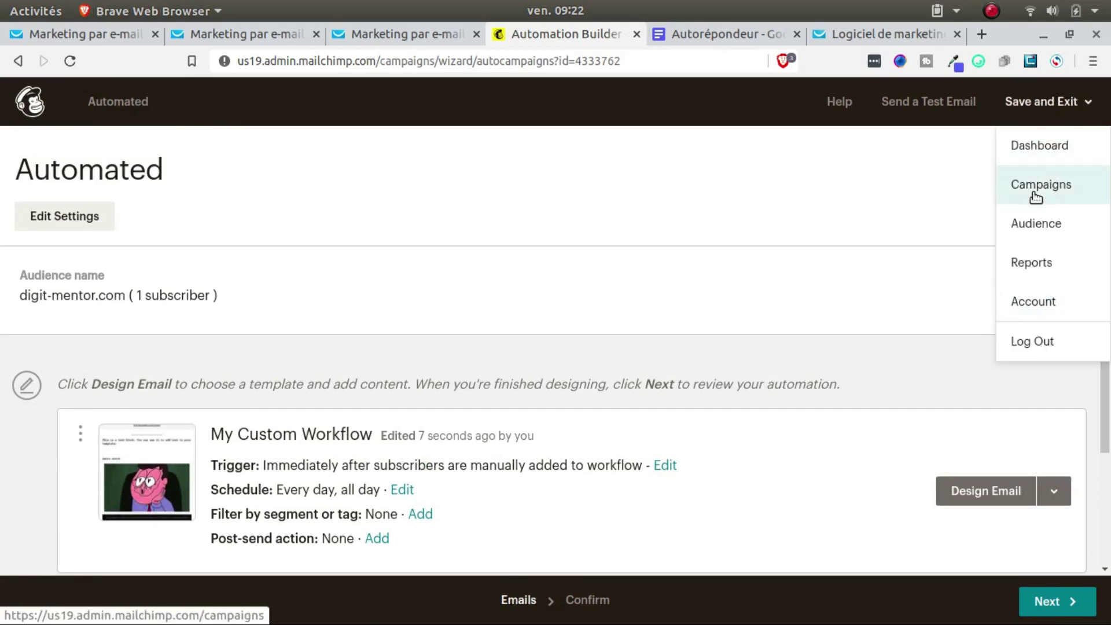
click(1034, 192)
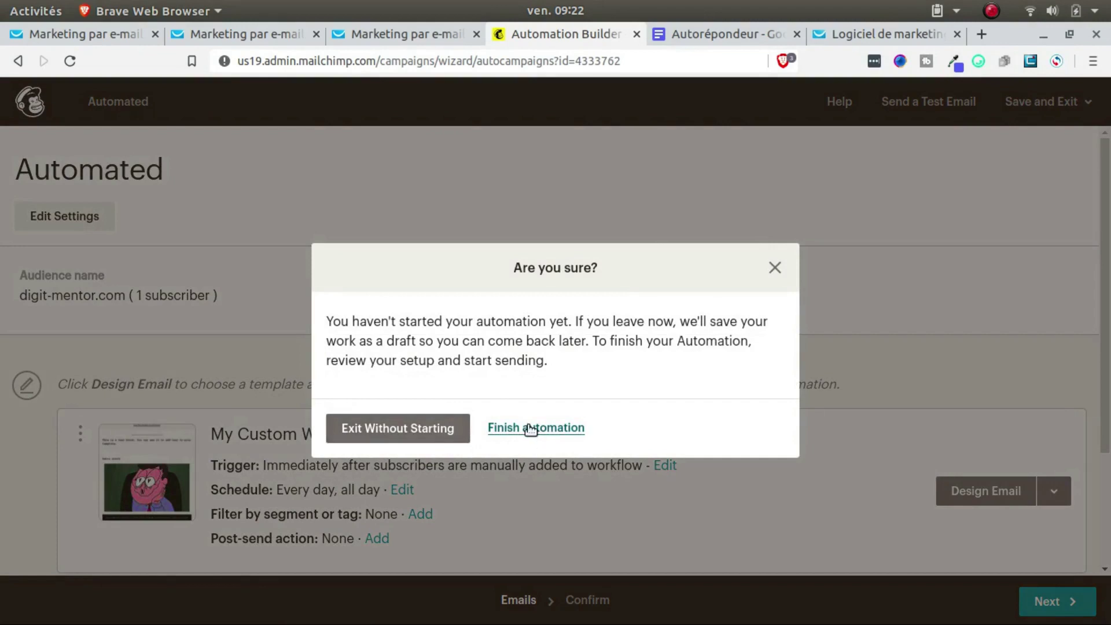
click(528, 427)
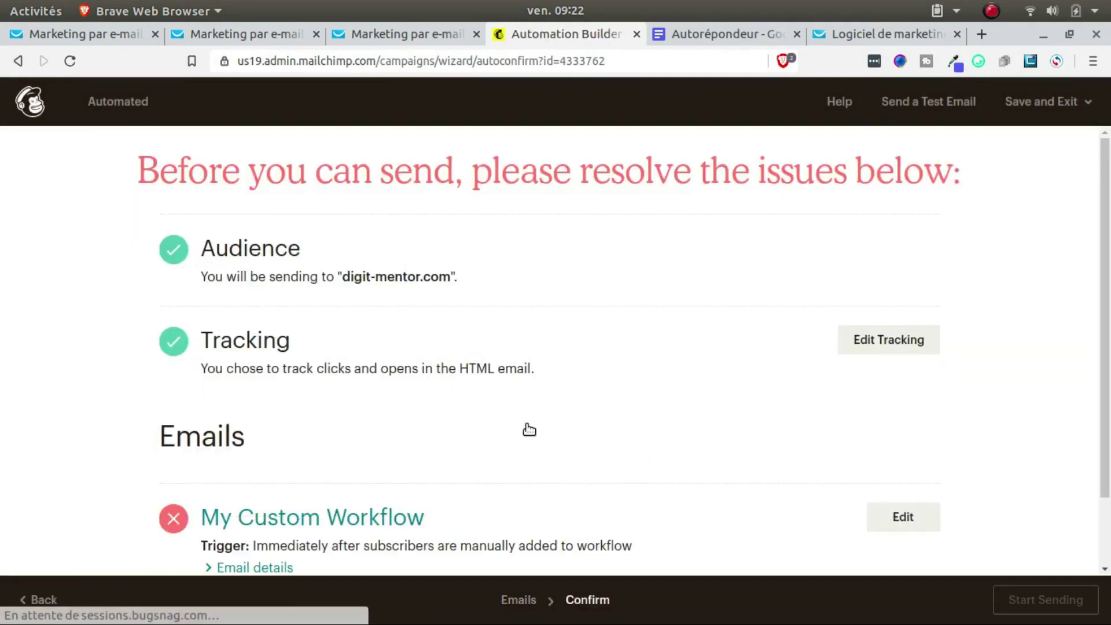
scroll(540, 431, down, 2)
scroll(545, 434, up, 3)
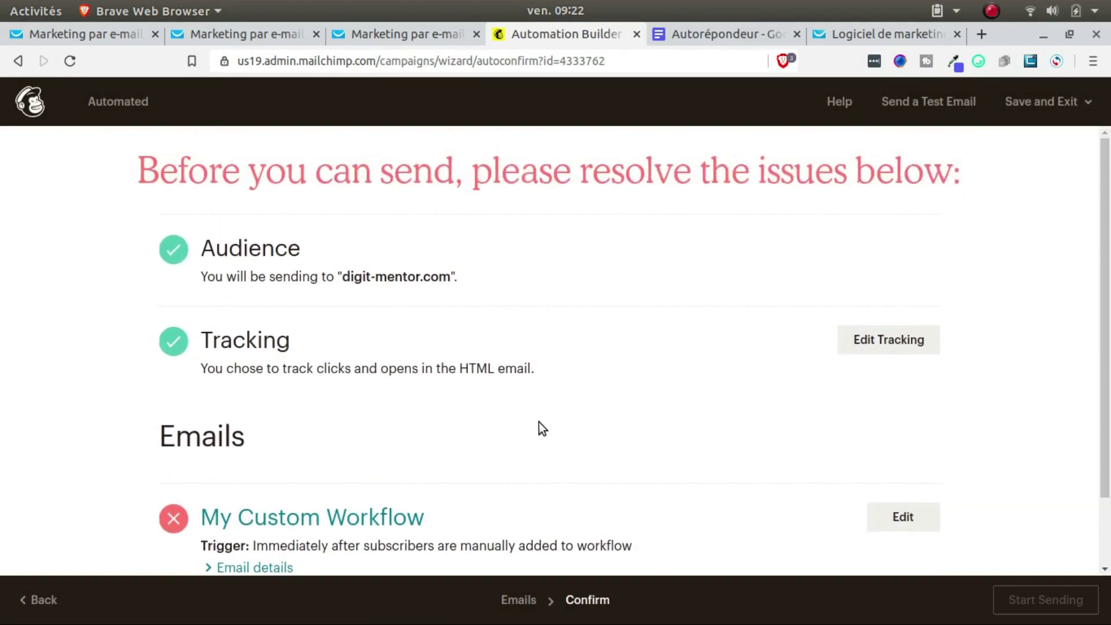
Step: Exit to the Dashboard without starting the automation, leaving it as a draft
click(1049, 104)
click(1037, 147)
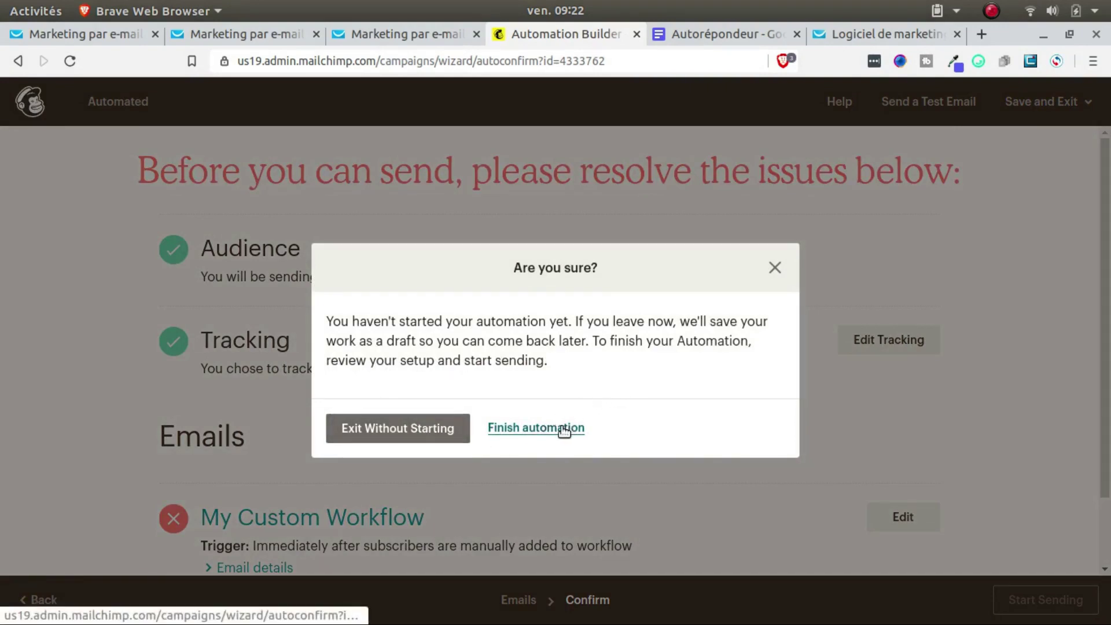
click(411, 428)
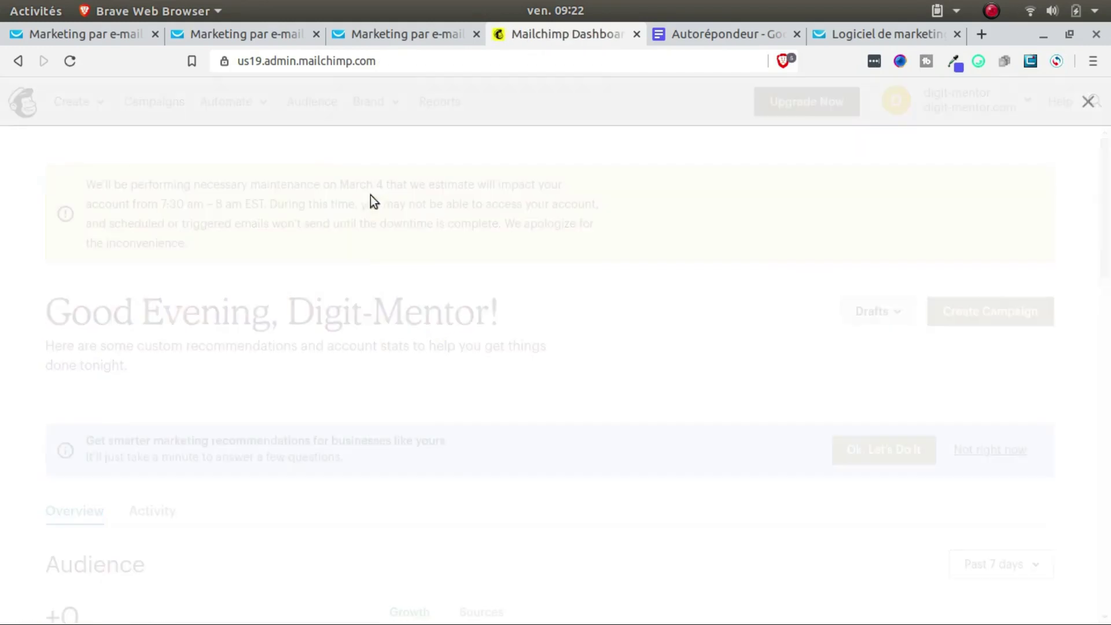
click(543, 456)
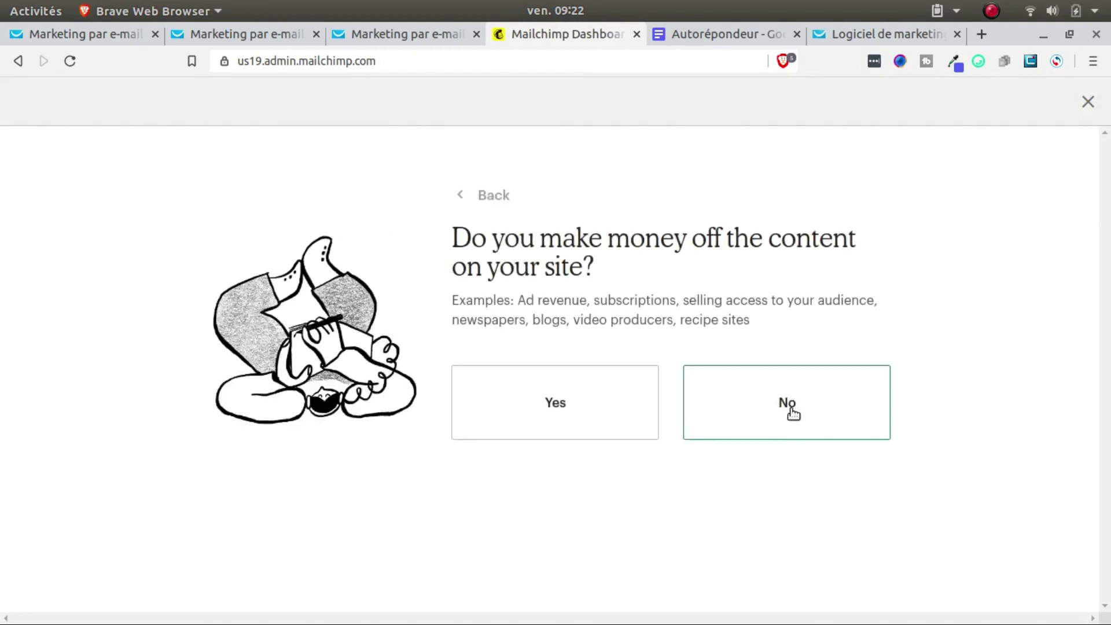
Step: Close the recommendations questionnaire and glance at the Create menu
click(1088, 104)
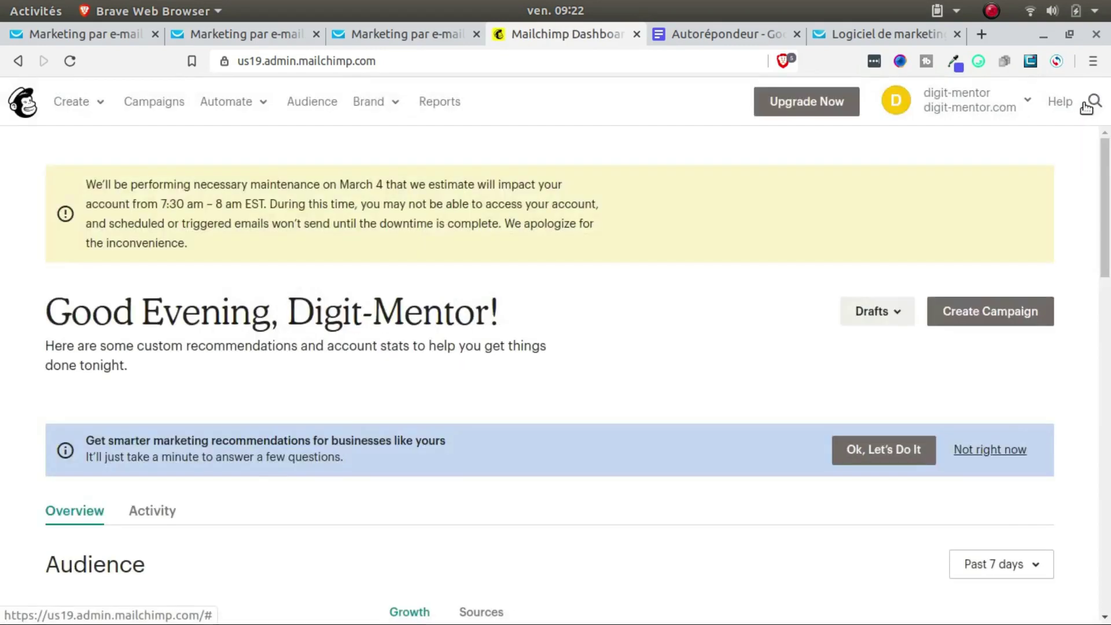
click(99, 104)
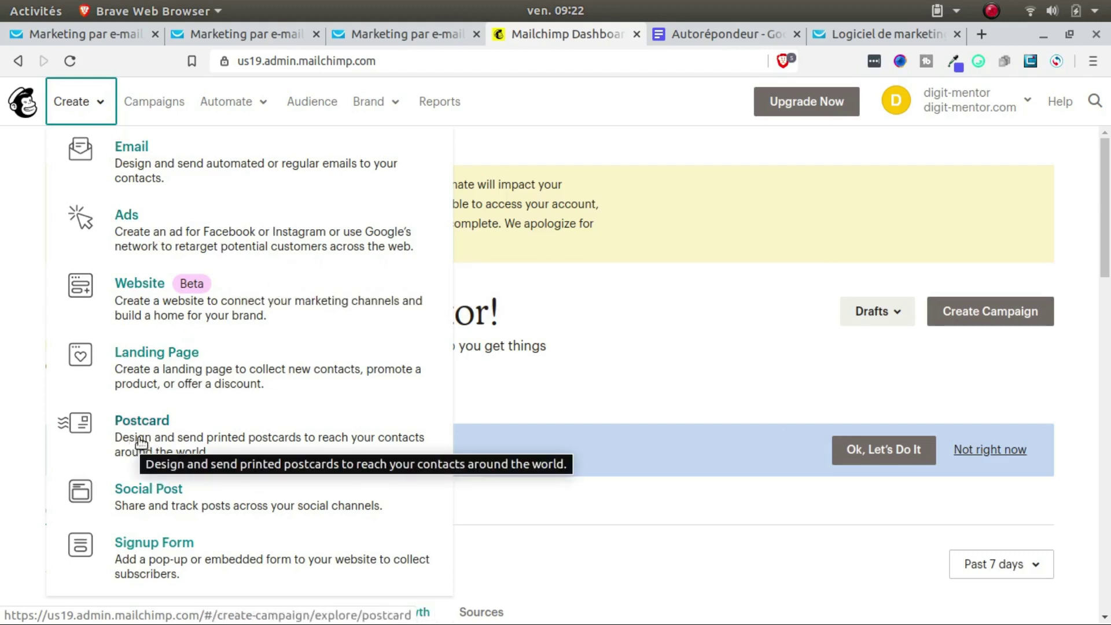
click(705, 392)
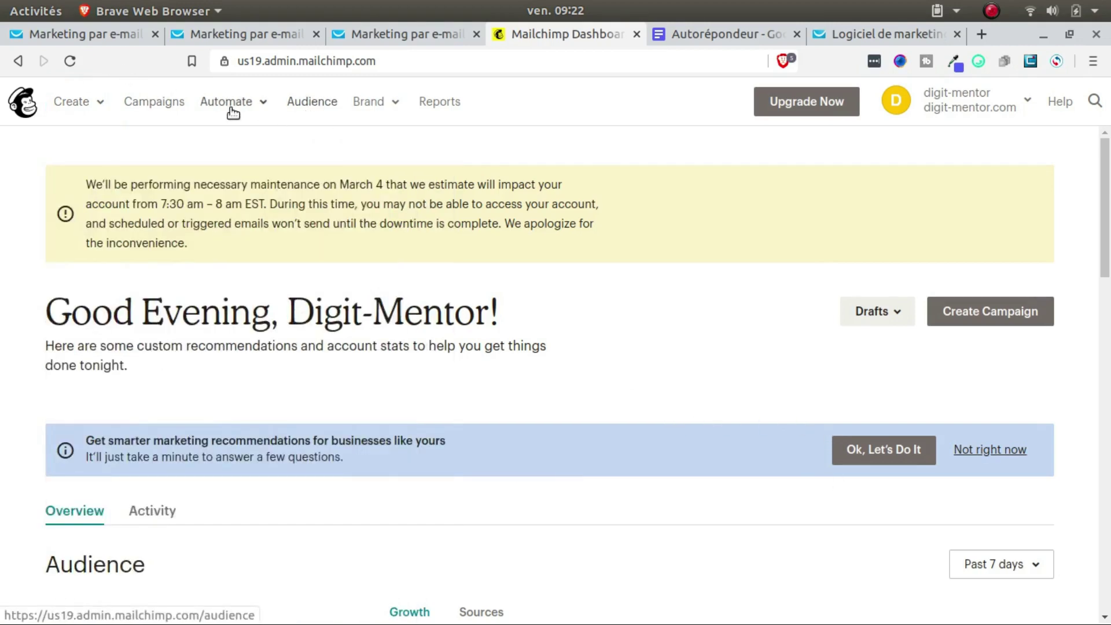
Step: Go to the digit-mentor.com Audience page and show the Automate email, ad or postcard options
click(323, 109)
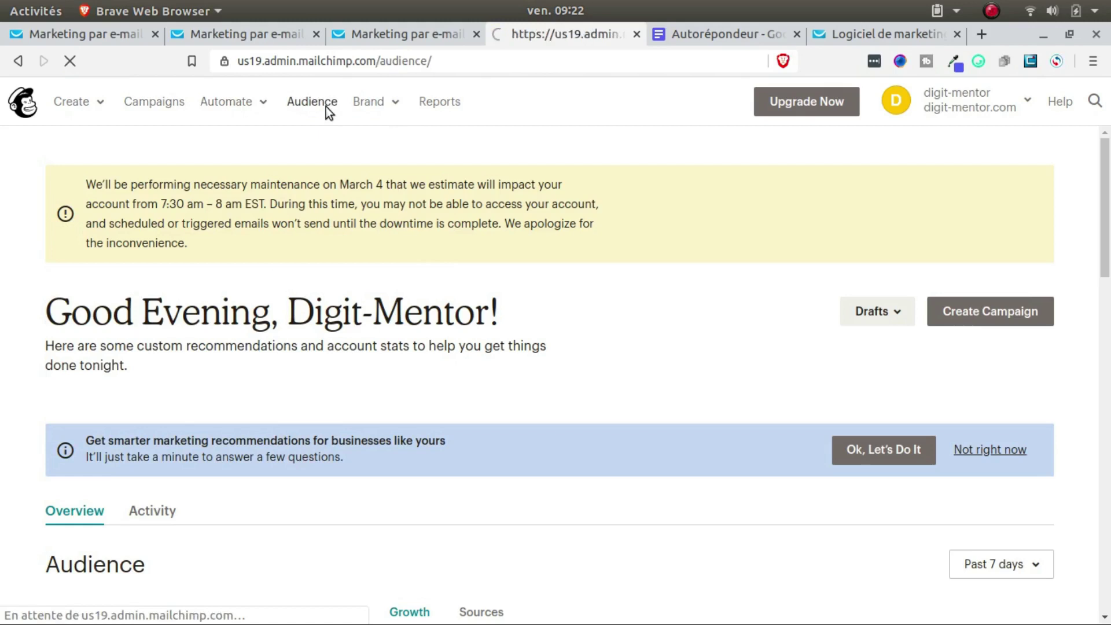
scroll(269, 314, down, 5)
scroll(268, 317, down, 4)
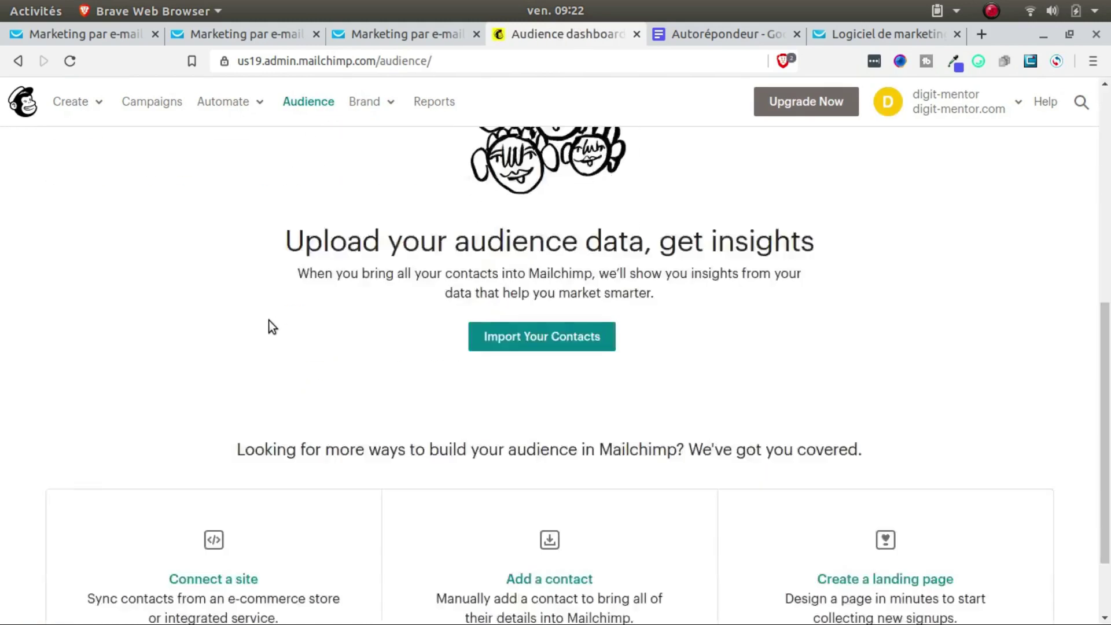
scroll(272, 318, up, 6)
scroll(283, 281, up, 4)
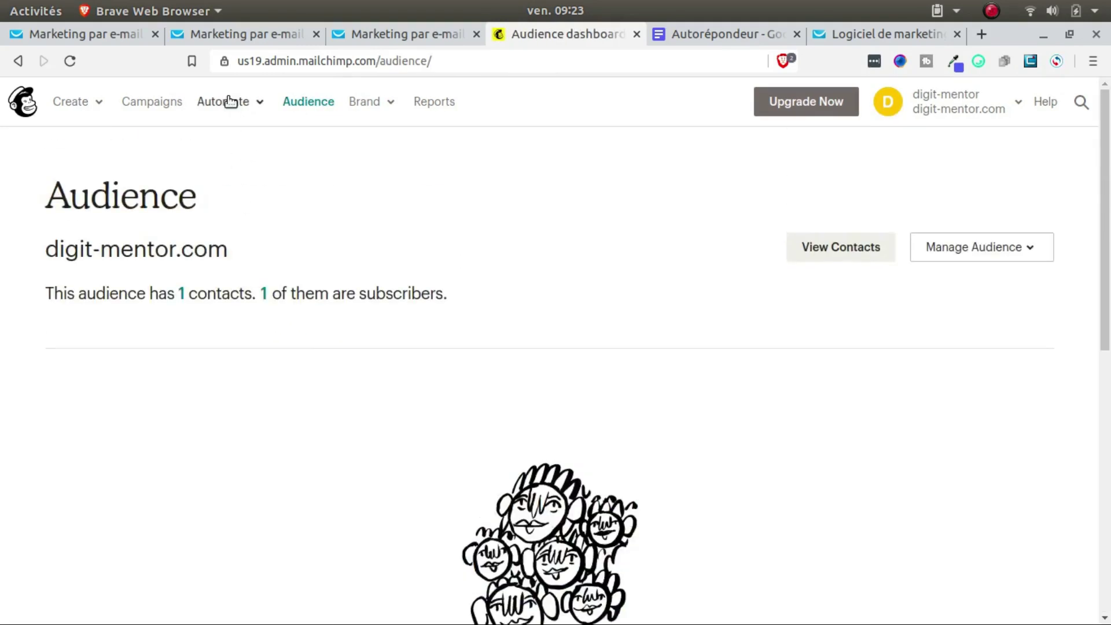
click(234, 104)
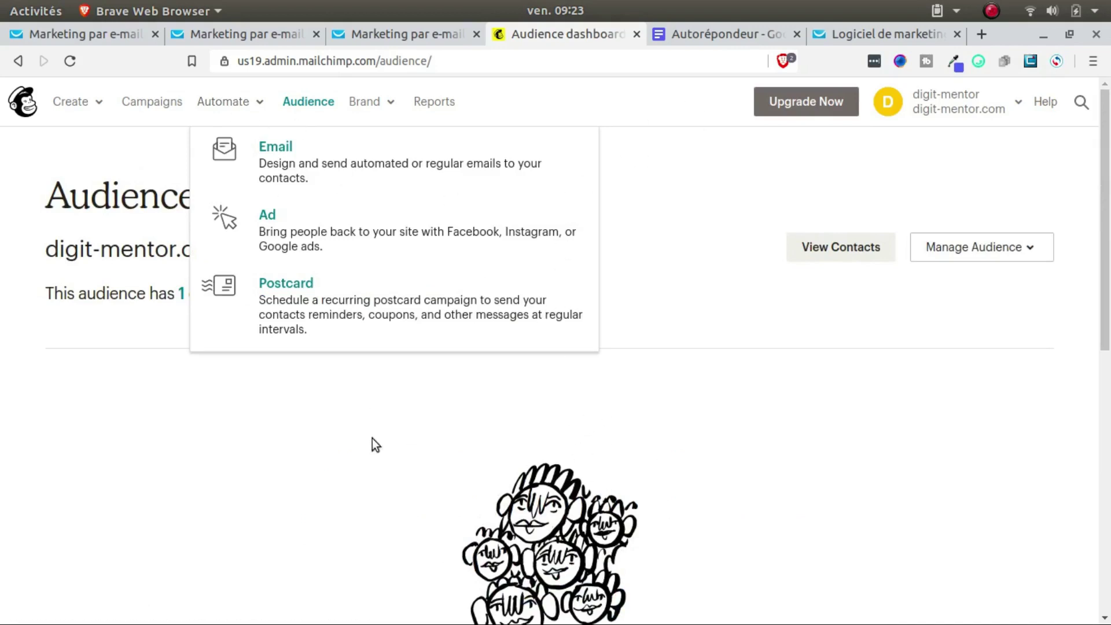
click(366, 402)
scroll(469, 350, down, 8)
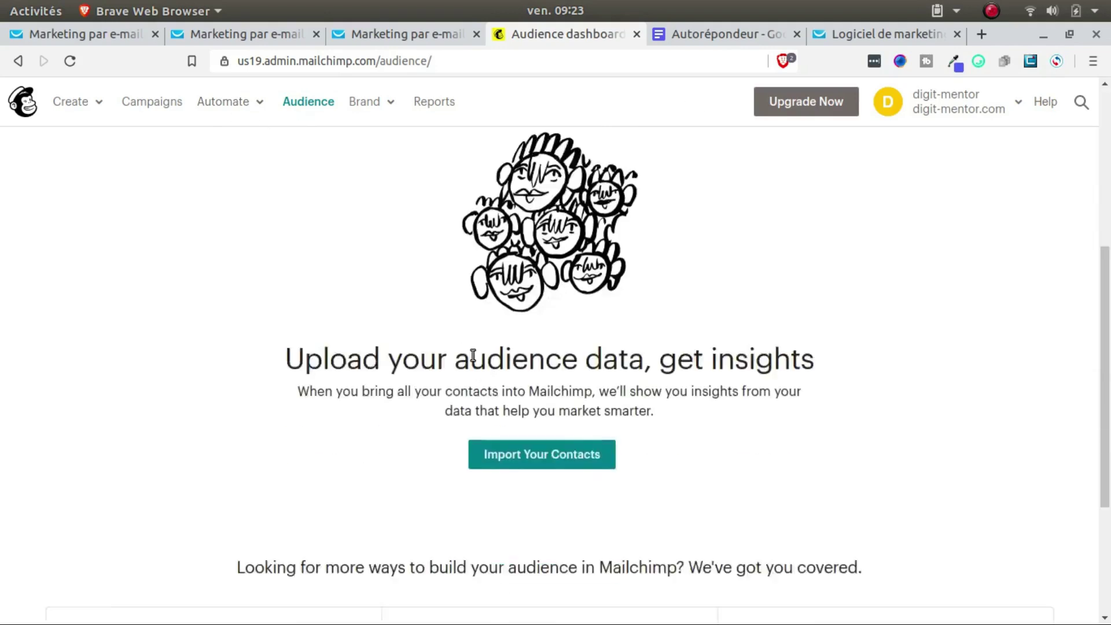
scroll(476, 363, up, 5)
scroll(480, 367, up, 3)
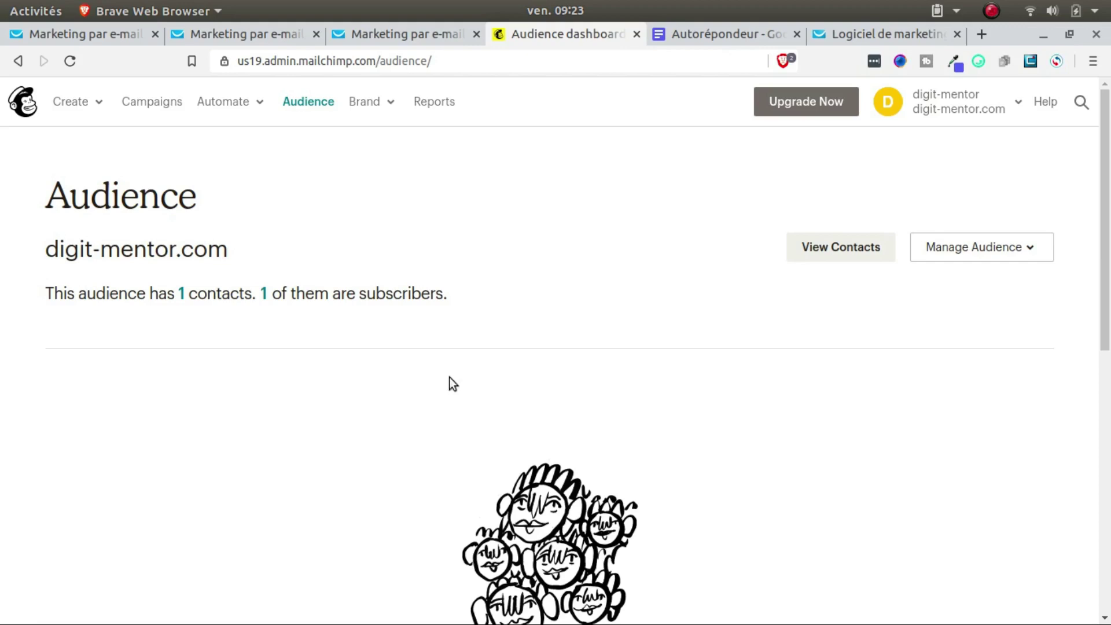
click(243, 107)
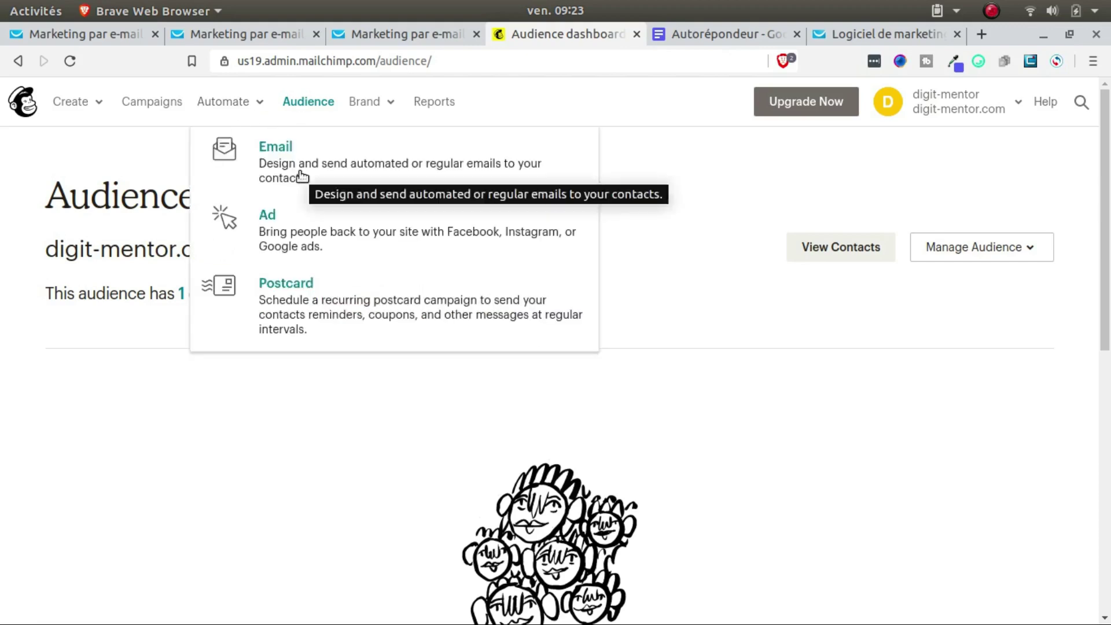
Step: Create a Regular email campaign named 'test' from Automate > Email
click(300, 174)
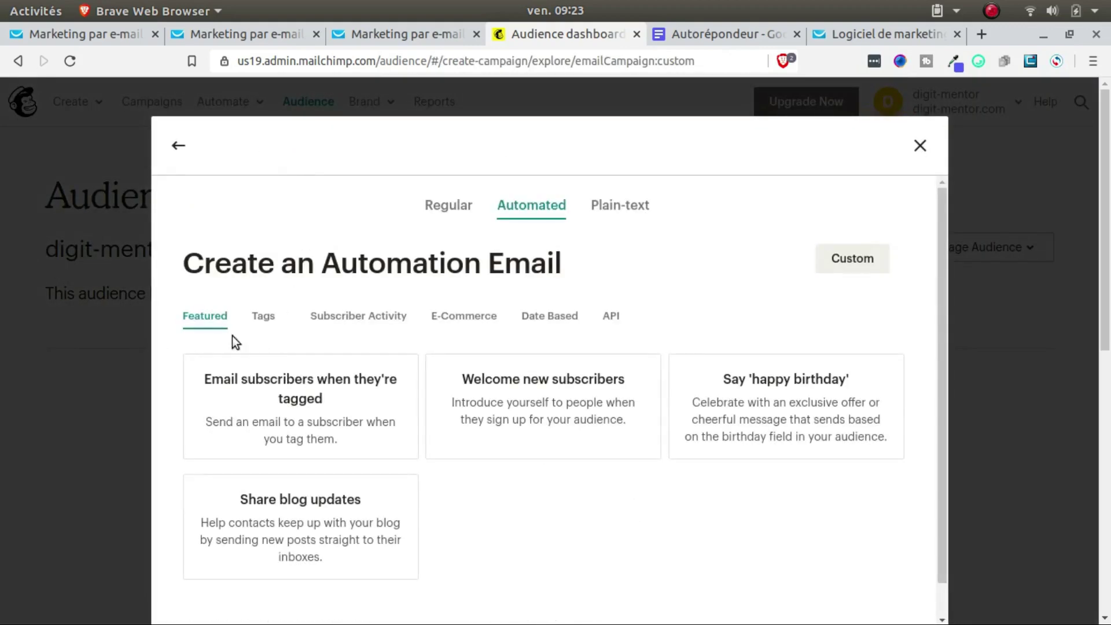
click(443, 220)
right_click(436, 217)
key(Escape)
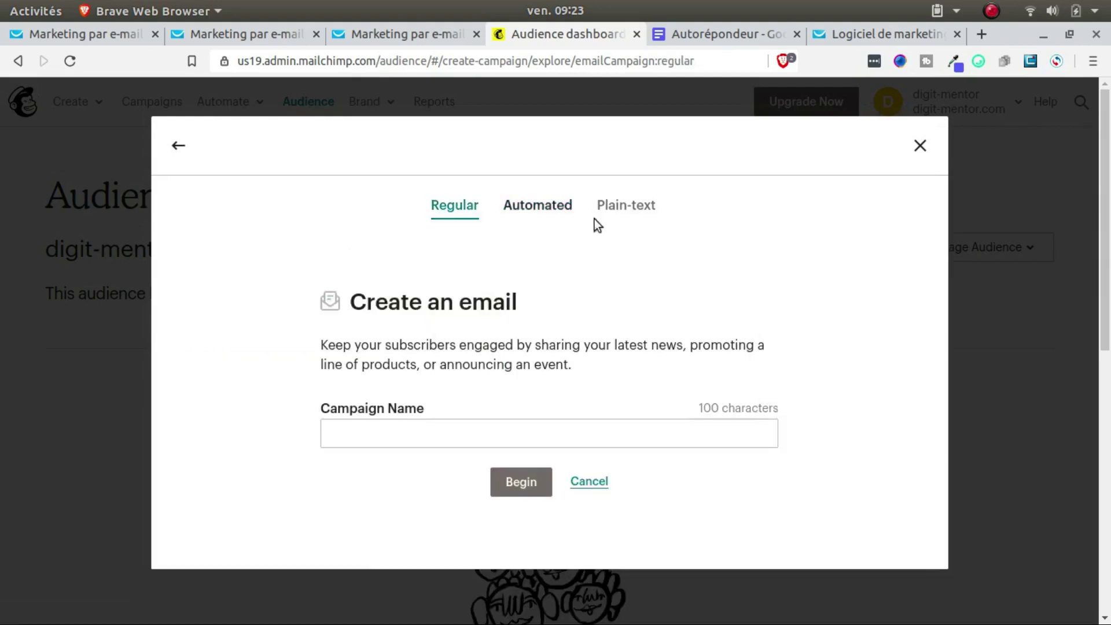
click(526, 444)
text(test)
key(Return)
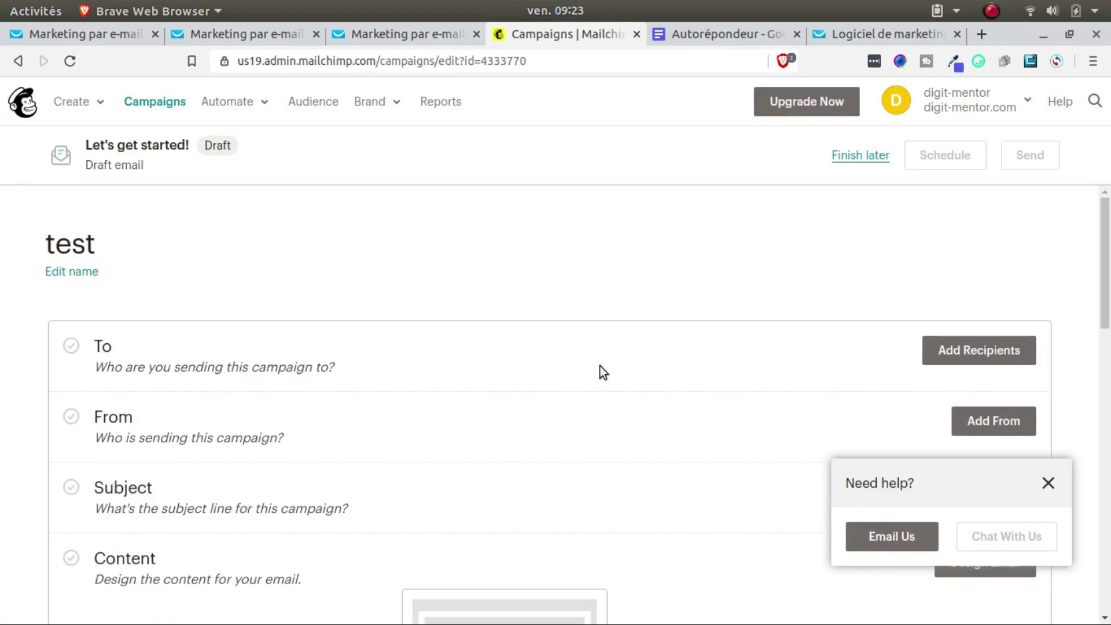
scroll(599, 372, down, 15)
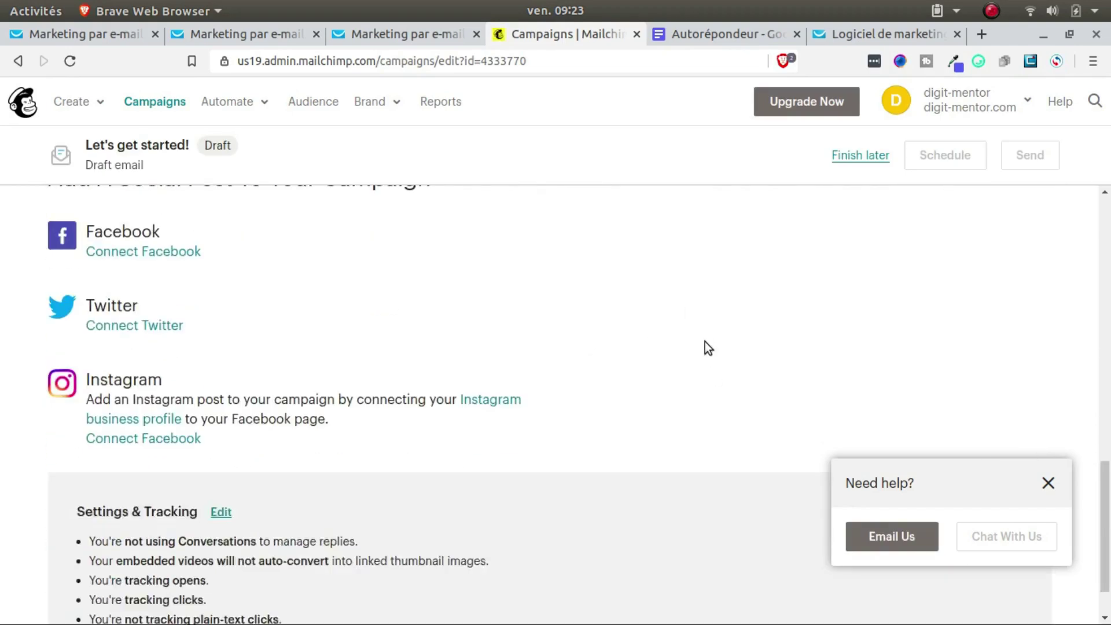
scroll(701, 345, up, 15)
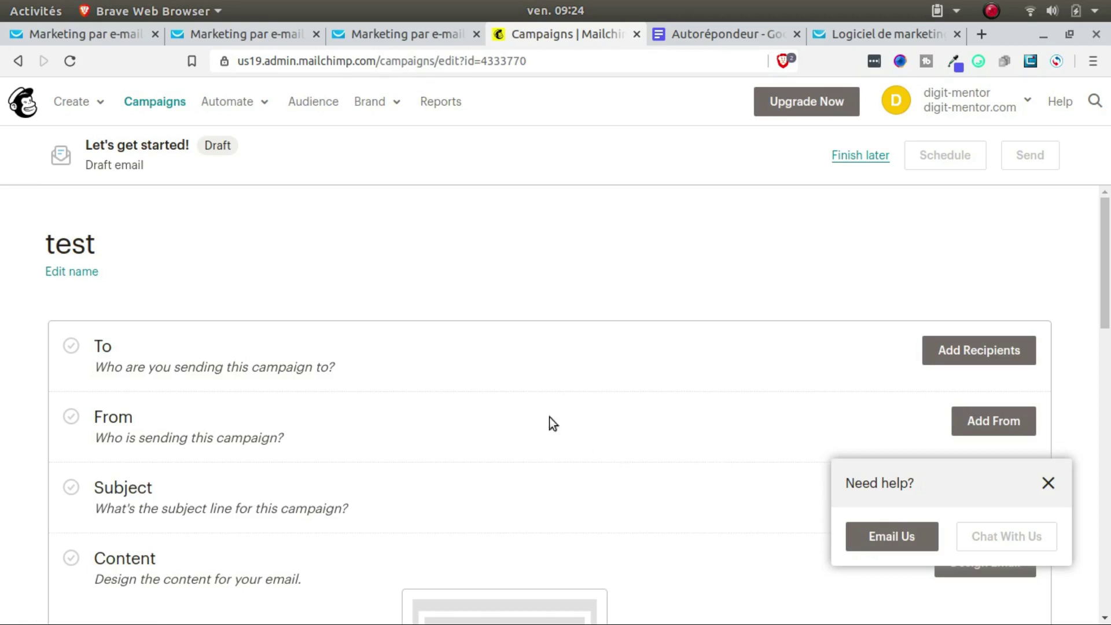
Step: Open GetResponse's Tarifs pricing page in its tab and accept the cookie banner
click(870, 32)
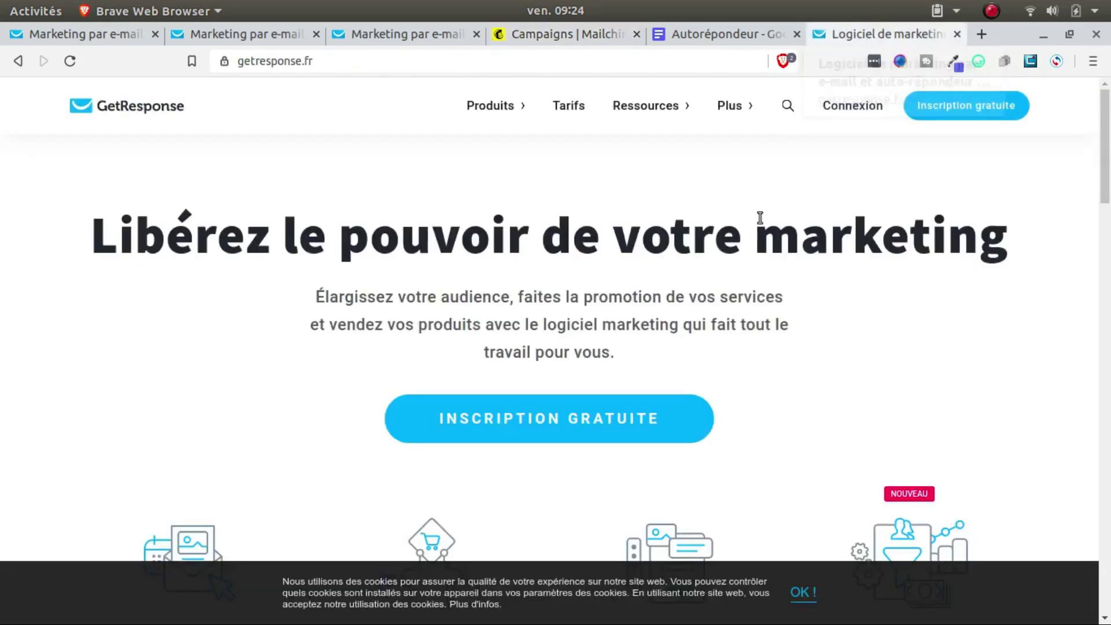
mouse_move(682, 127)
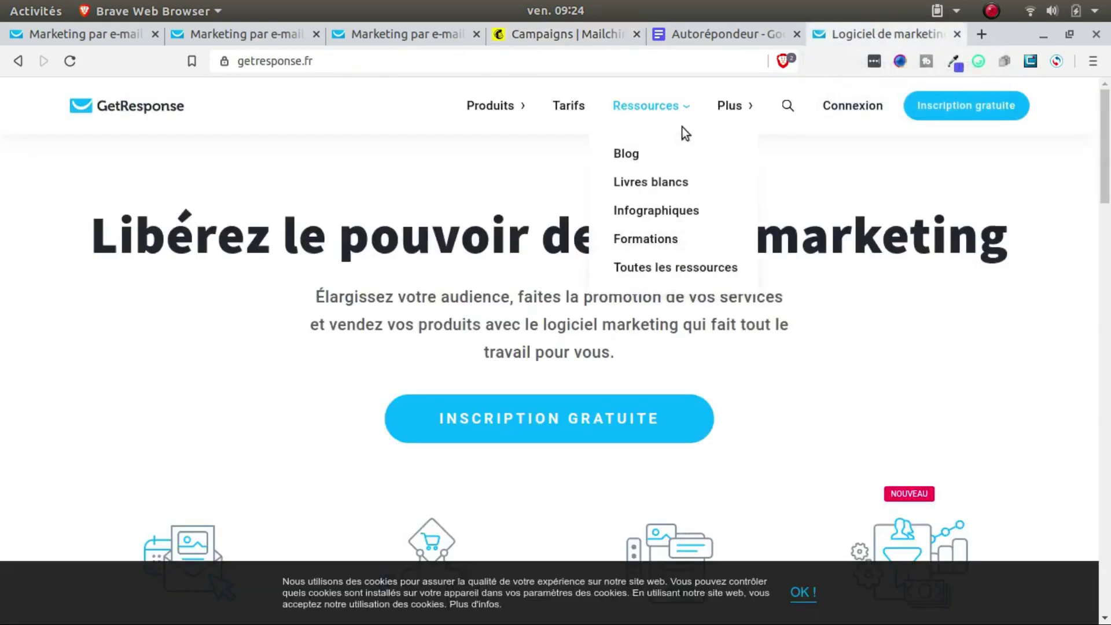
click(563, 112)
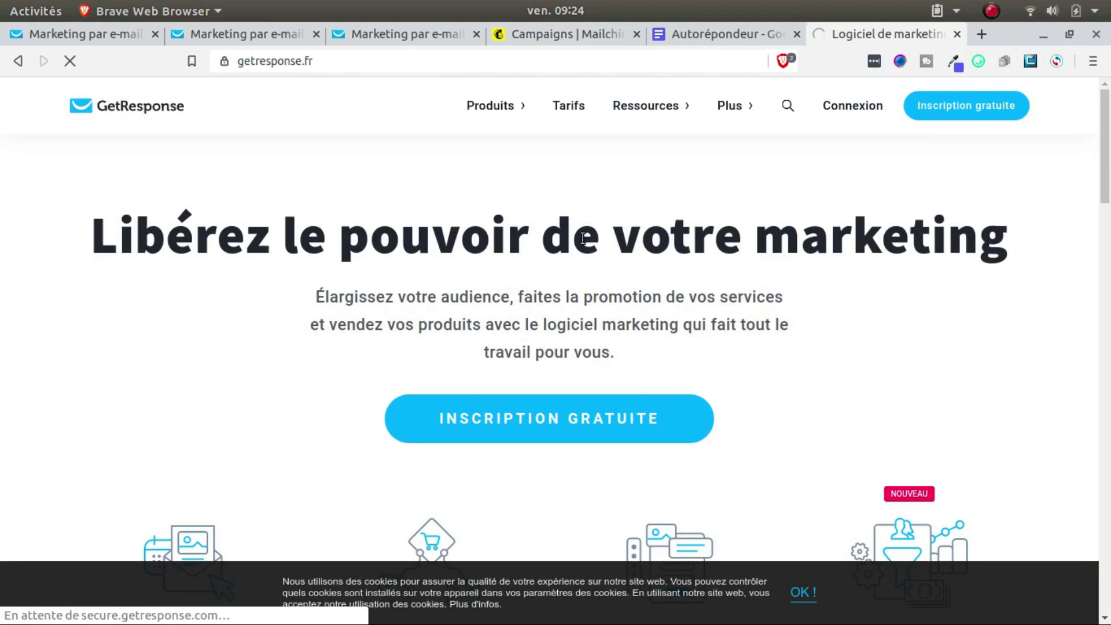
click(803, 591)
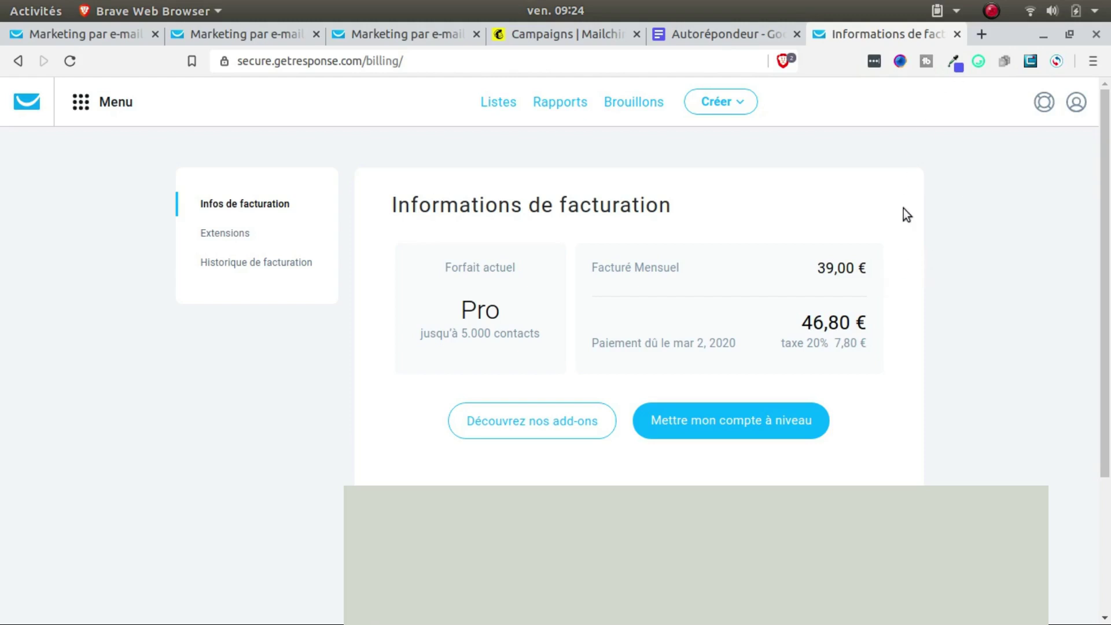
click(993, 11)
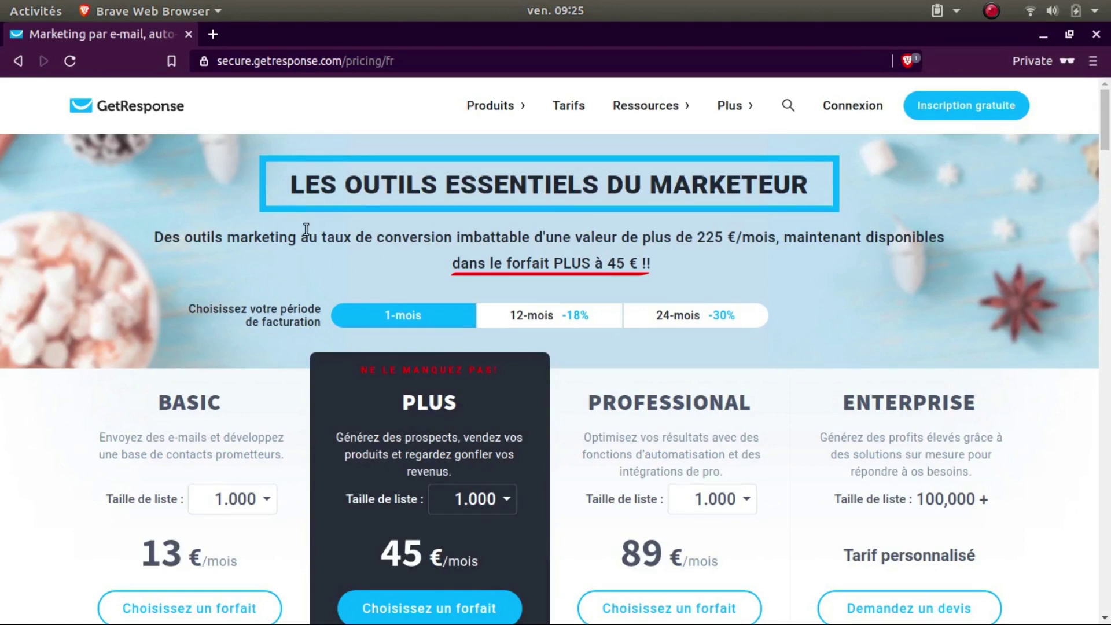
Step: Compare plan prices at 2.500 contacts, then set the list size back to 1.000
scroll(194, 318, down, 2)
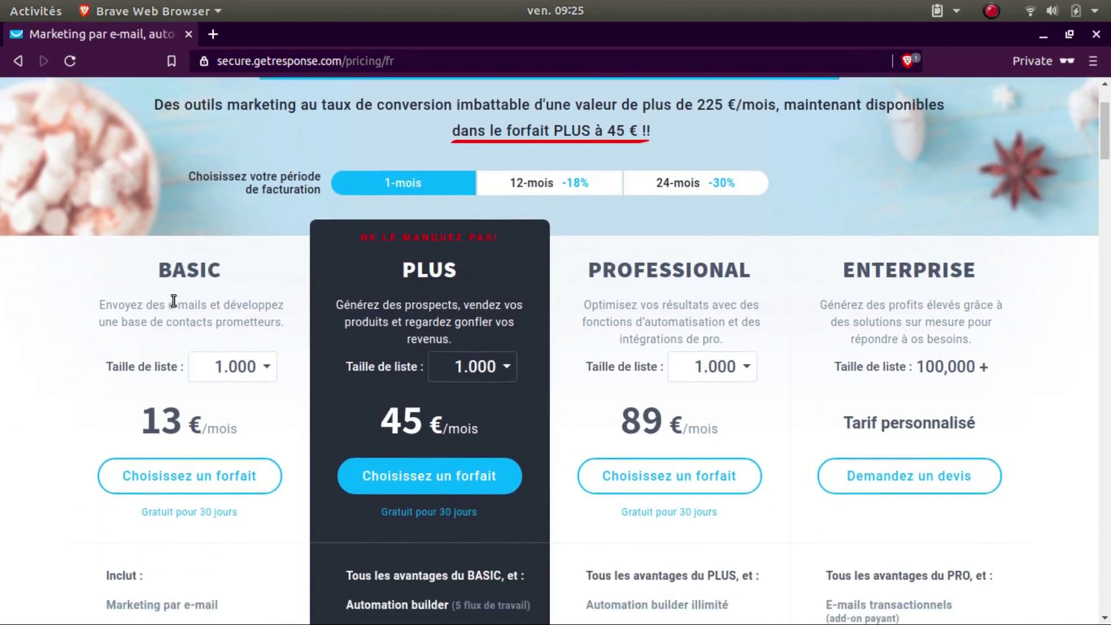
scroll(132, 296, down, 4)
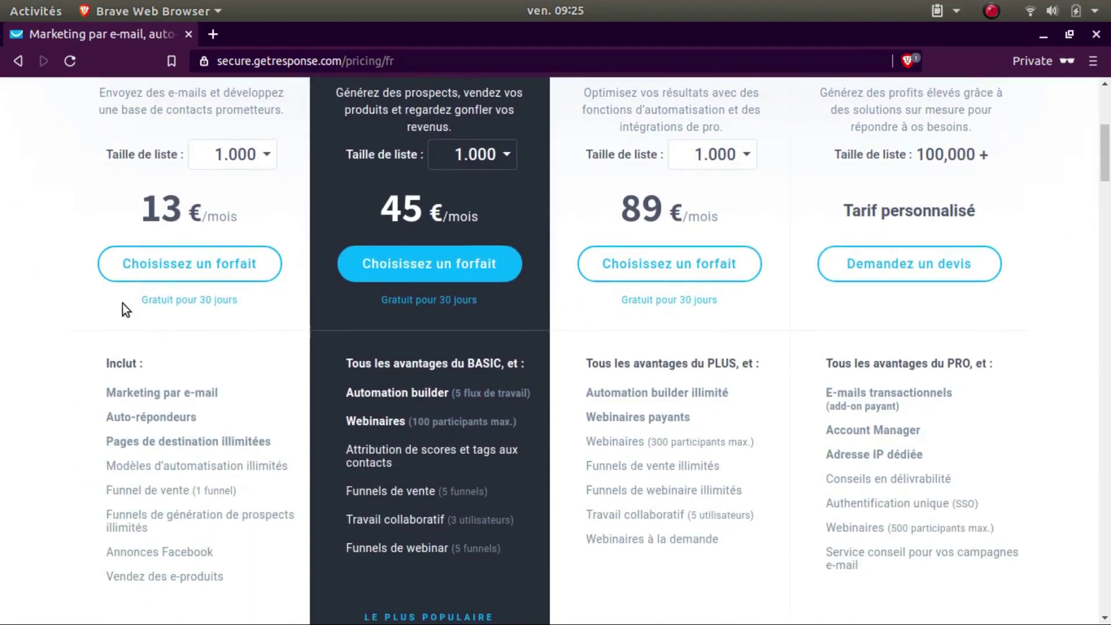
scroll(113, 287, up, 1)
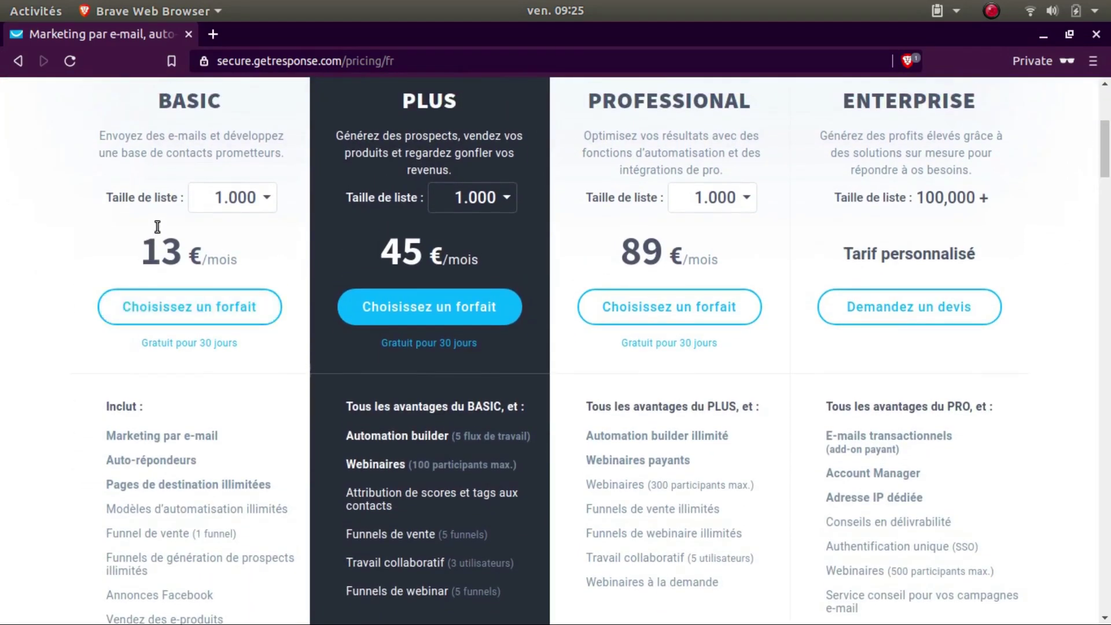
click(503, 198)
click(151, 257)
scroll(174, 347, down, 1)
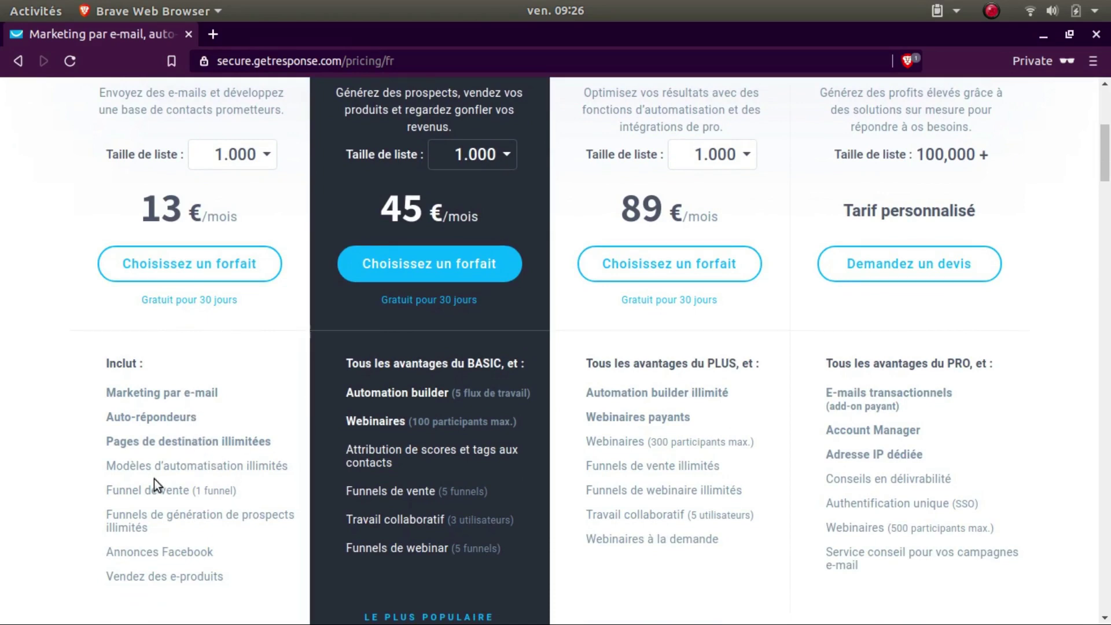
scroll(141, 522, down, 2)
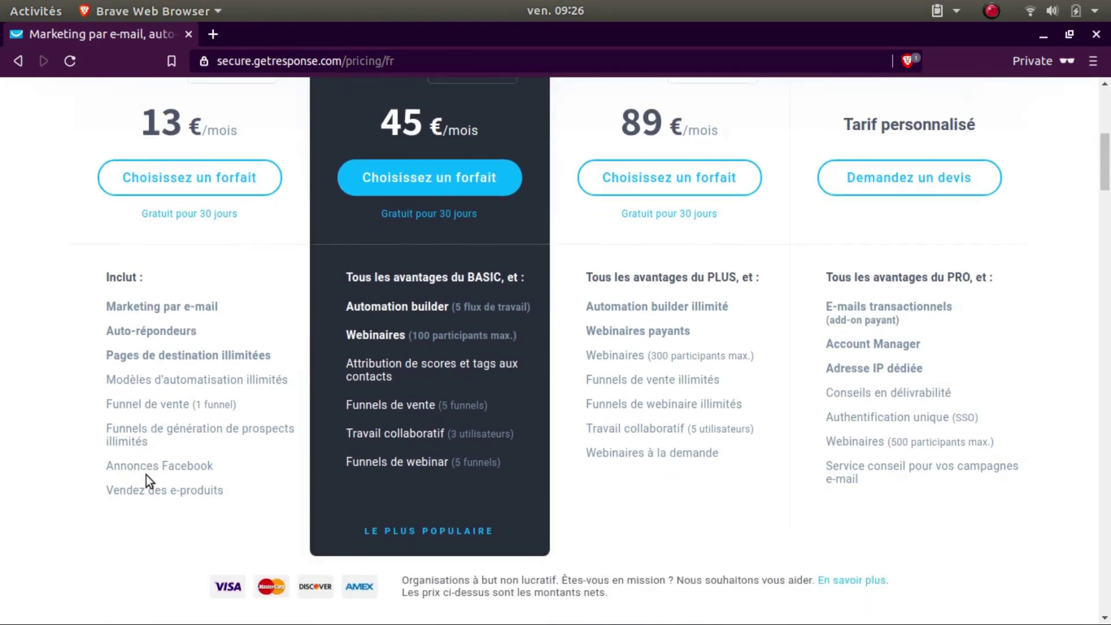
scroll(146, 475, up, 3)
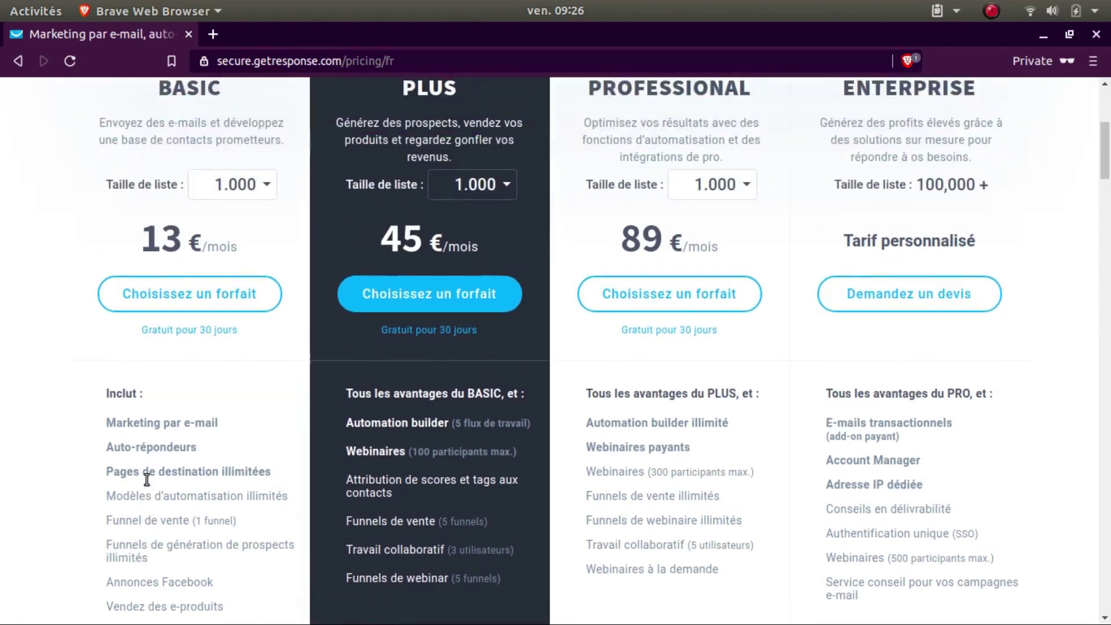
click(261, 200)
click(239, 238)
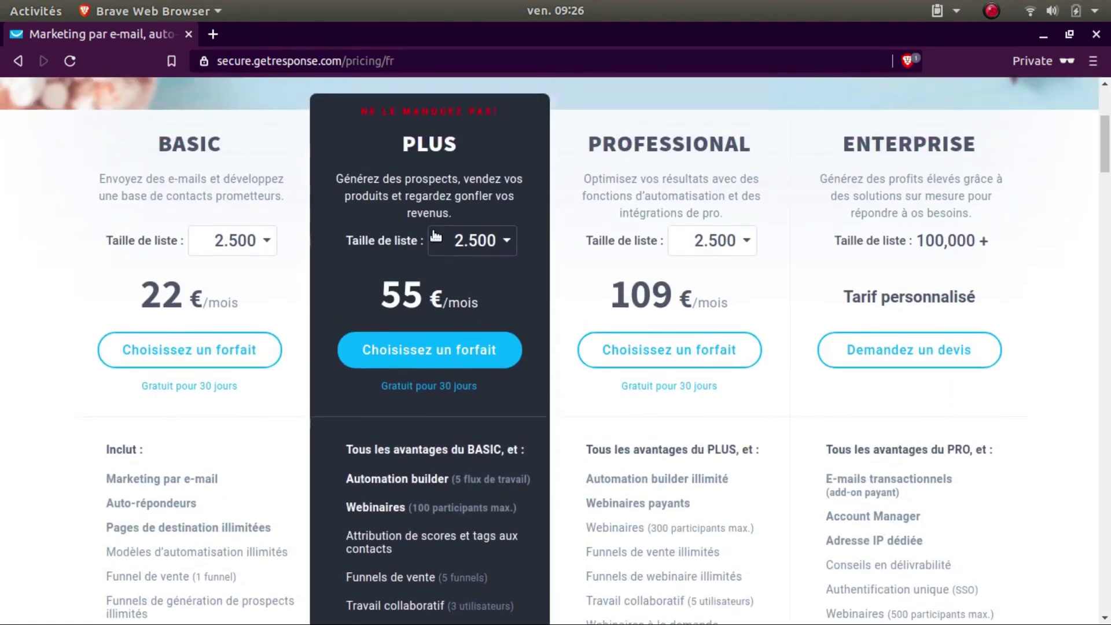
click(456, 246)
click(465, 277)
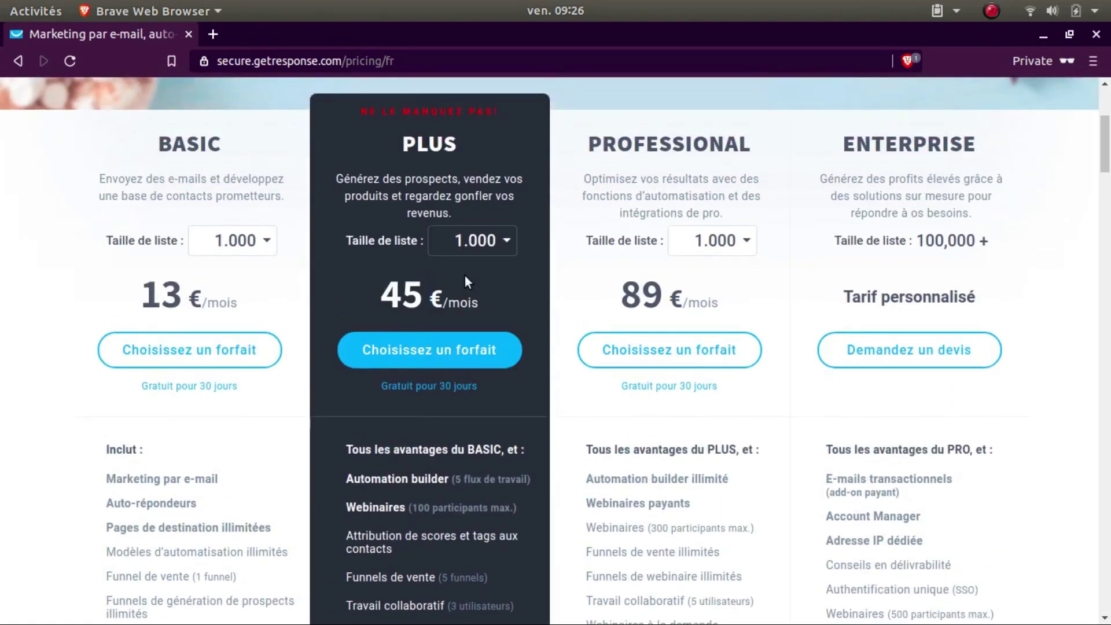
scroll(85, 297, up, 3)
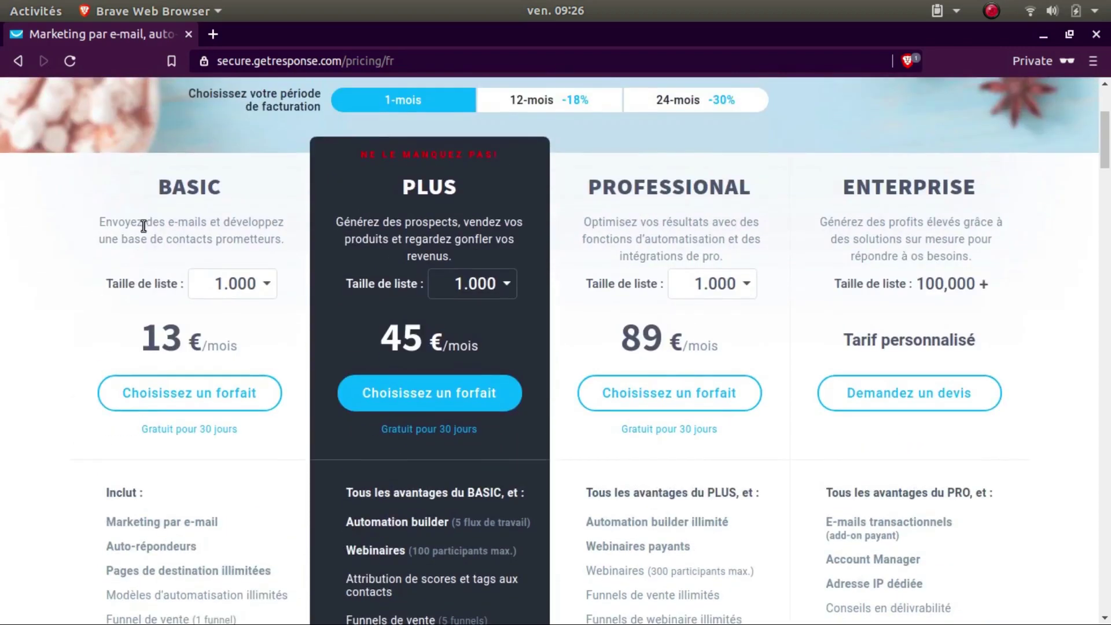
Step: Highlight BASIC's title and features, including e-mail marketing and Modèles d’automatisation illimités
drag(148, 197, 515, 209)
click(342, 274)
scroll(389, 425, up, 4)
scroll(388, 424, down, 5)
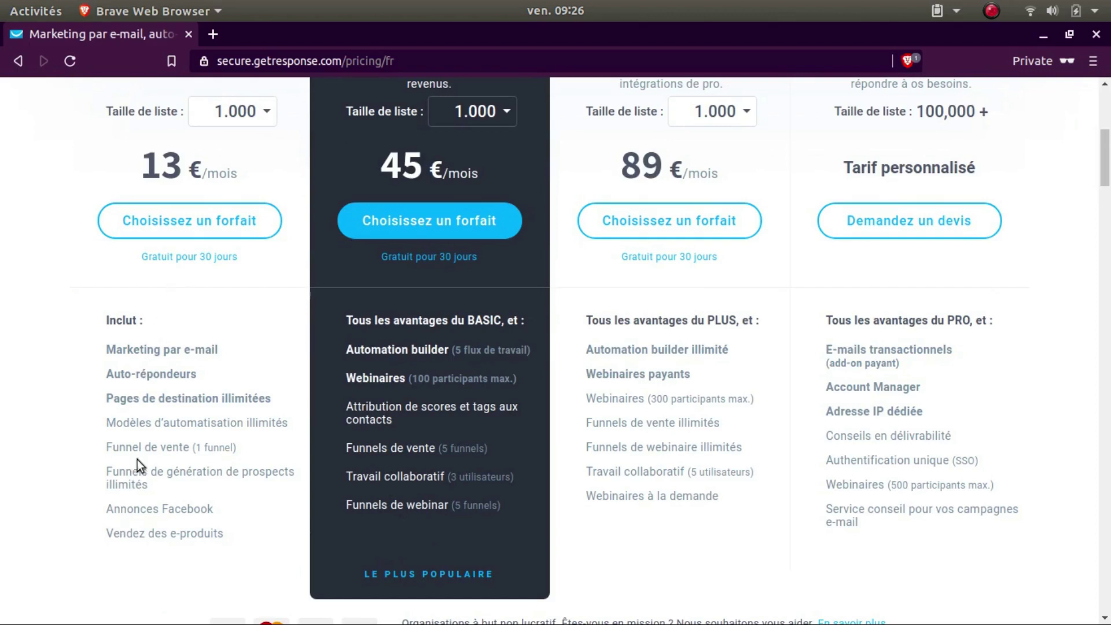
scroll(124, 408, up, 2)
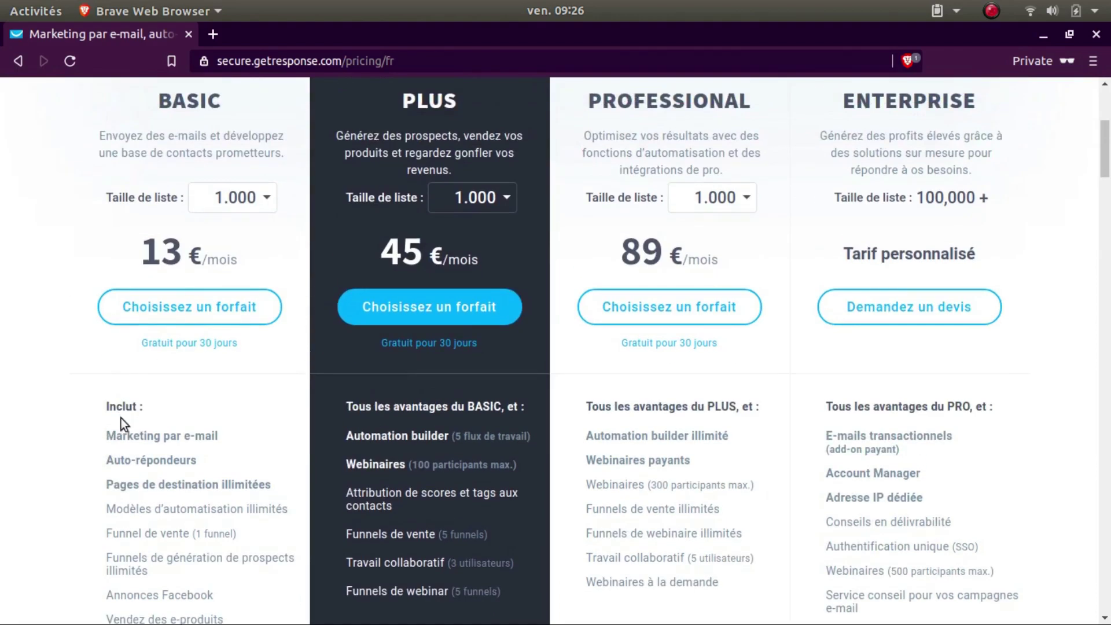
drag(116, 435, 163, 435)
click(223, 439)
drag(108, 462, 173, 461)
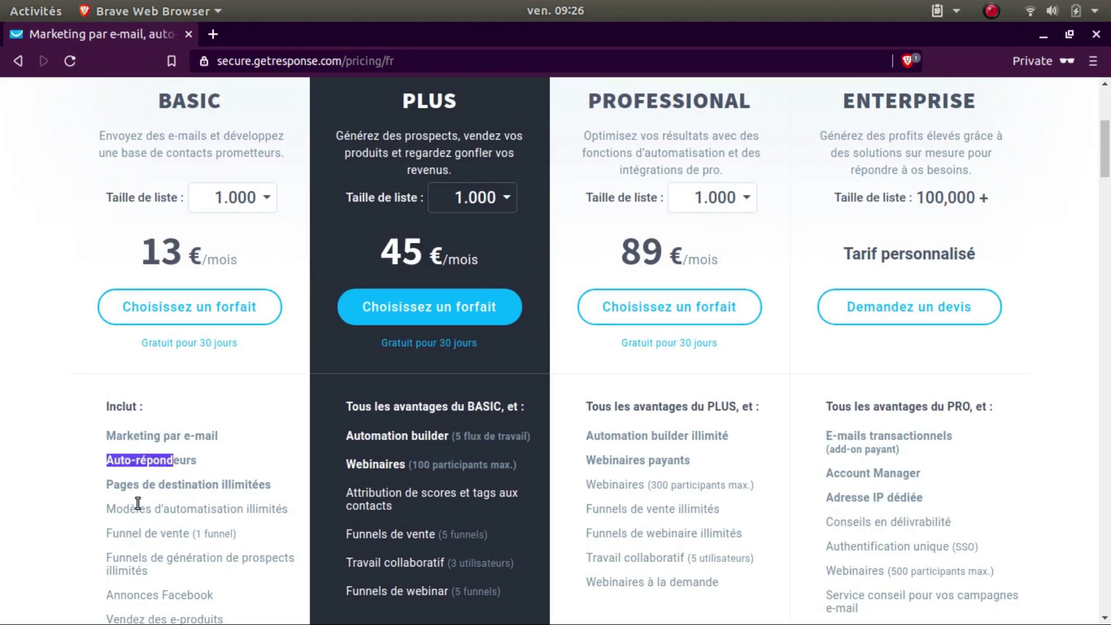
scroll(137, 501, down, 1)
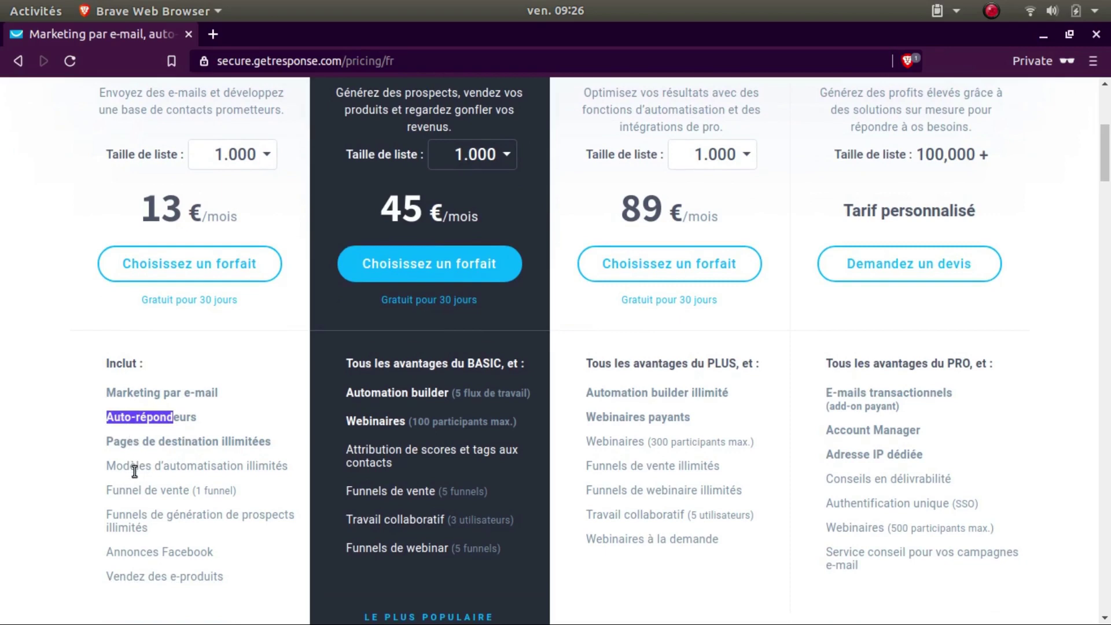
scroll(125, 439, down, 1)
drag(102, 423, 244, 436)
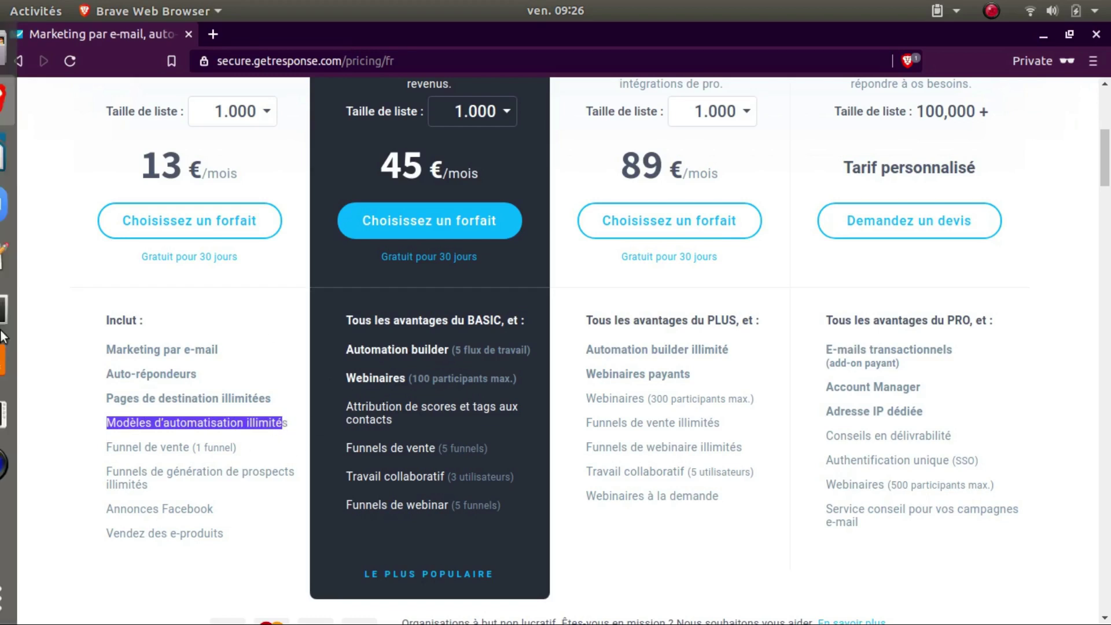
Step: Switch to the billing information window showing the current Pro plan
click(27, 99)
click(113, 89)
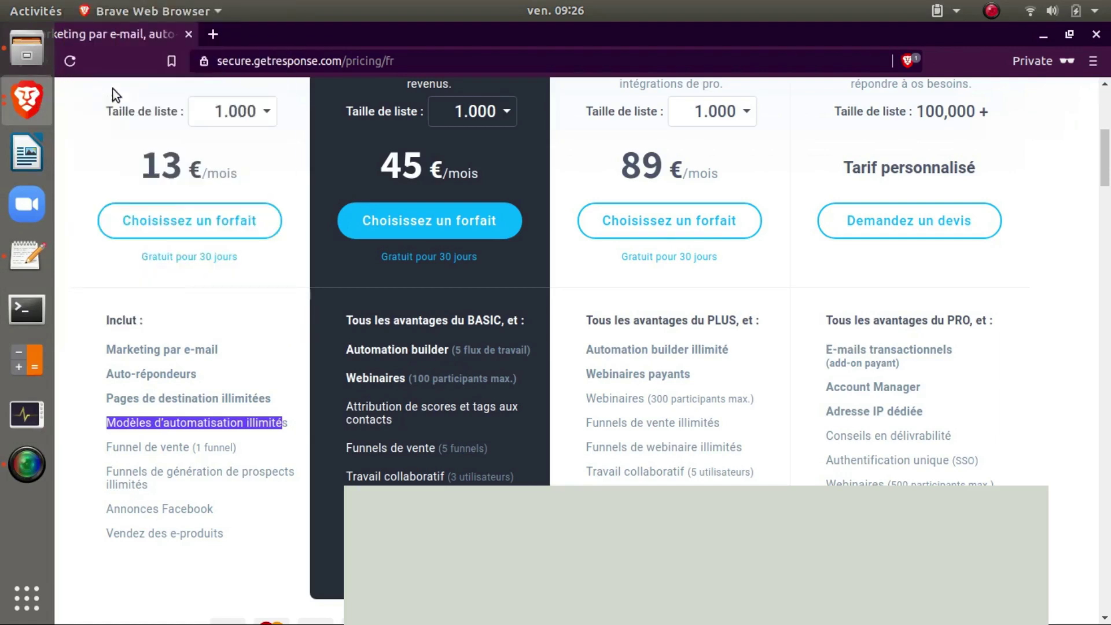
click(27, 95)
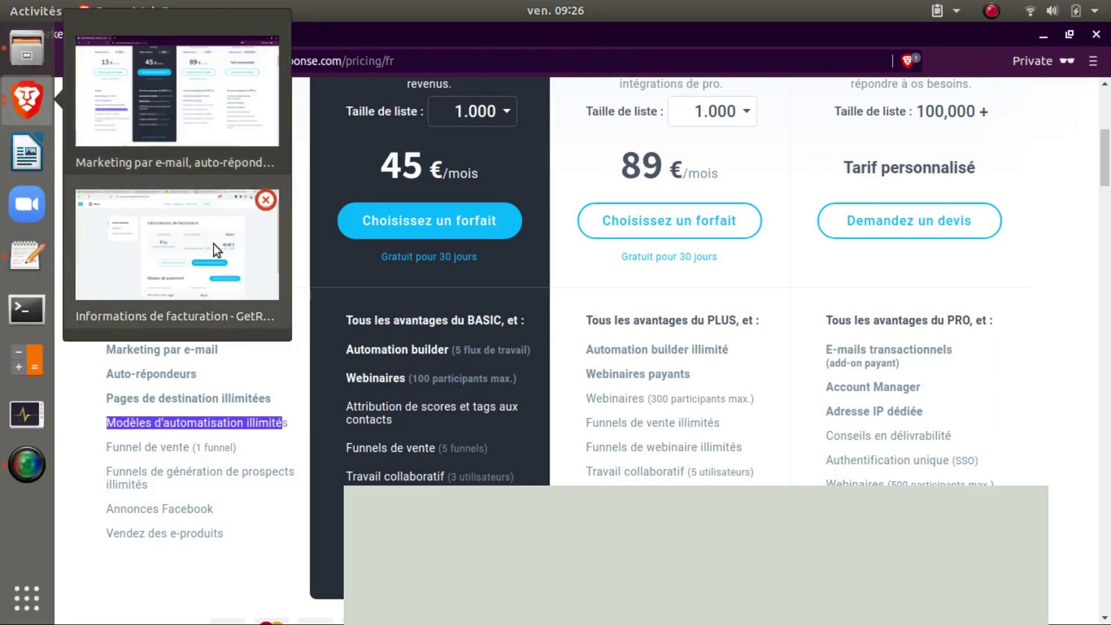
click(213, 244)
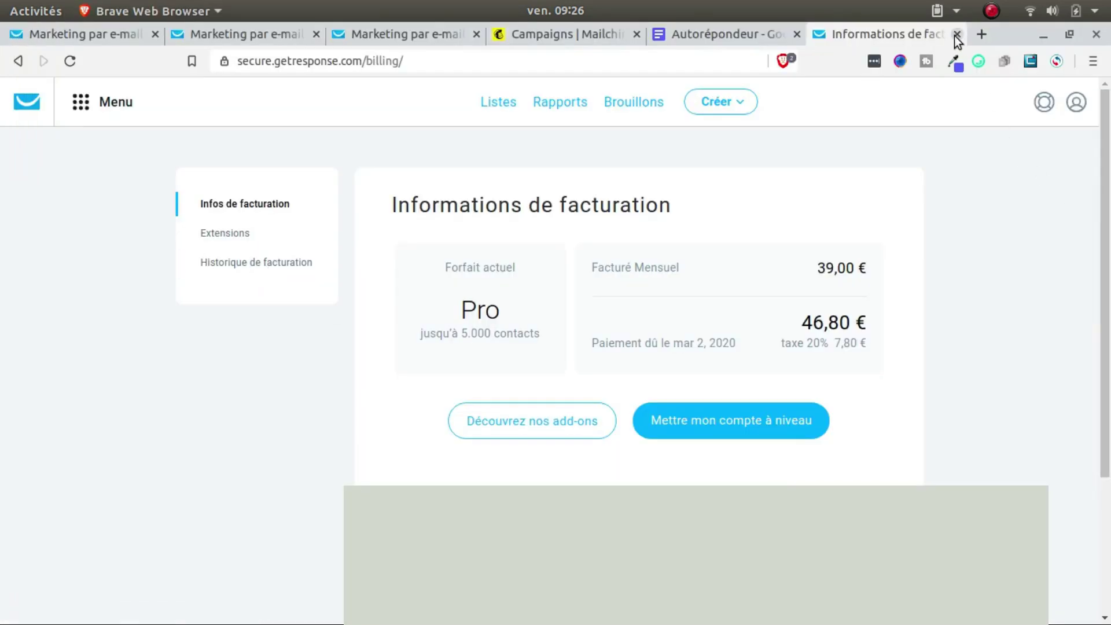
Step: Close the billing tab and browse the lists in the Marketing par e-mail tab
click(956, 34)
click(113, 38)
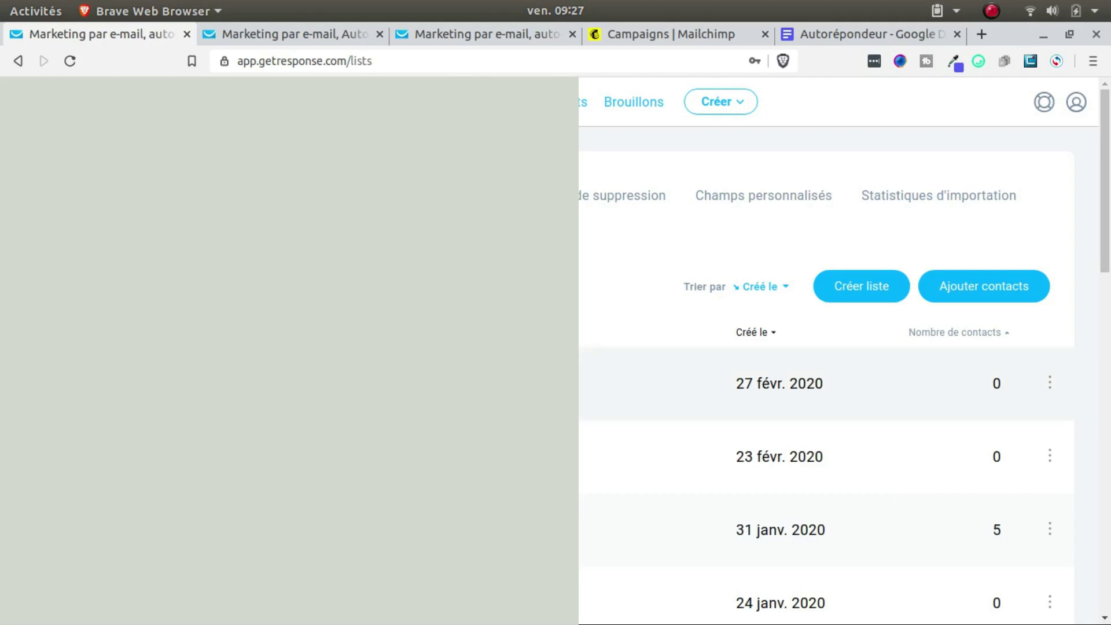
scroll(826, 352, down, 10)
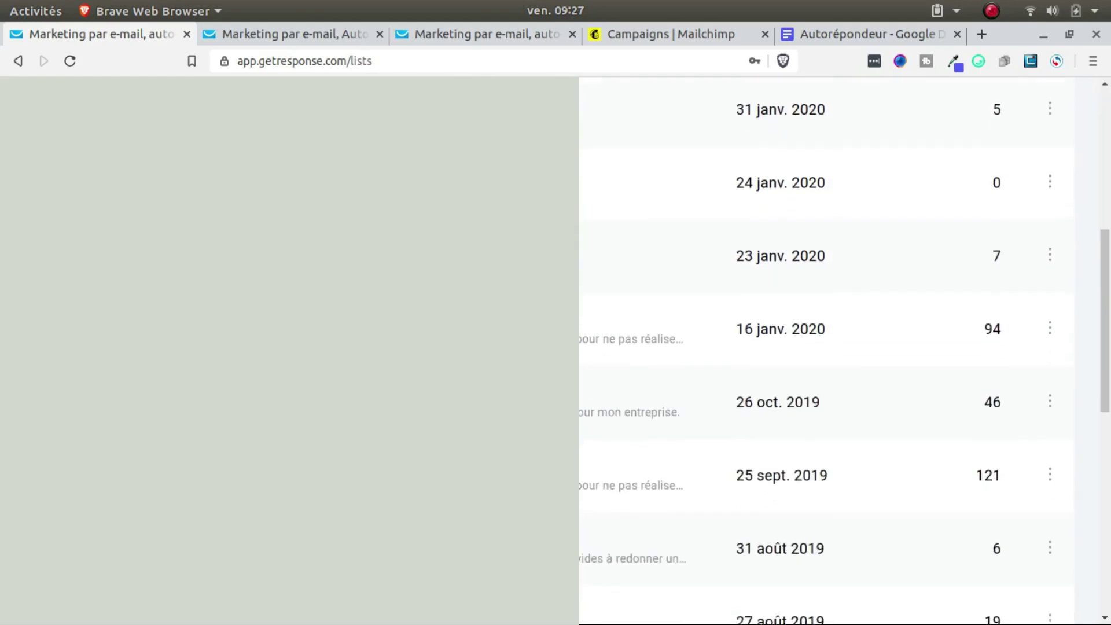
scroll(827, 351, down, 8)
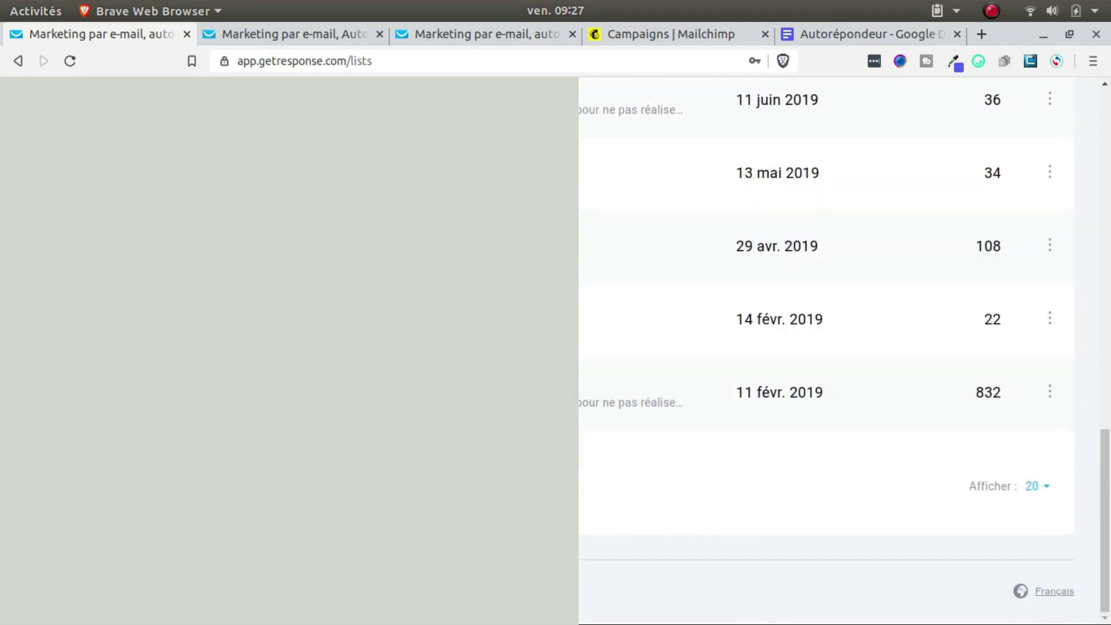
scroll(827, 351, up, 3)
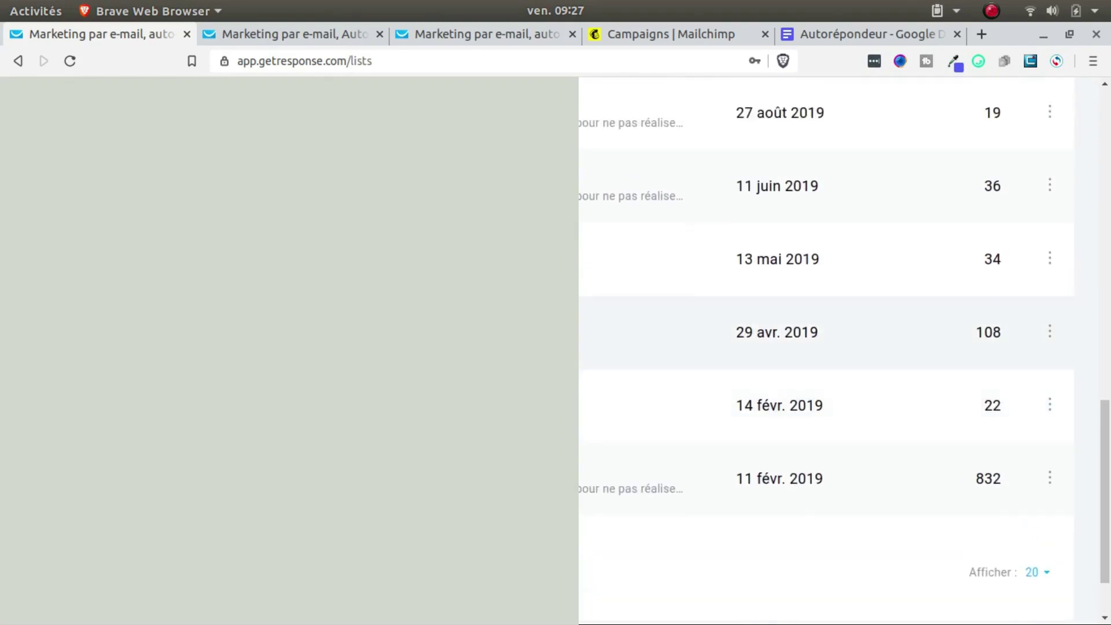
scroll(827, 352, up, 18)
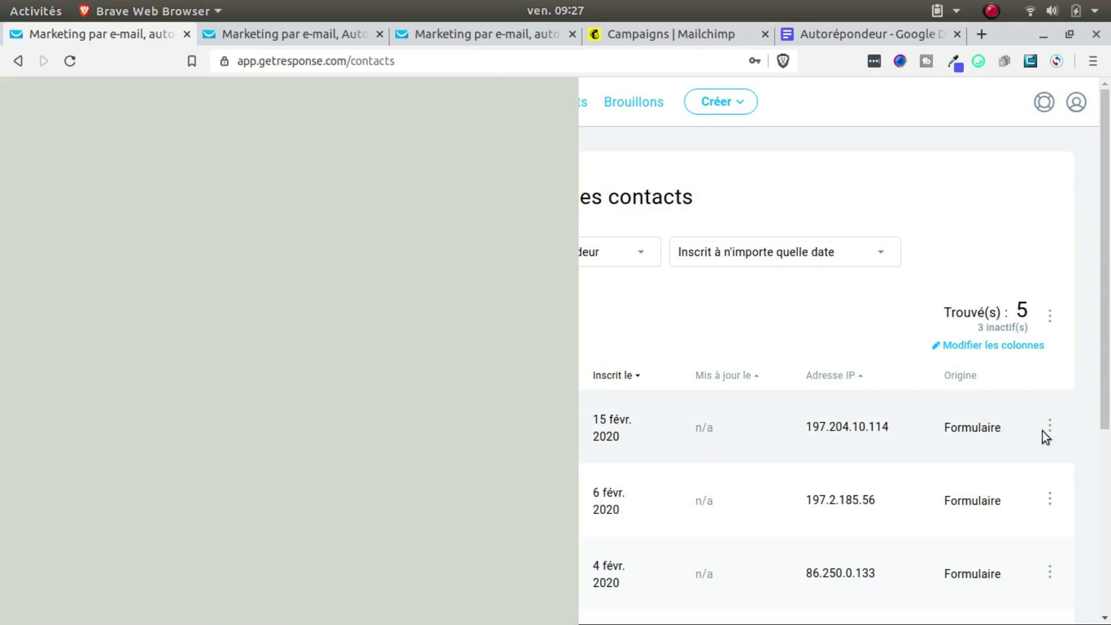
Step: Inspect the first contact's details and event history, then bring up the main Menu
click(1045, 430)
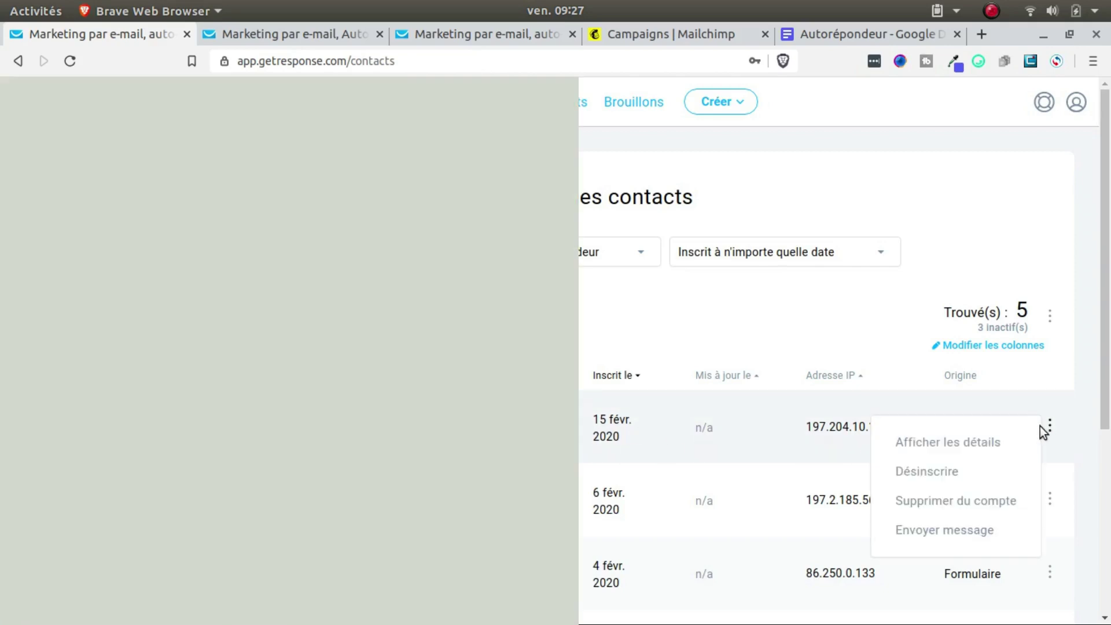
click(992, 443)
scroll(606, 290, down, 1)
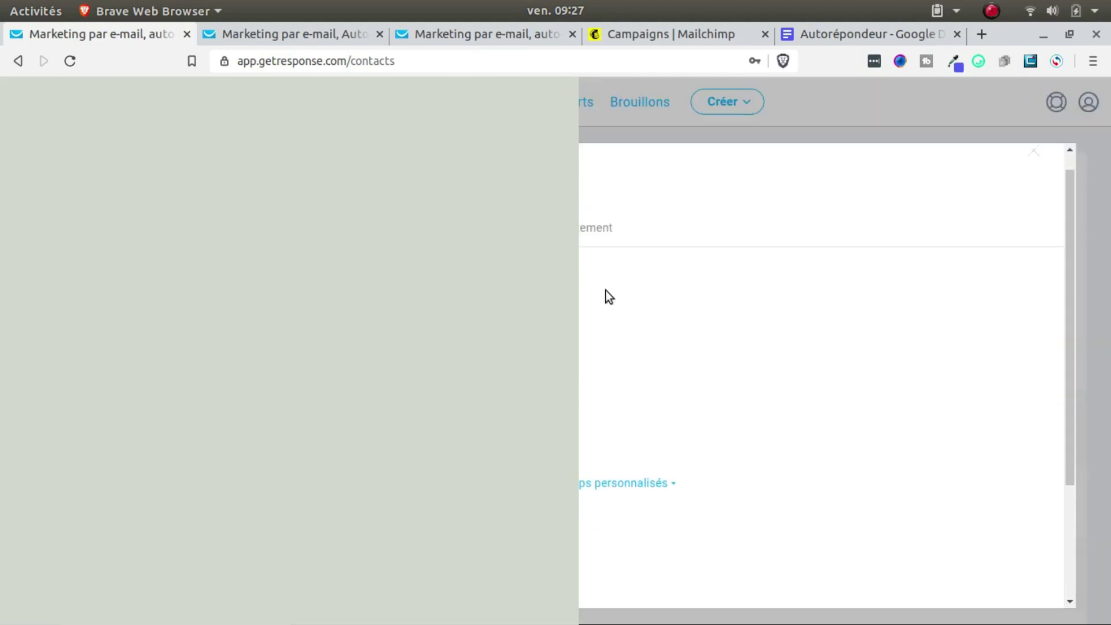
scroll(822, 377, down, 3)
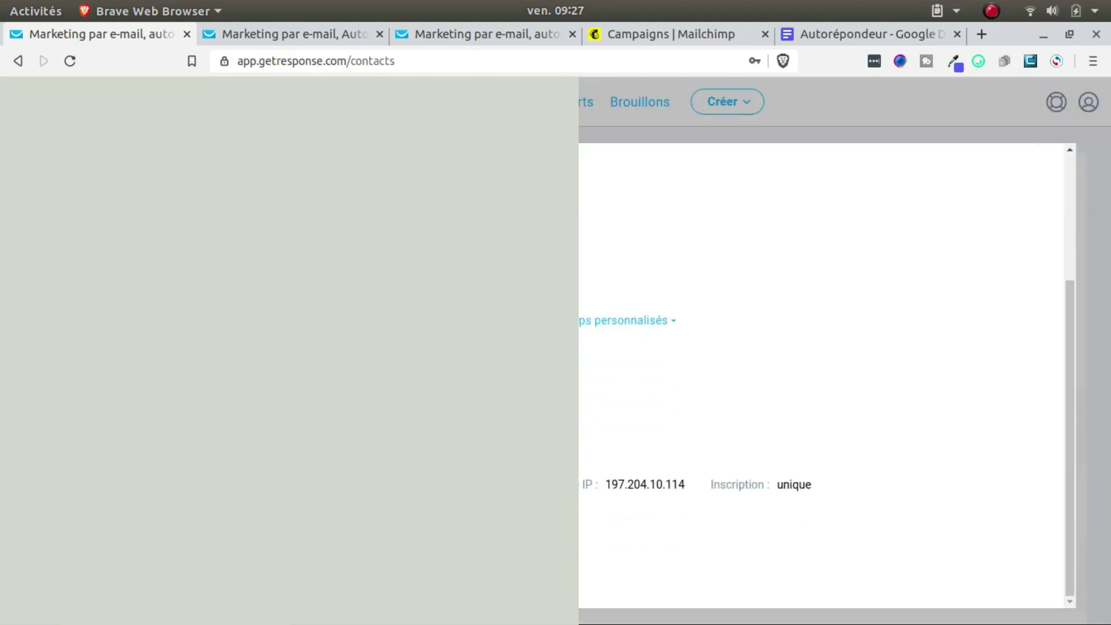
scroll(822, 376, up, 4)
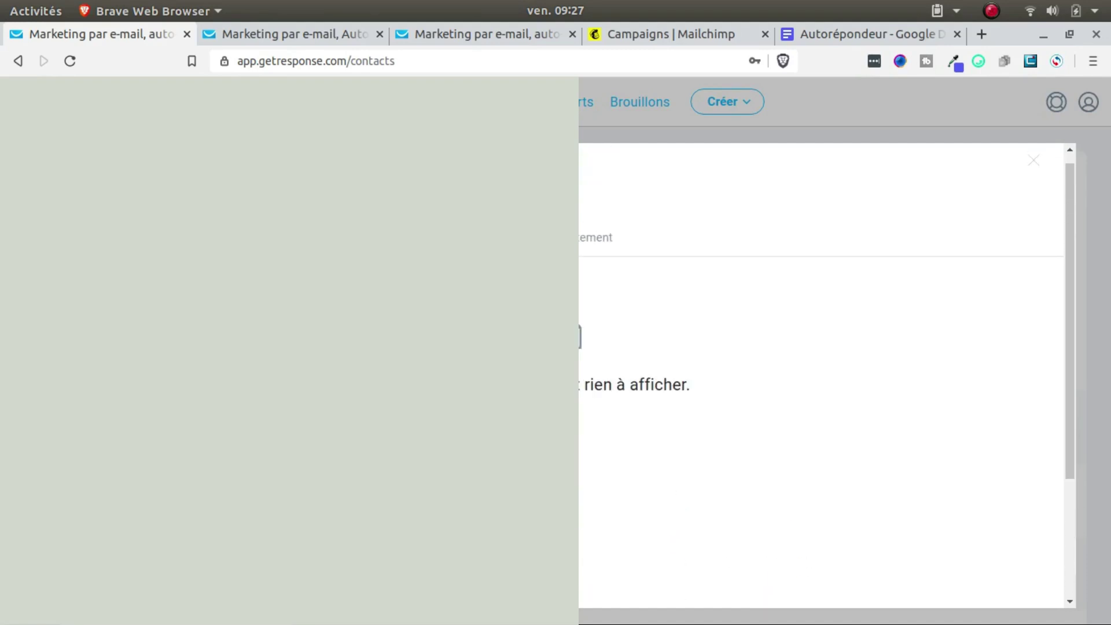
click(591, 238)
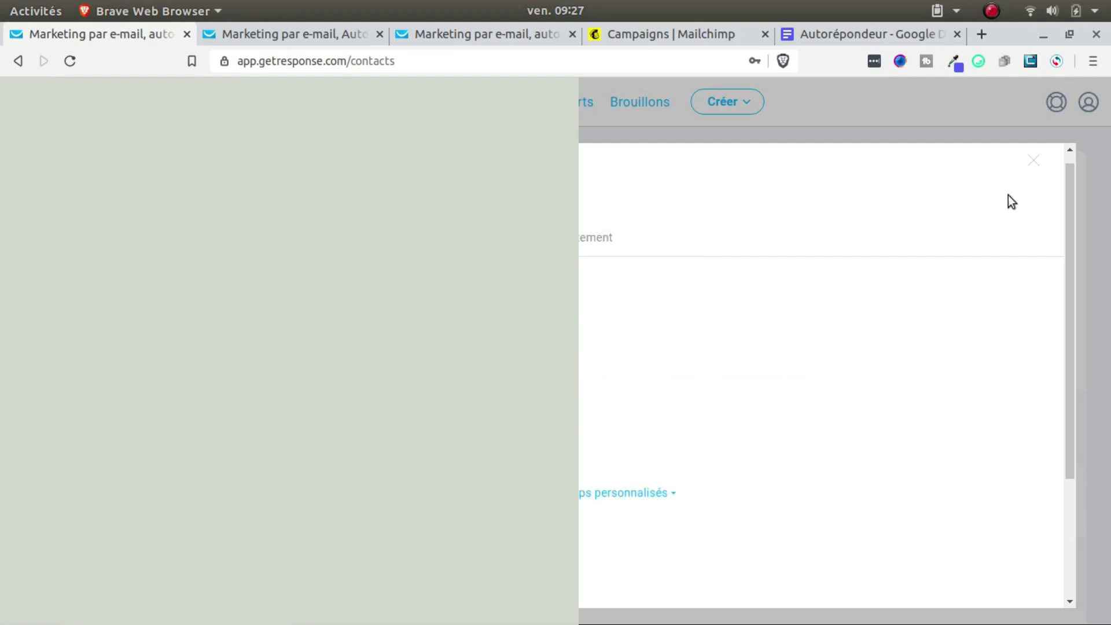
click(1037, 163)
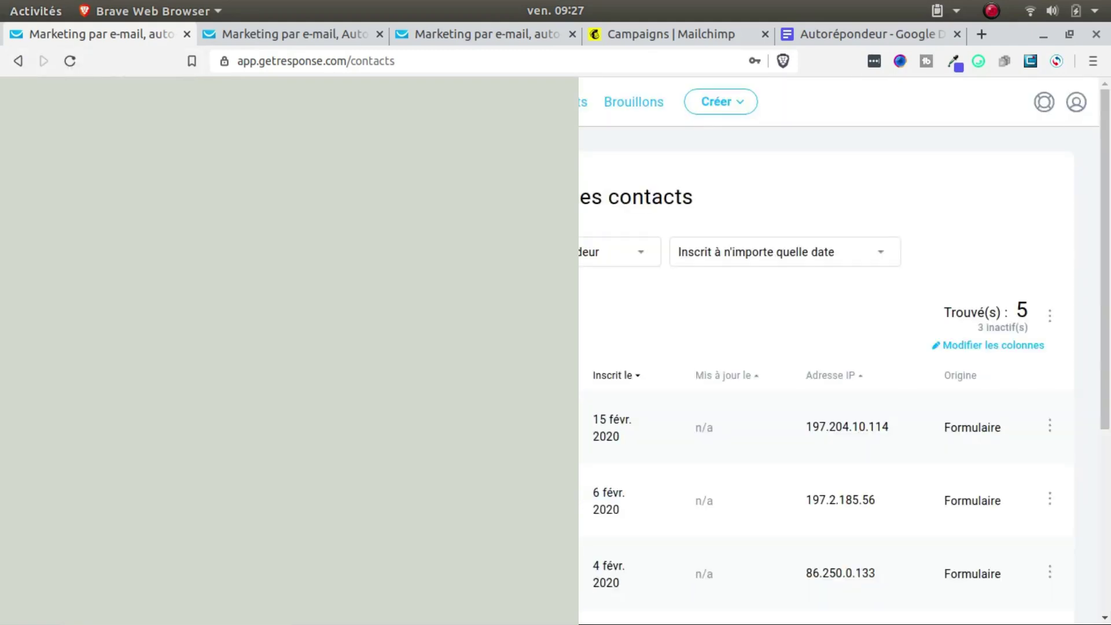
click(97, 110)
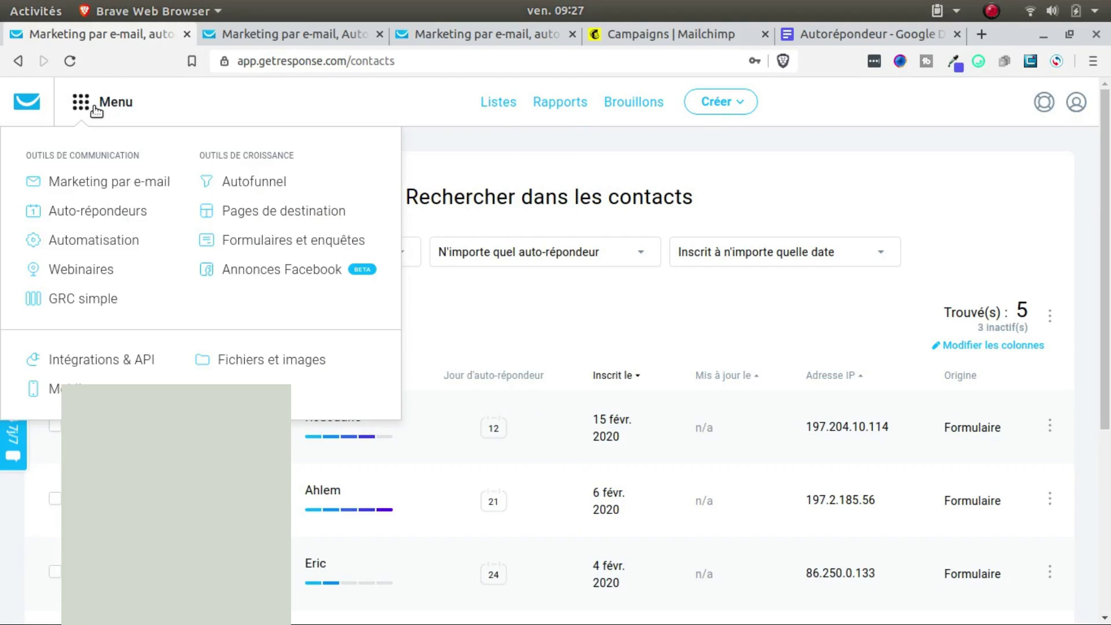
Step: Go to Menu > Marketing par e-mail and start Créez une newsletter
click(486, 151)
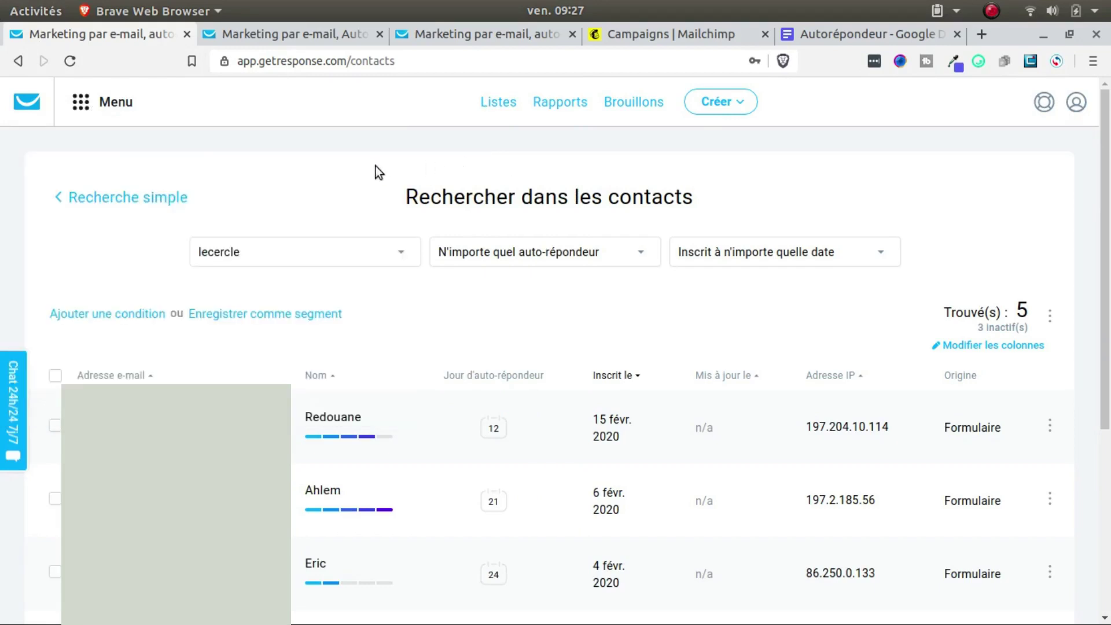
click(248, 27)
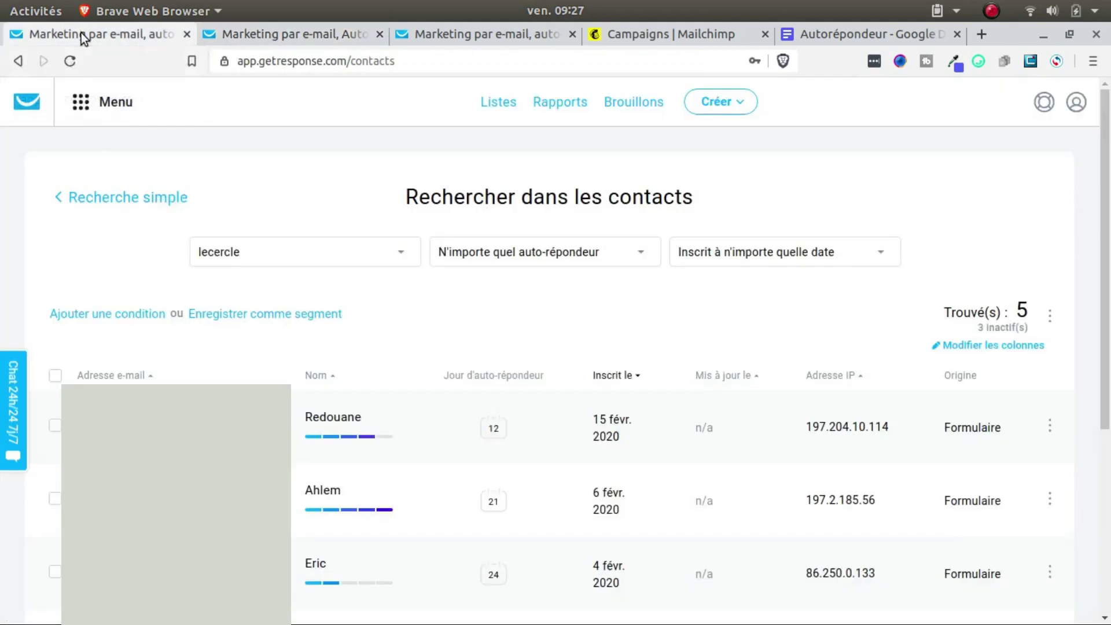
click(81, 32)
click(100, 107)
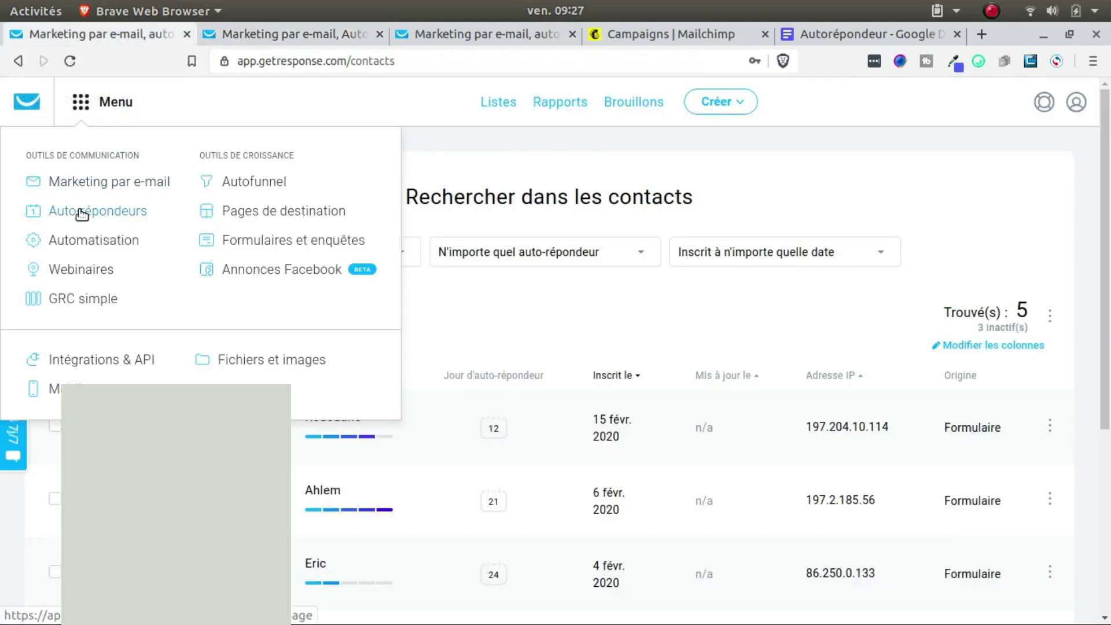
click(97, 185)
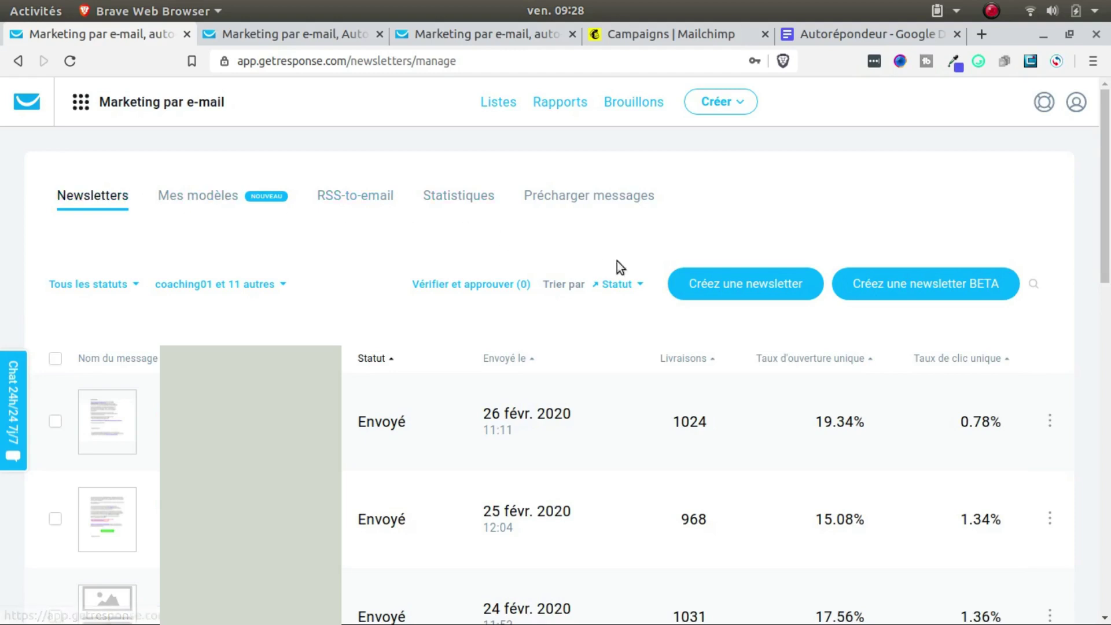
click(720, 284)
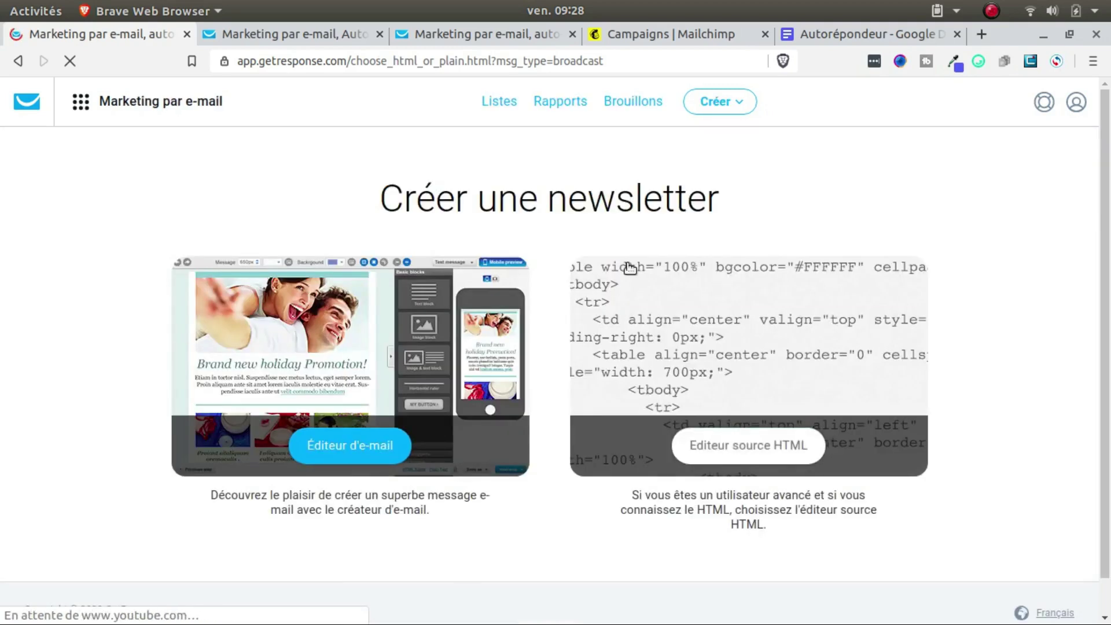
Step: Use the Éditeur d'e-mail, link the digitm list and choose the sender address
click(325, 448)
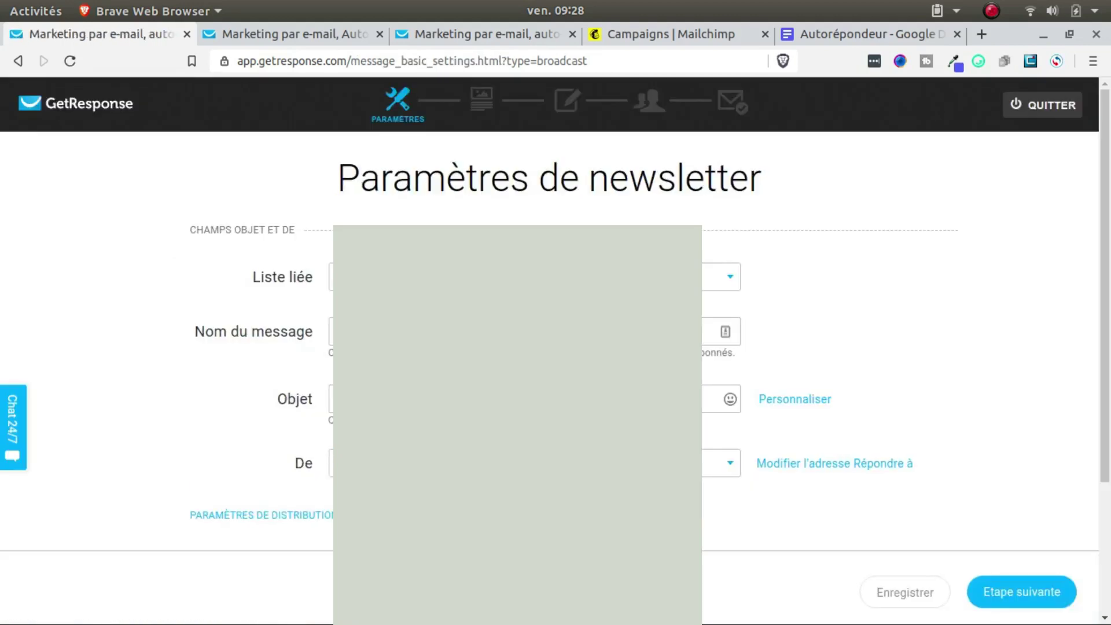
click(730, 277)
scroll(715, 405, down, 10)
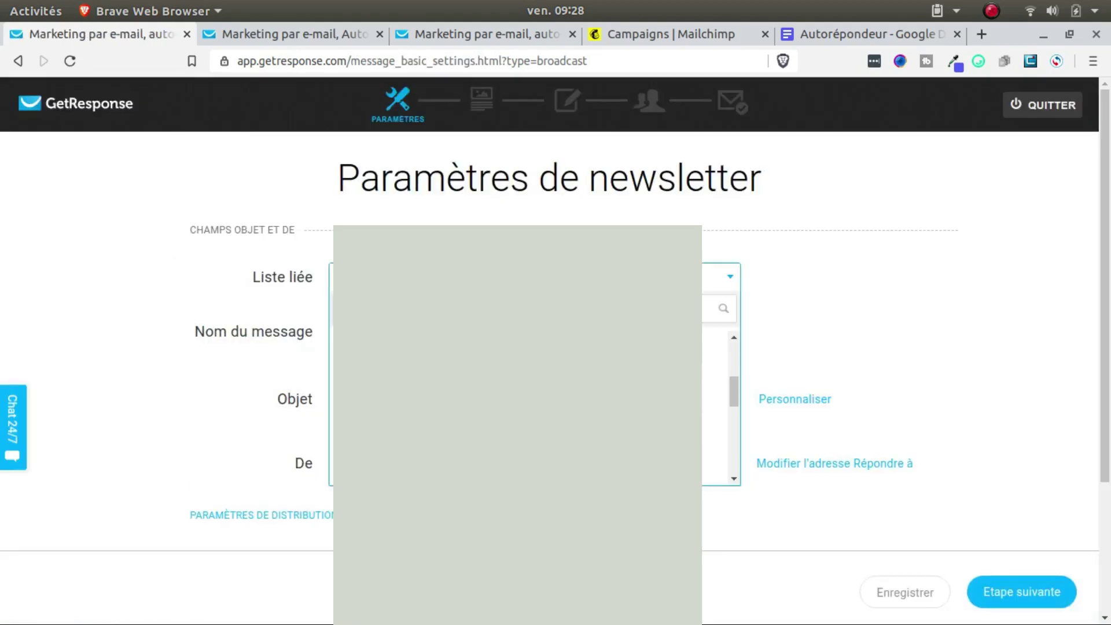
click(715, 405)
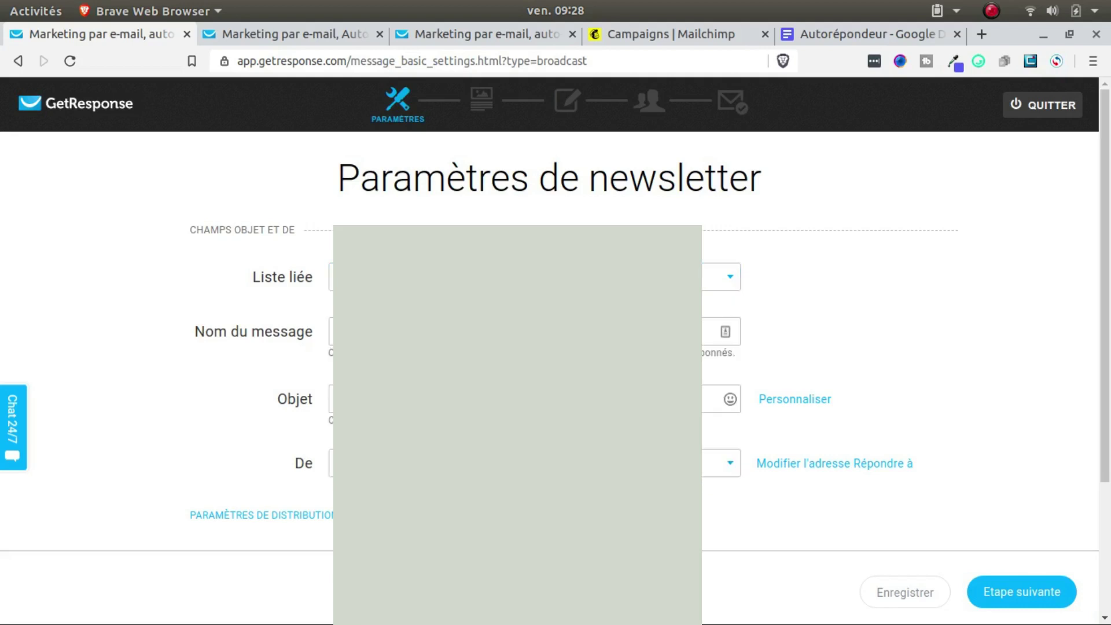
click(712, 332)
click(715, 463)
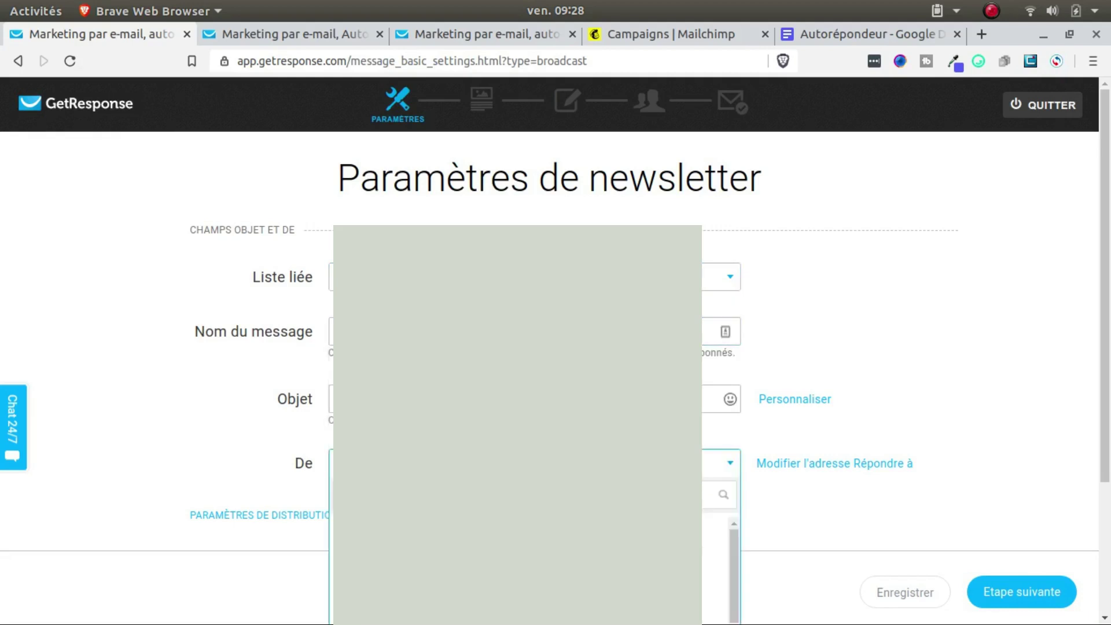
scroll(718, 567, down, 5)
click(712, 577)
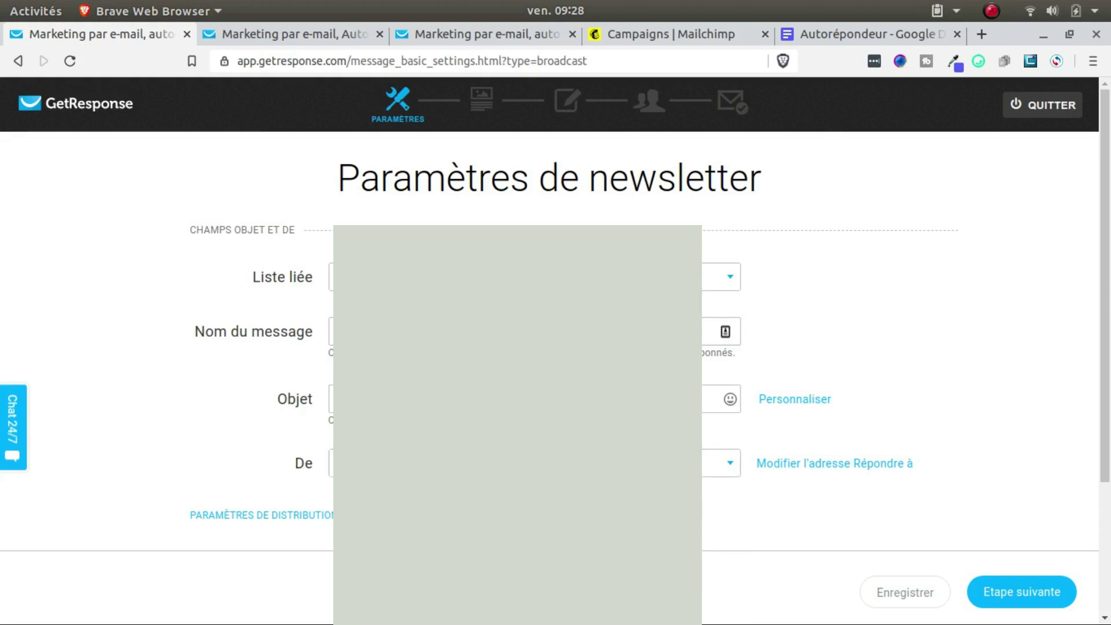
Step: Name the message 'msg de bienvenue' and paste the same text into the Objet subject
click(726, 332)
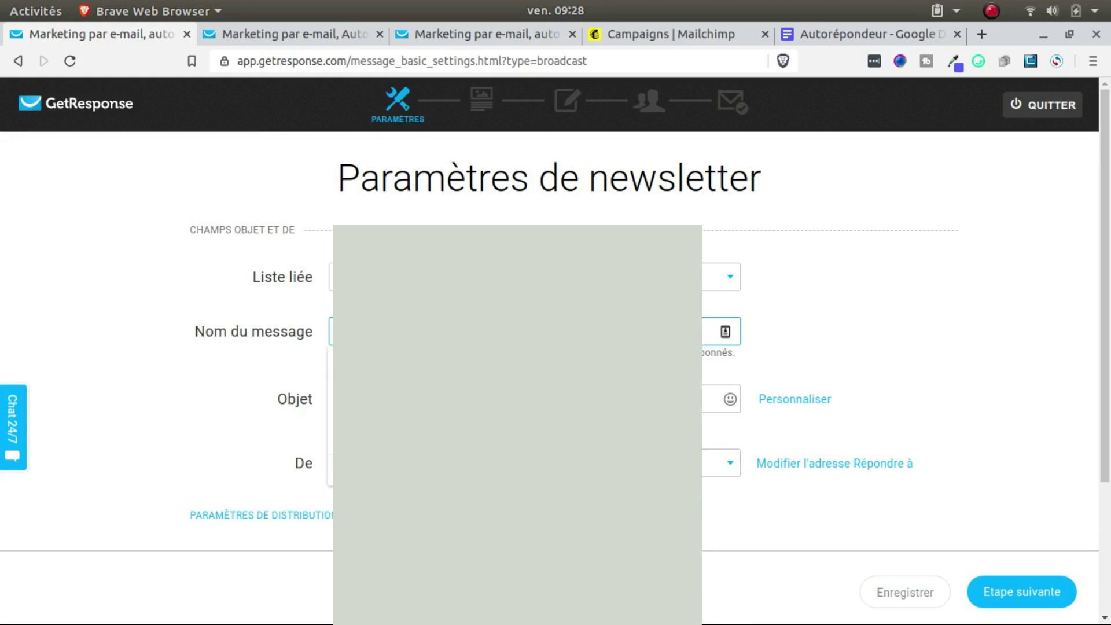
text(t)
text(e)
text(g de bienv)
text(enue)
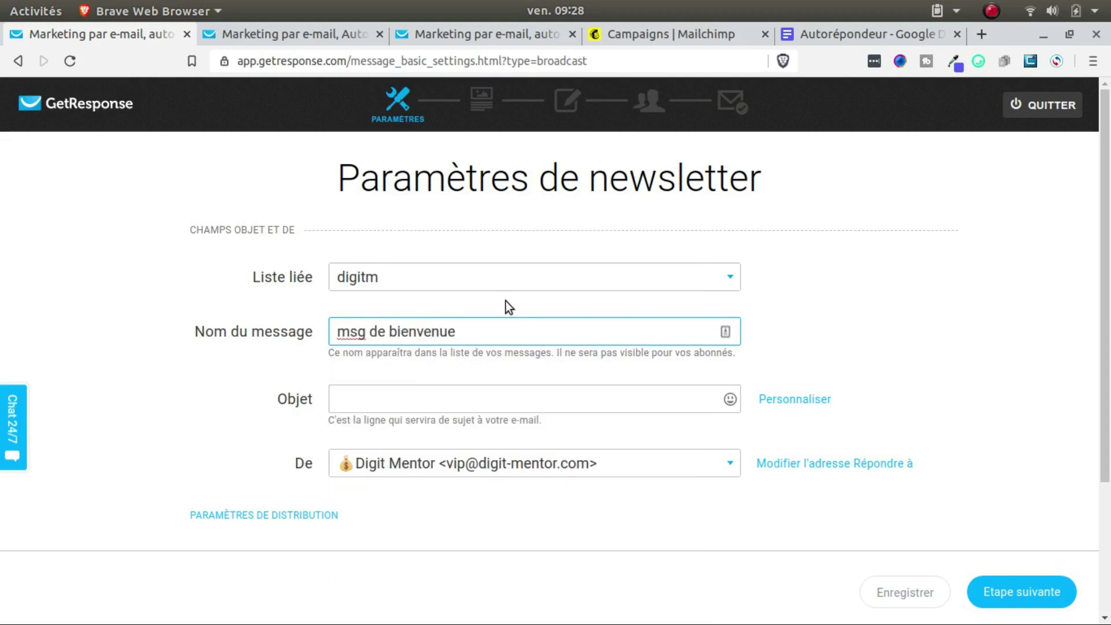
key(ctrl+a)
key(ctrl+c)
key(Tab)
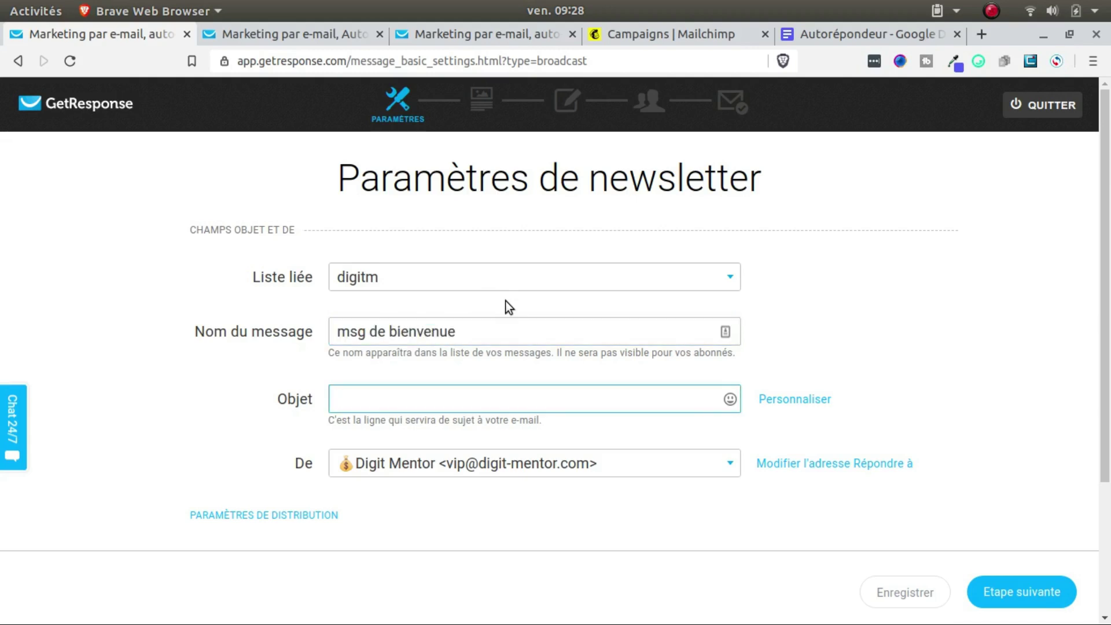
key(ctrl+v)
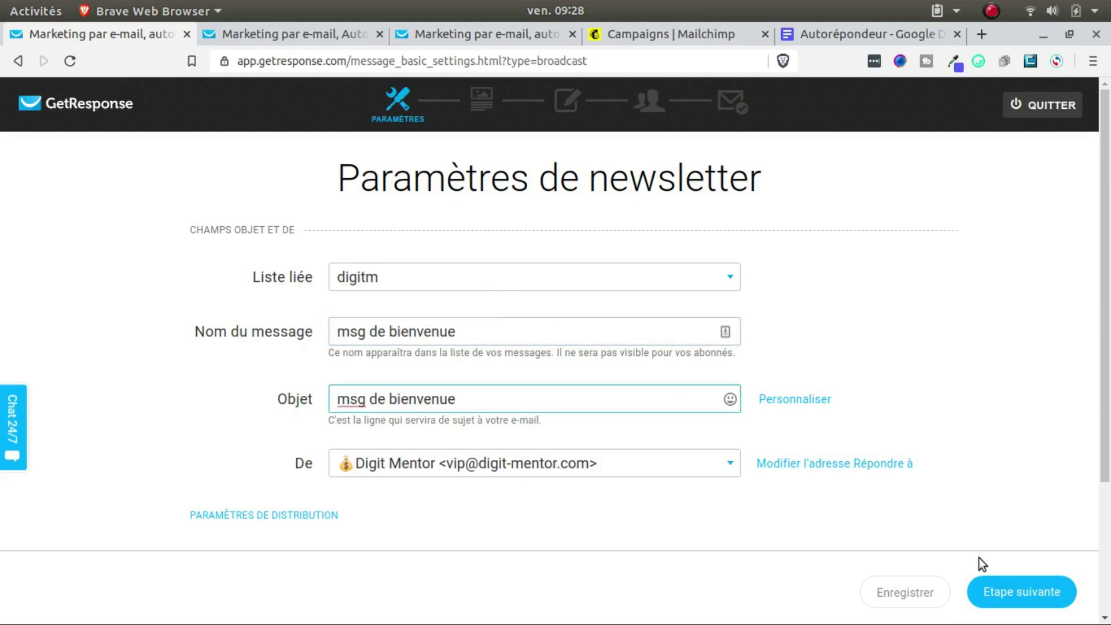
Step: Go to the template step and use the blank 1 colonne-3 layout from Partir de zéro
click(1008, 587)
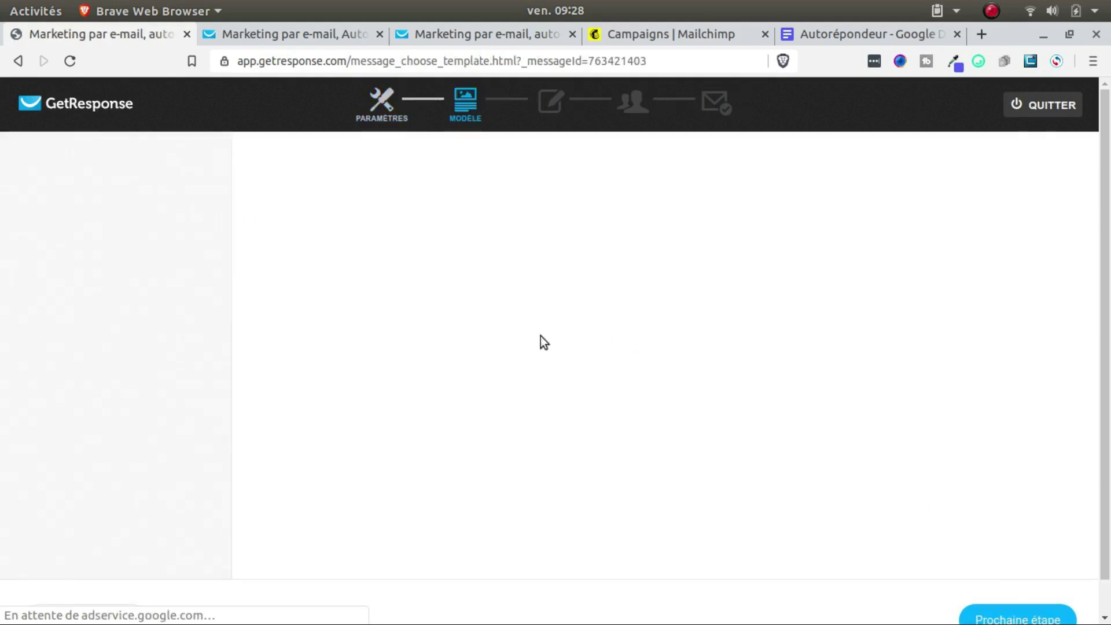
scroll(524, 366, down, 4)
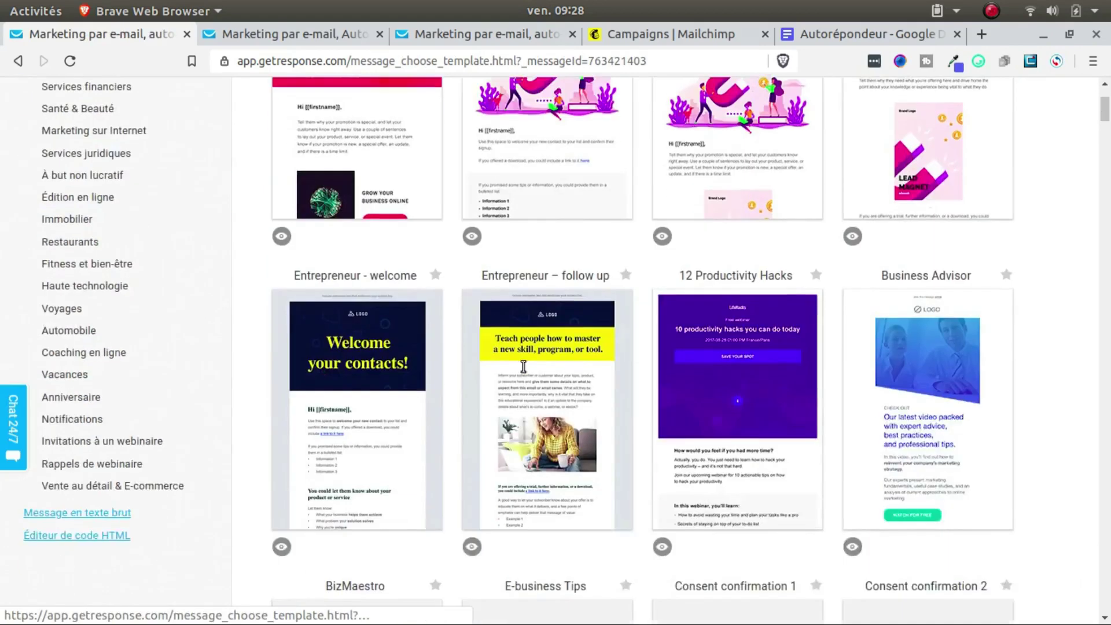
scroll(525, 370, down, 5)
scroll(533, 348, up, 9)
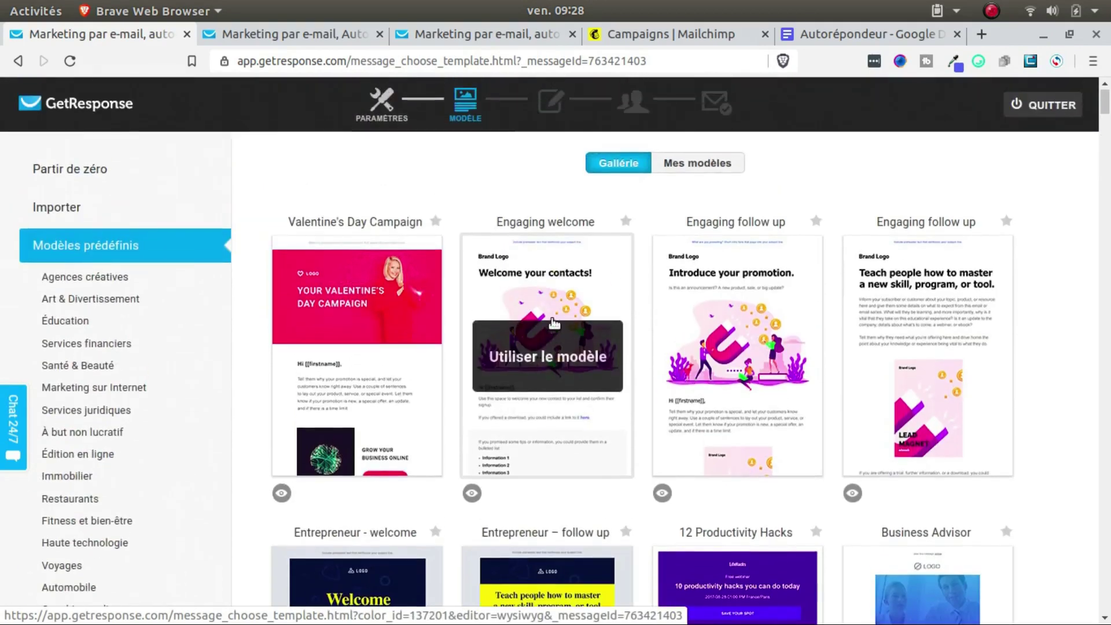
click(72, 169)
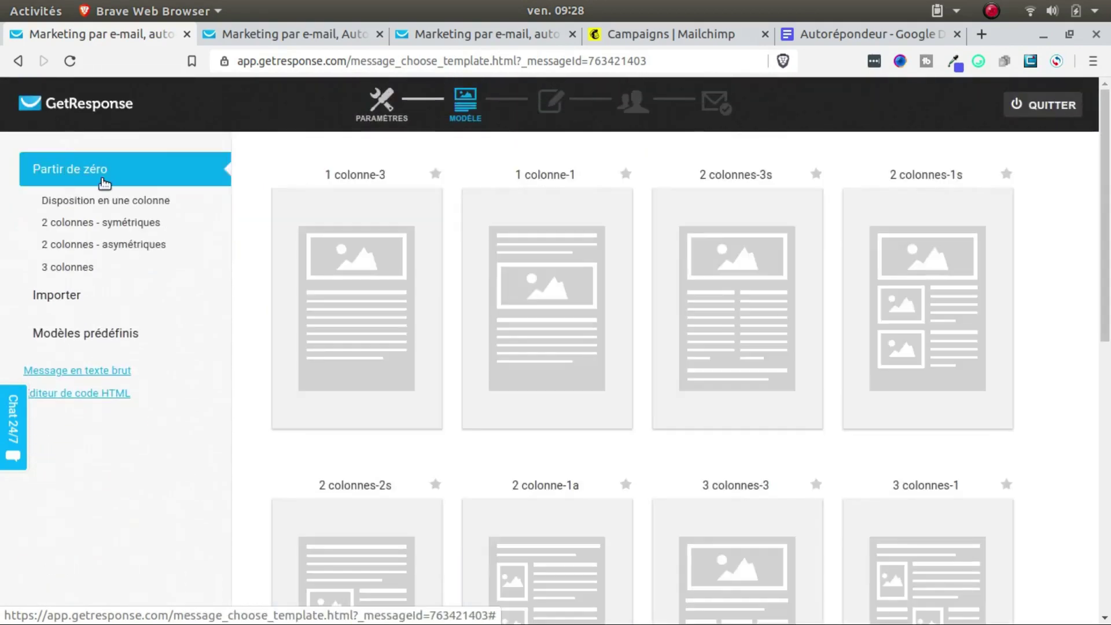
click(347, 323)
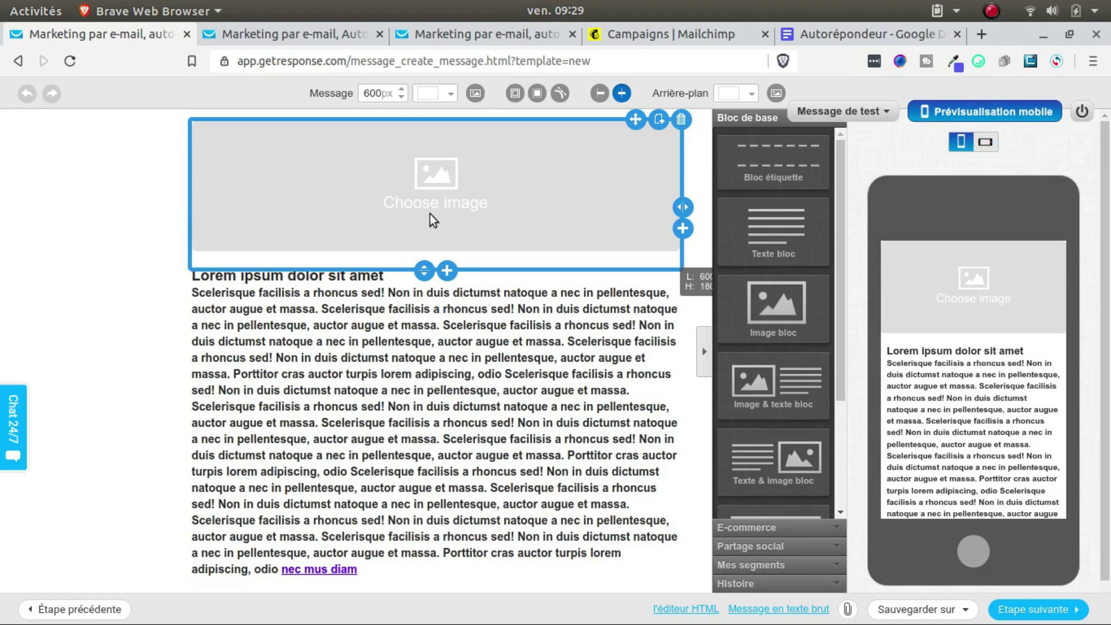
Step: Replace the placeholder body paragraph with 'Bonjour' and arrange the blank lines around it
click(433, 319)
double_click(431, 319)
triple_click(432, 317)
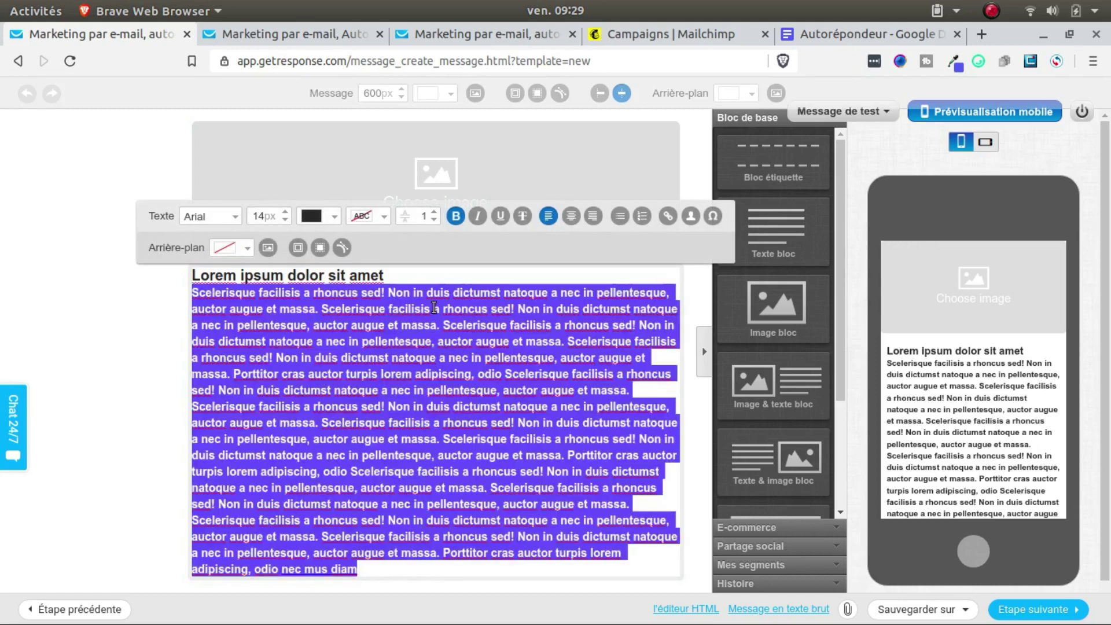
text(Bonjour)
key(Return)
key(Return)
key(Return)
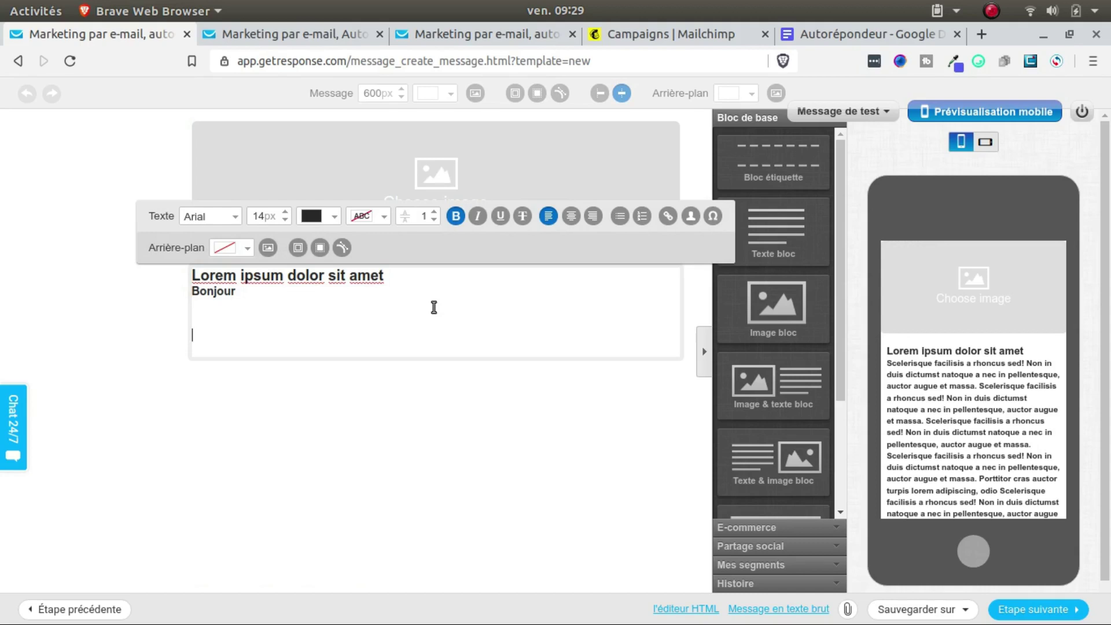
key(Up)
key(Up)
key(Up)
key(Return)
key(Down)
key(Down)
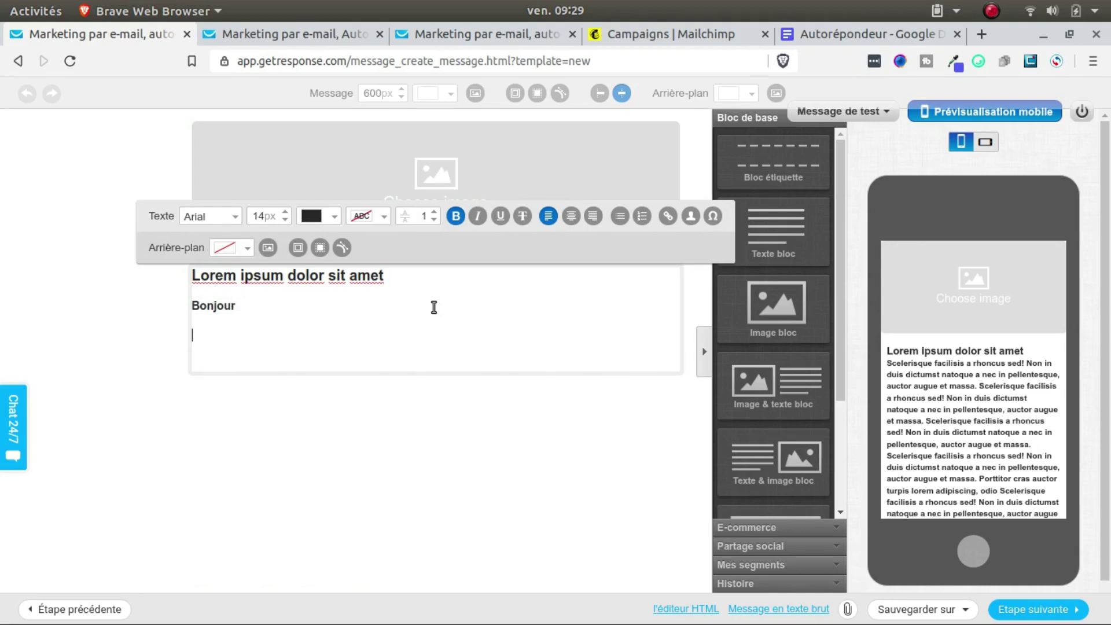
Step: Add 'Comment ca va' followed by the [[name]] contact field, then a 'textxt' line below
text(Comment ca va)
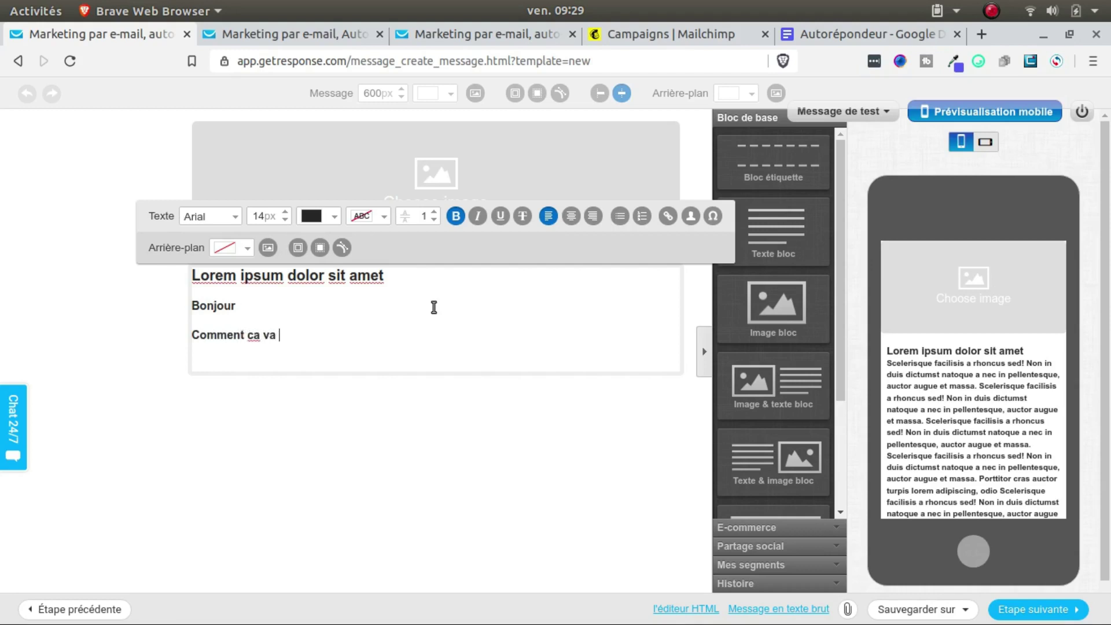
click(691, 218)
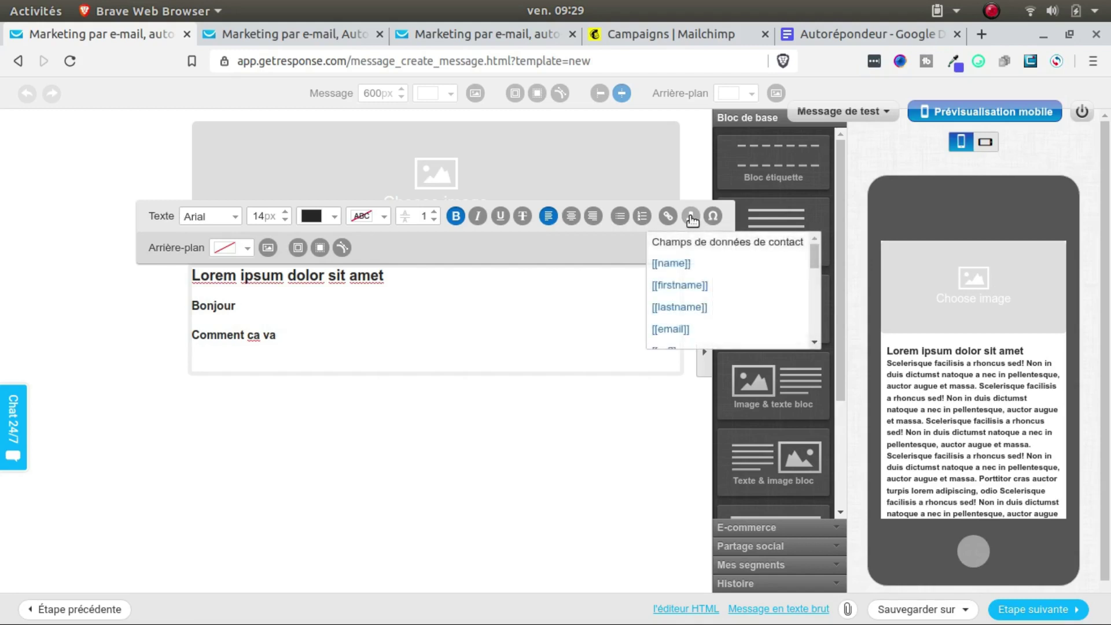
click(672, 264)
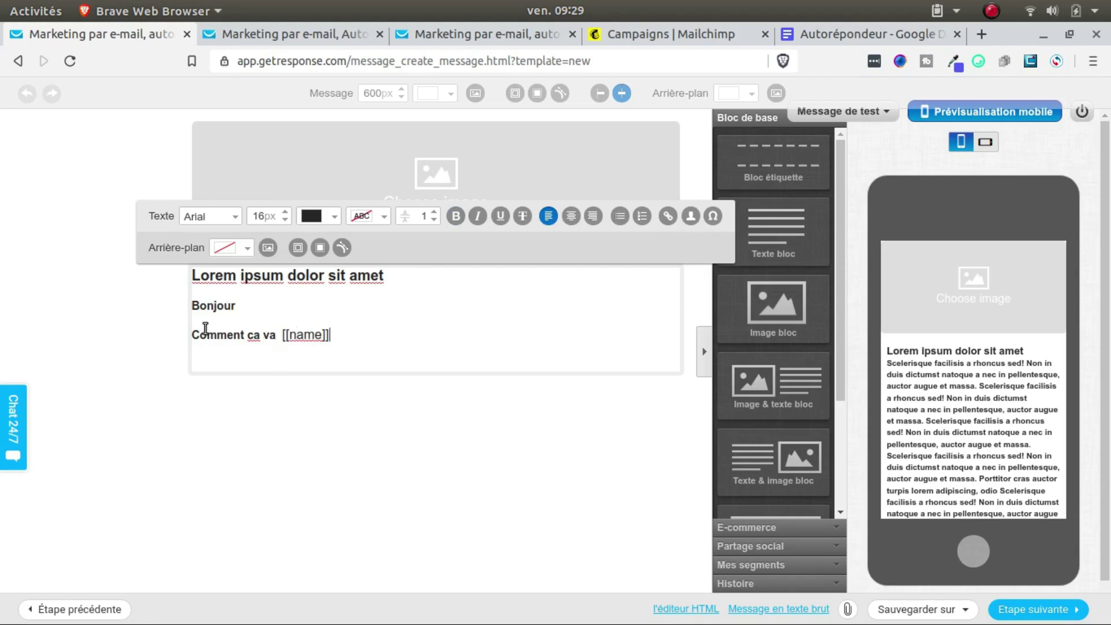
key(Return)
text(textxte)
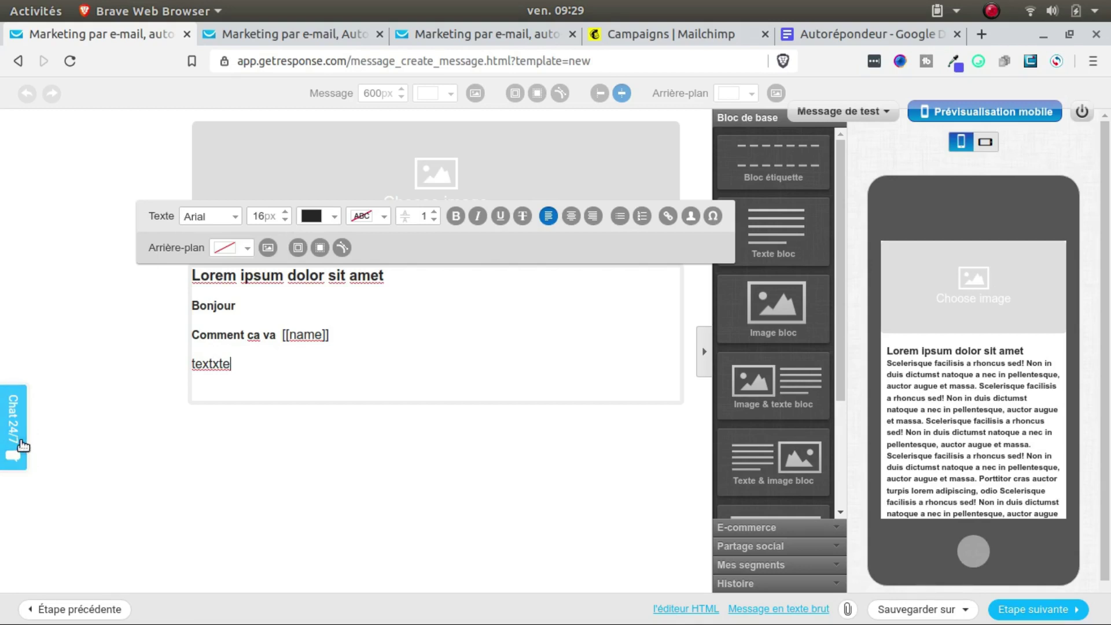
Step: Open and minimise the support chat, then continue to the next newsletter step
click(22, 445)
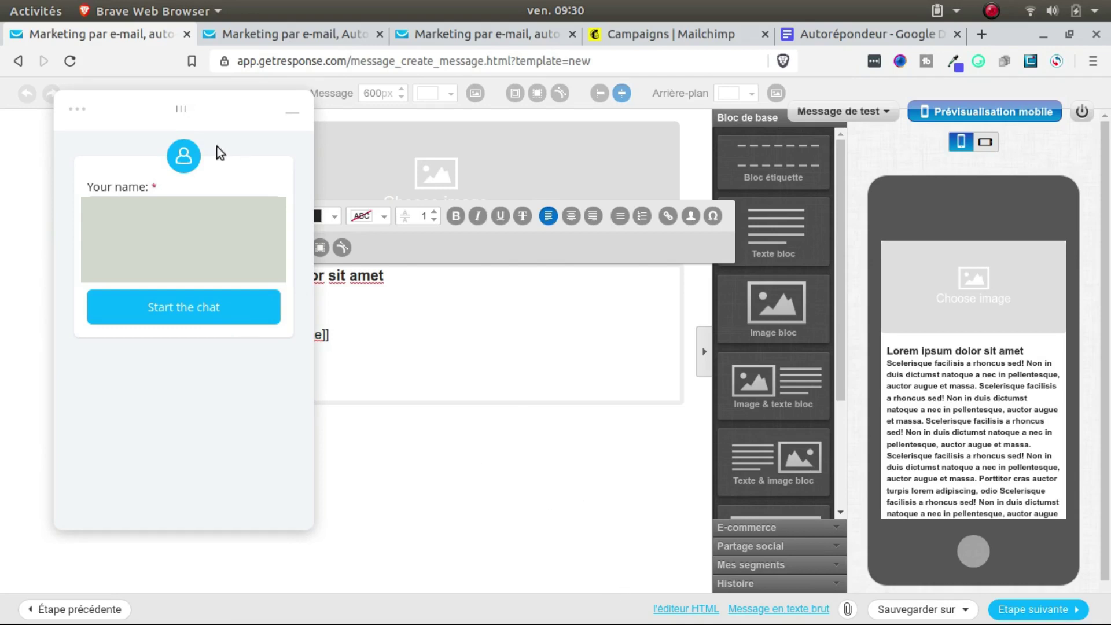
click(298, 115)
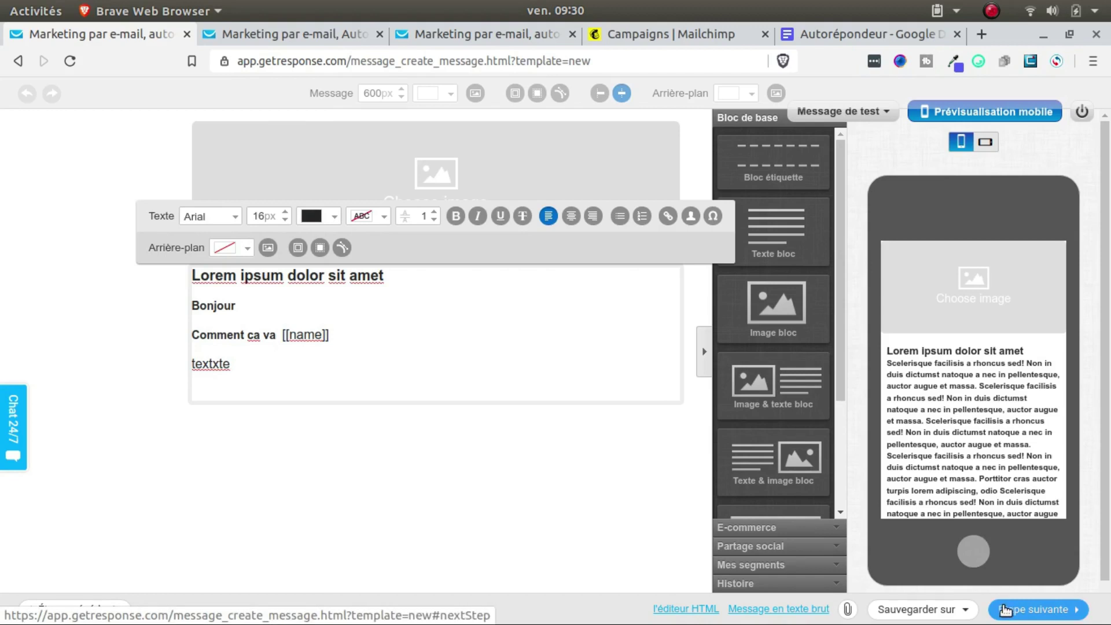
click(1006, 609)
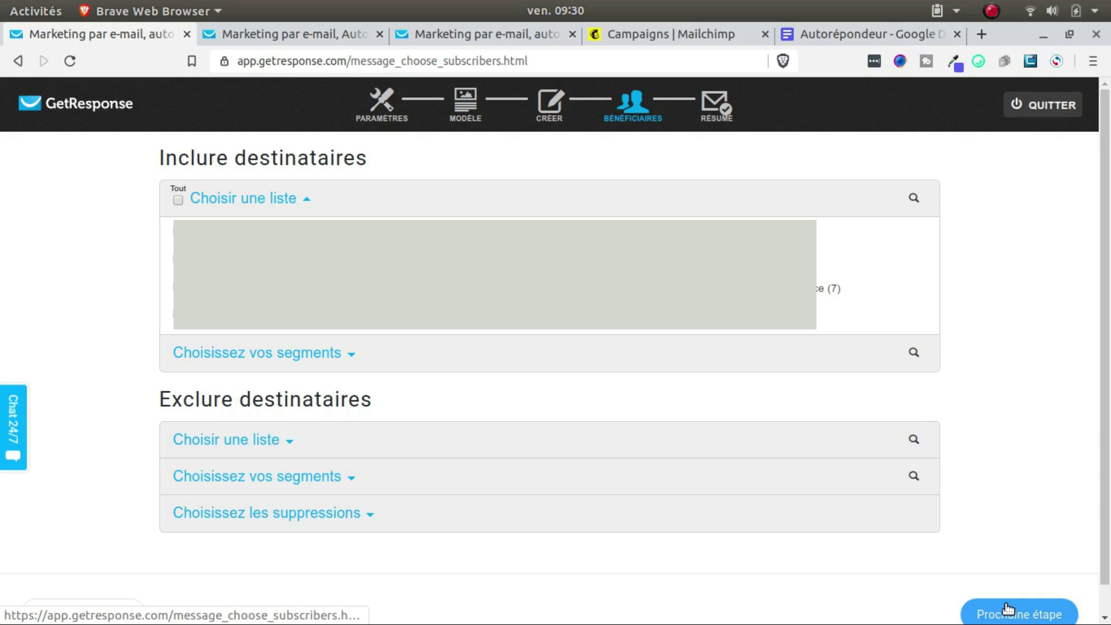
Step: Save msg de bienvenue as a Projeté draft from the summary page, then return to the automation tab
click(699, 258)
right_click(699, 258)
click(699, 258)
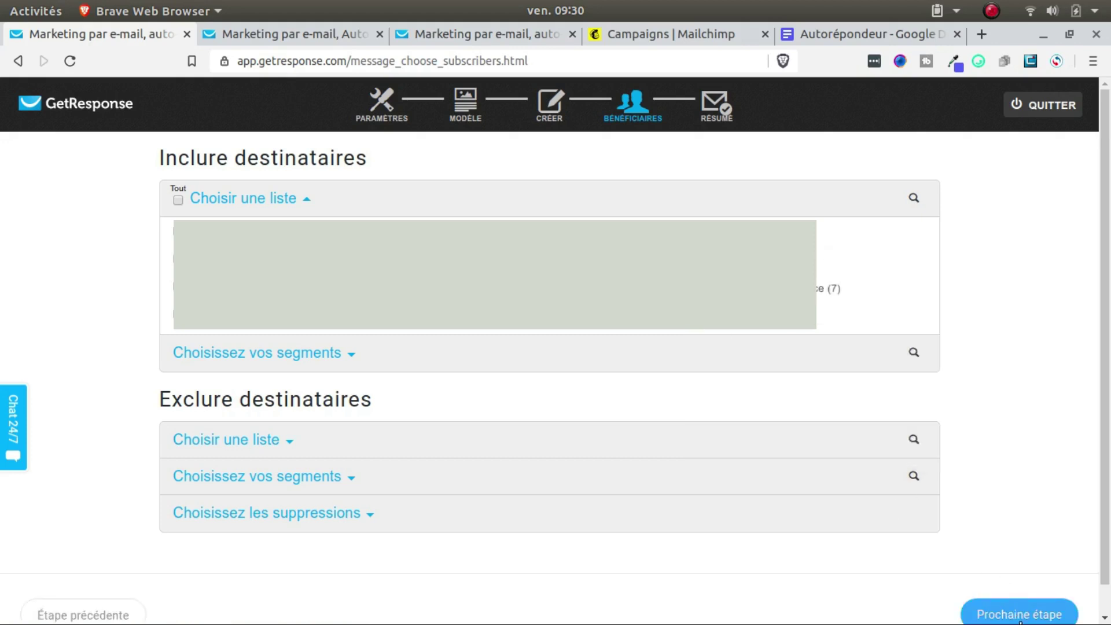
click(1020, 618)
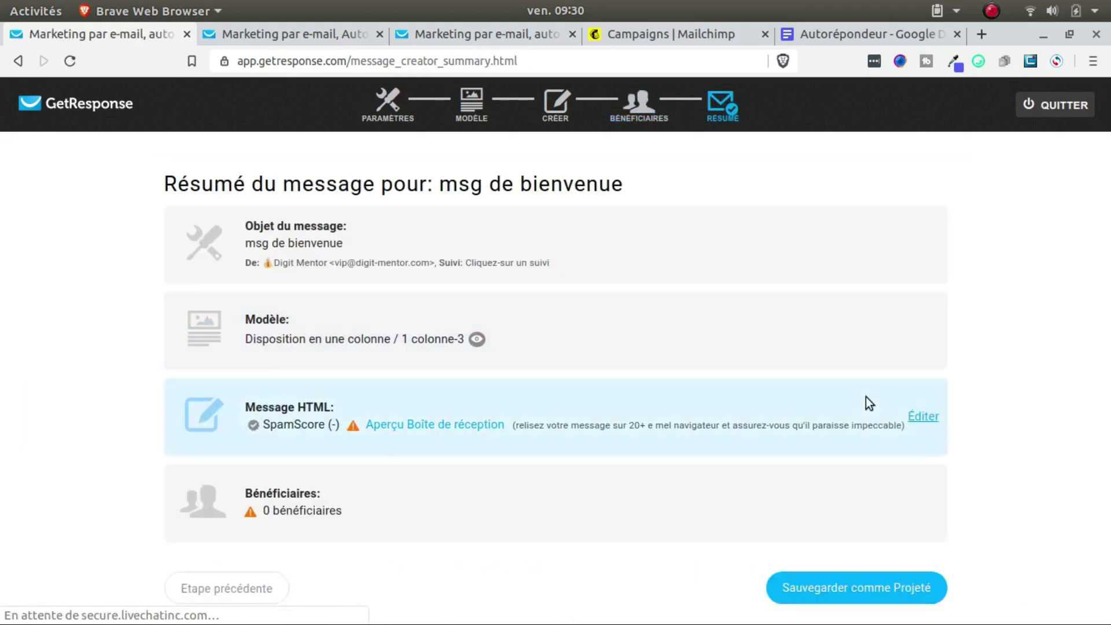
click(878, 587)
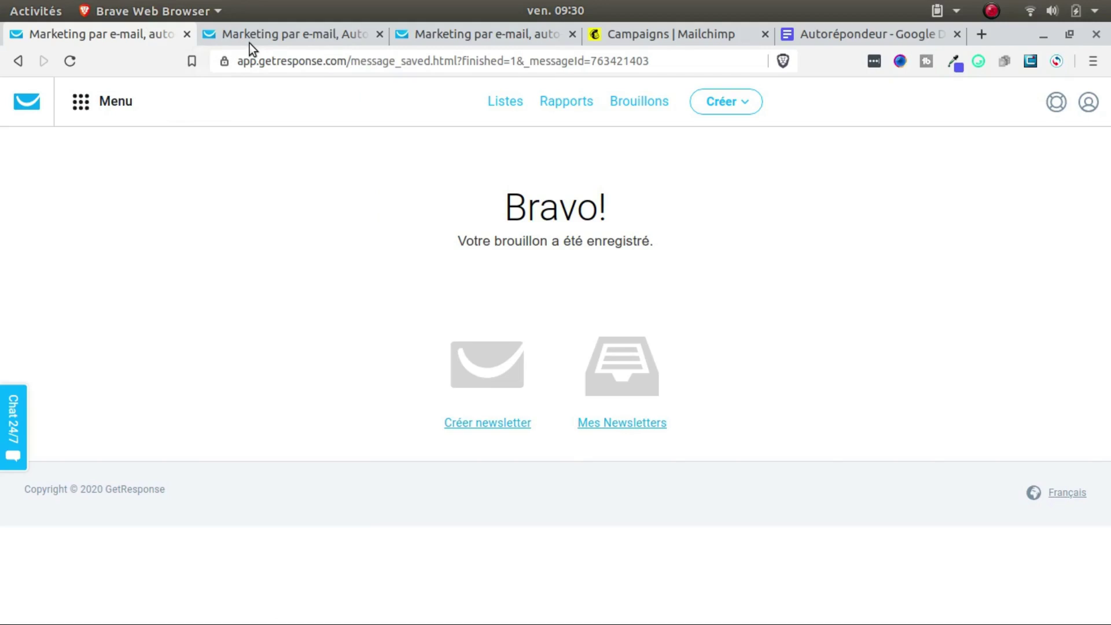
click(276, 37)
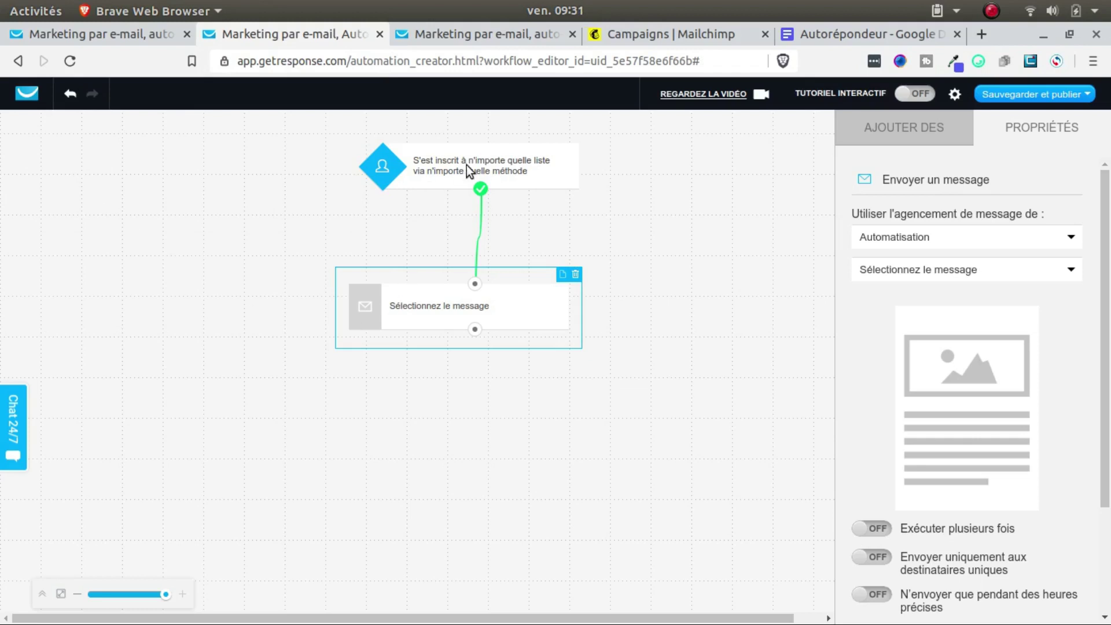
Step: Set the send-message step's source to Brouillon, pick the msg de bienvenue draft, and apply the copy
scroll(892, 285, down, 3)
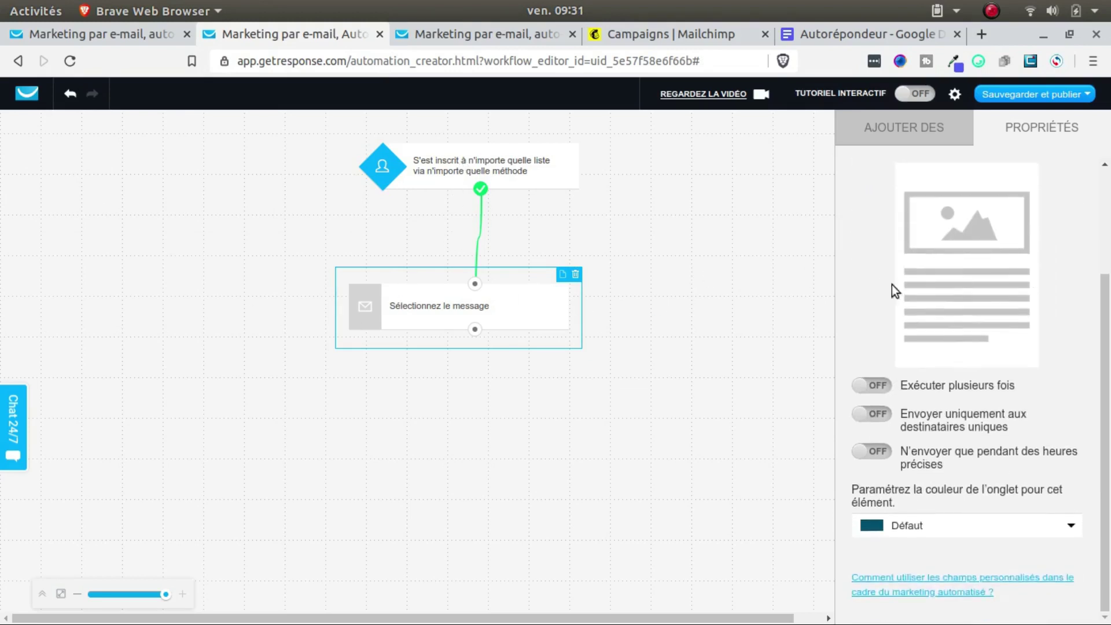
click(525, 169)
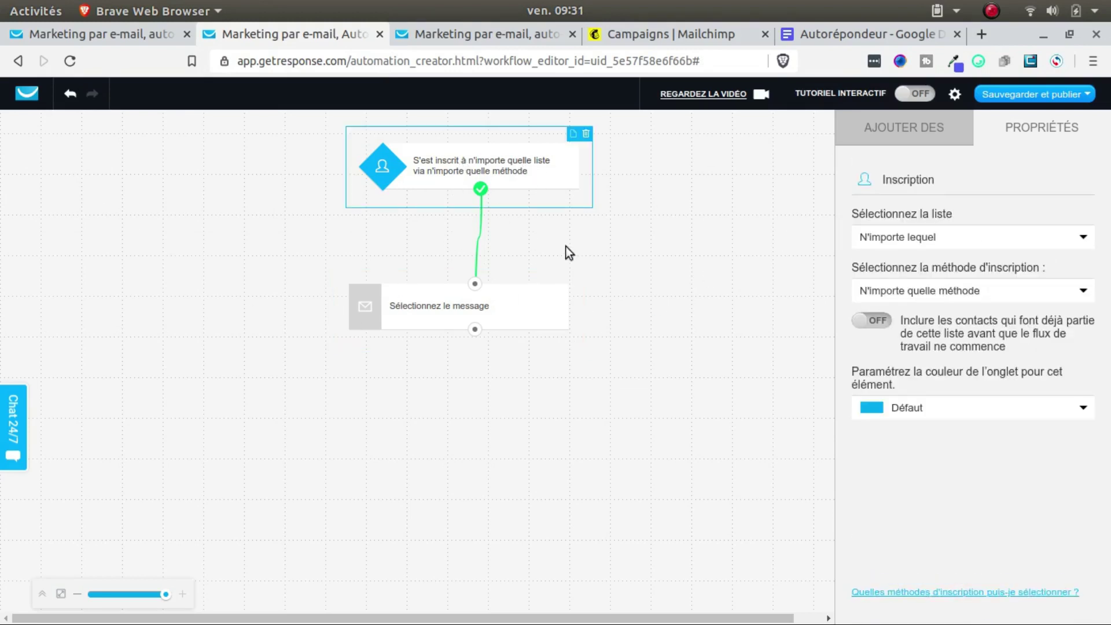
click(528, 316)
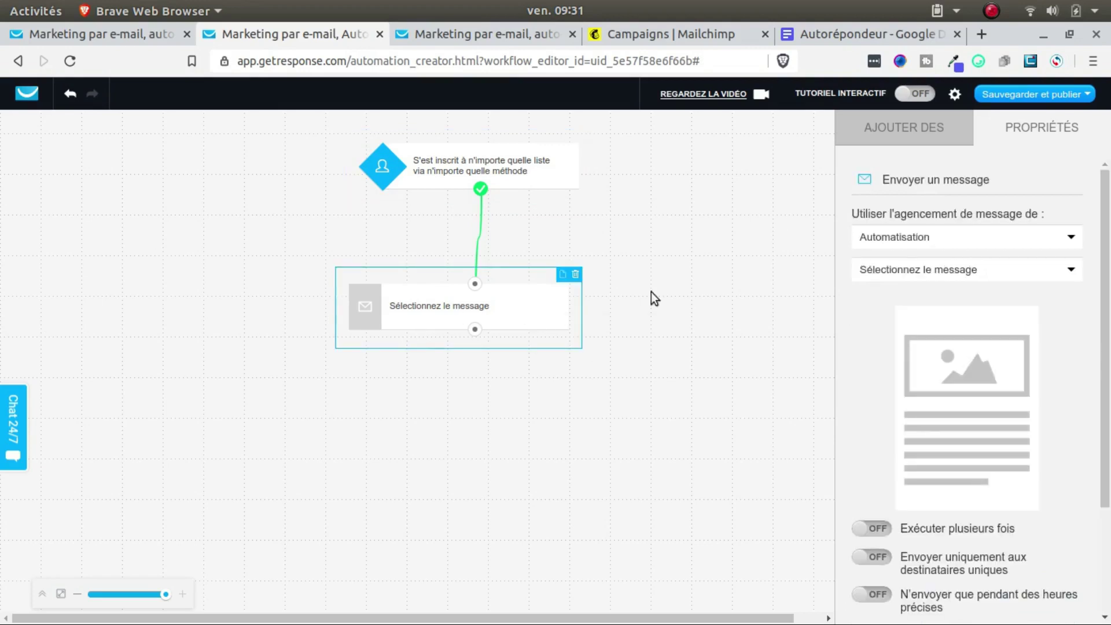
click(946, 241)
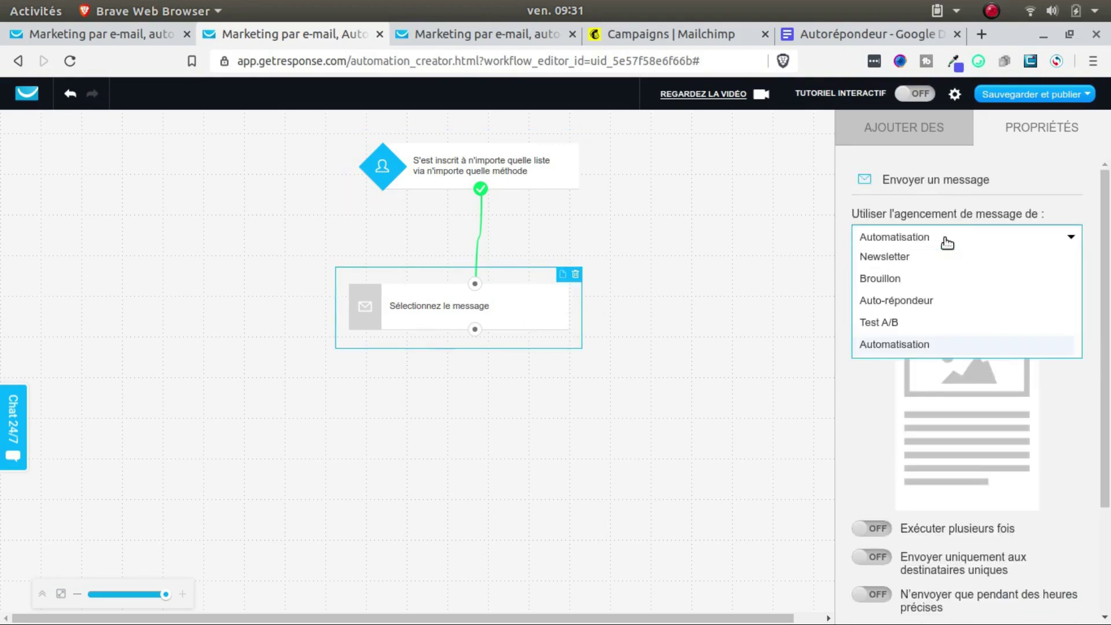
click(897, 278)
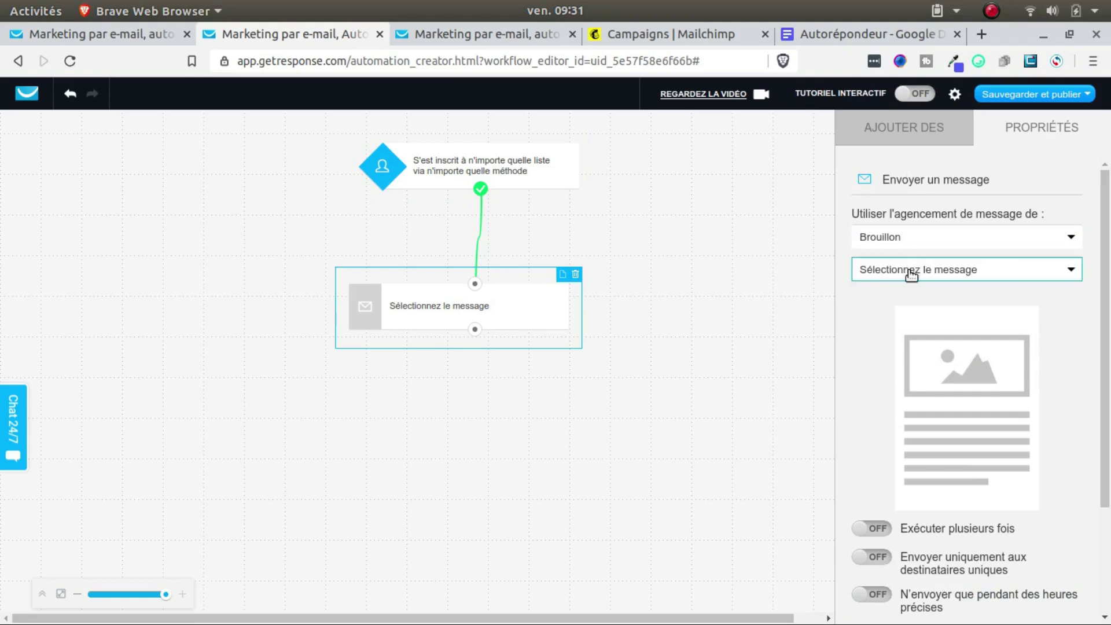
click(912, 276)
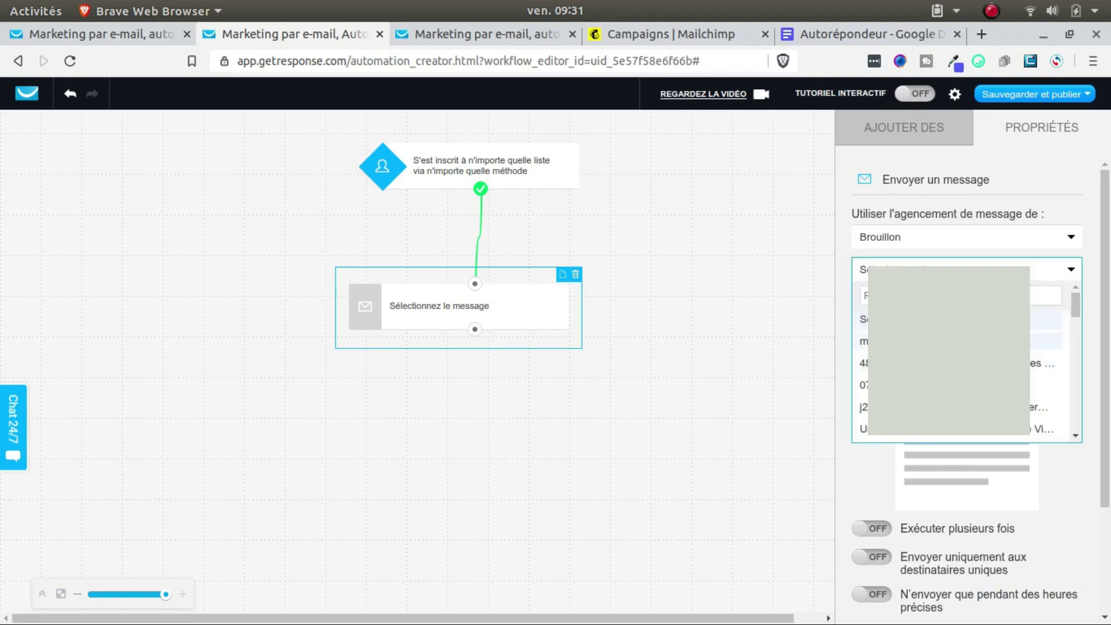
click(864, 342)
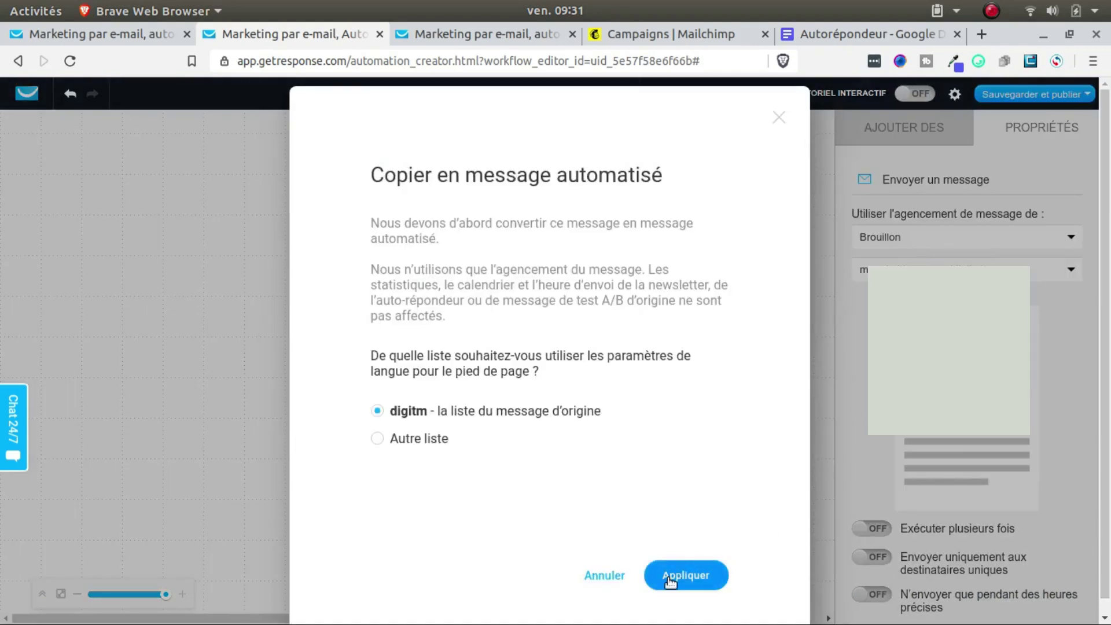
click(683, 574)
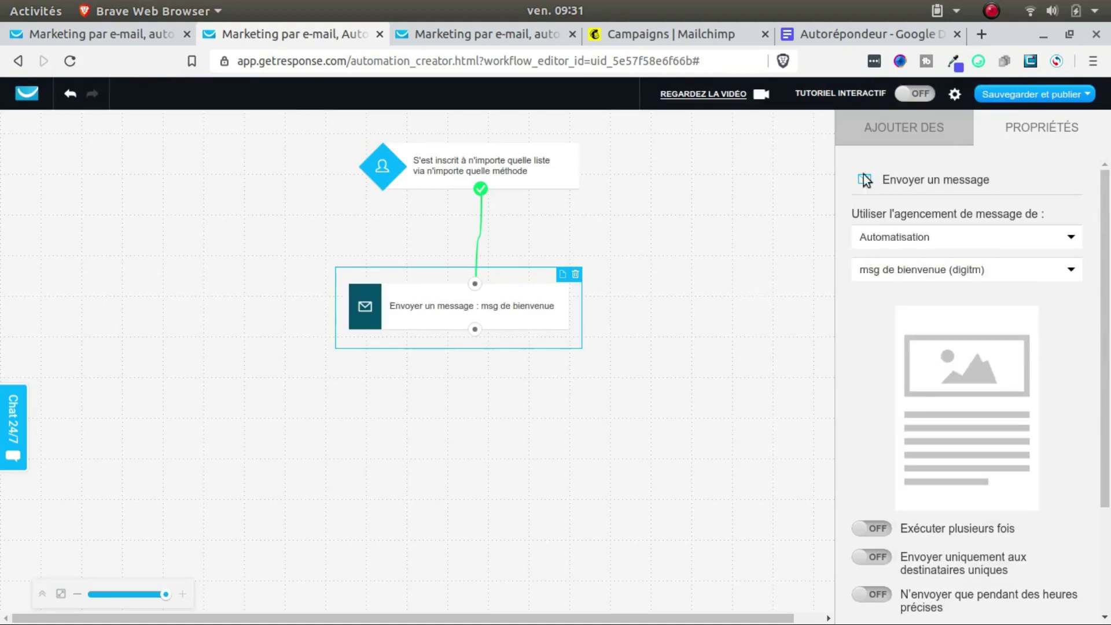
Step: Drag an Attendre wait step below the welcome message and connect the two
click(880, 128)
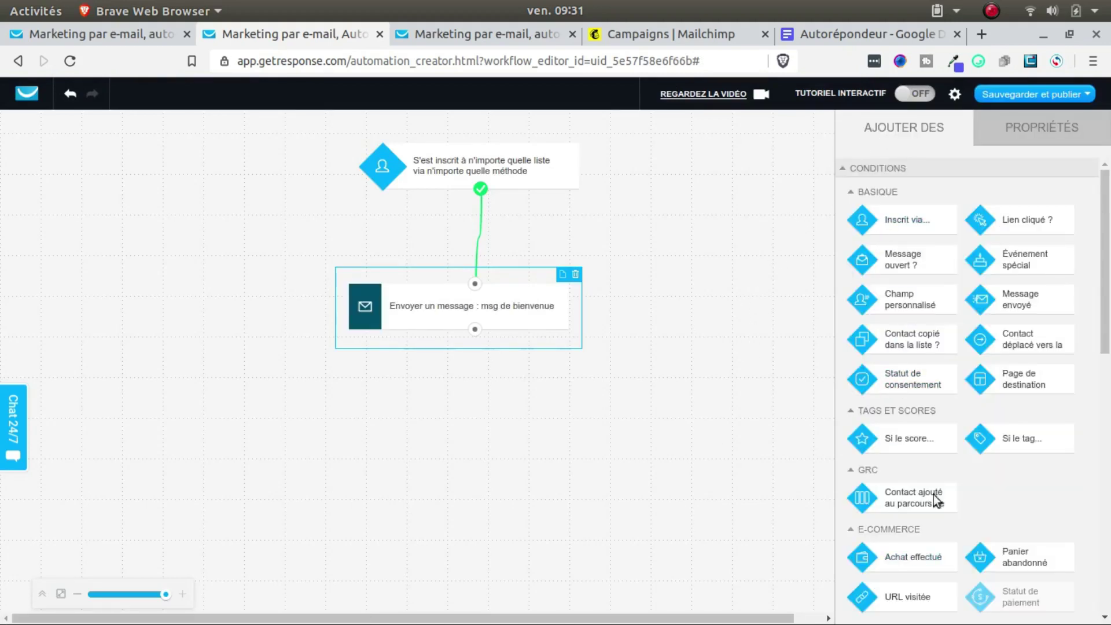
scroll(917, 309, down, 3)
scroll(916, 309, down, 2)
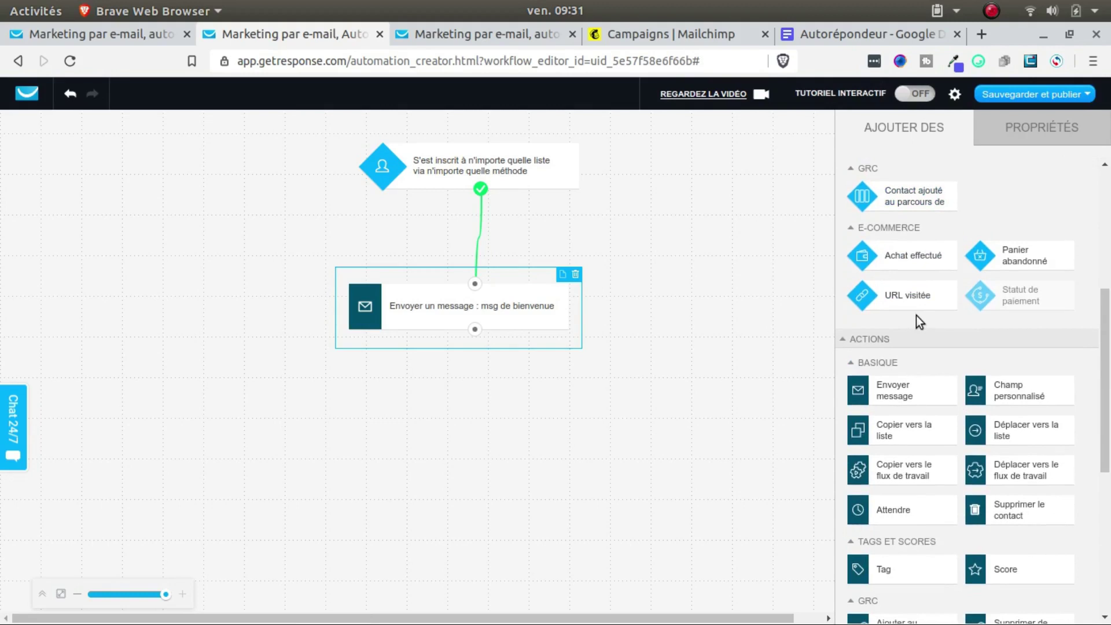
scroll(919, 311, up, 2)
scroll(918, 316, down, 5)
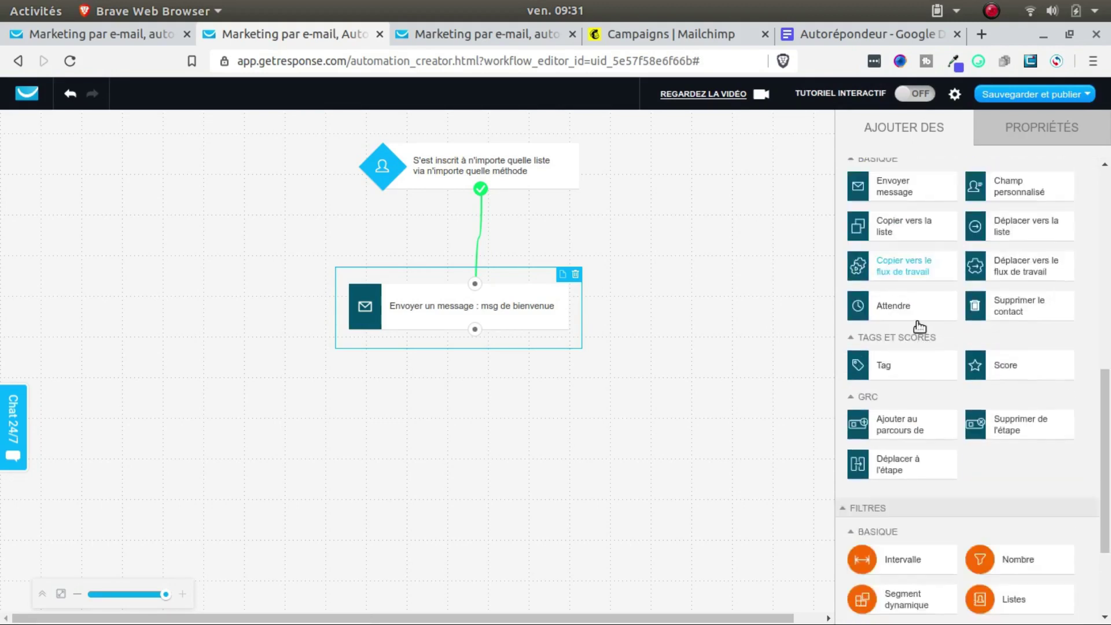
scroll(921, 324, up, 1)
scroll(920, 327, up, 8)
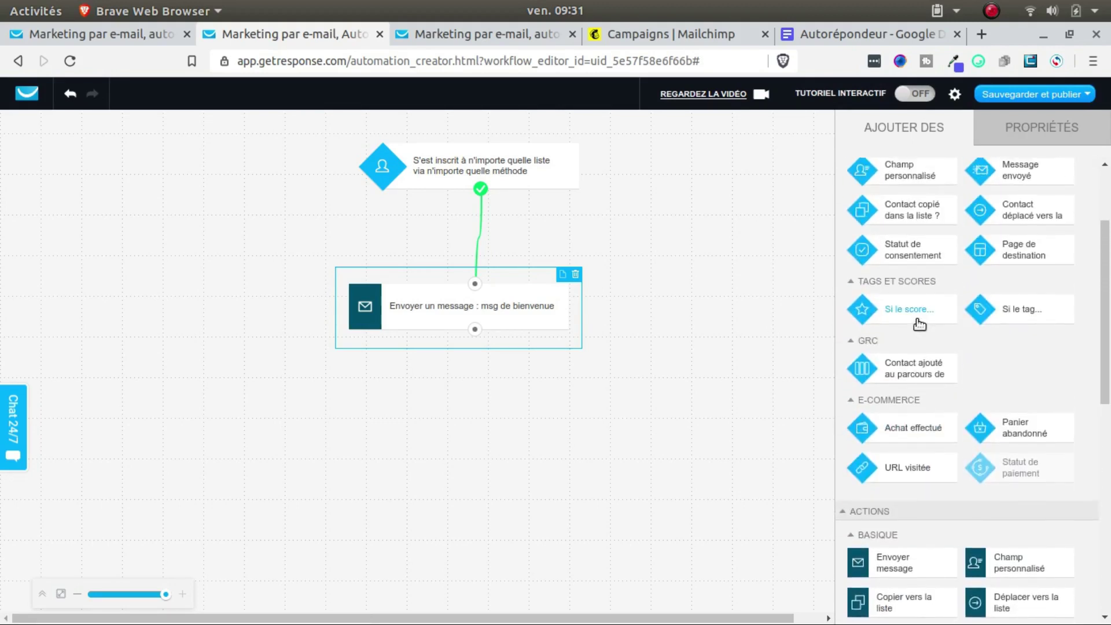
scroll(915, 322, down, 3)
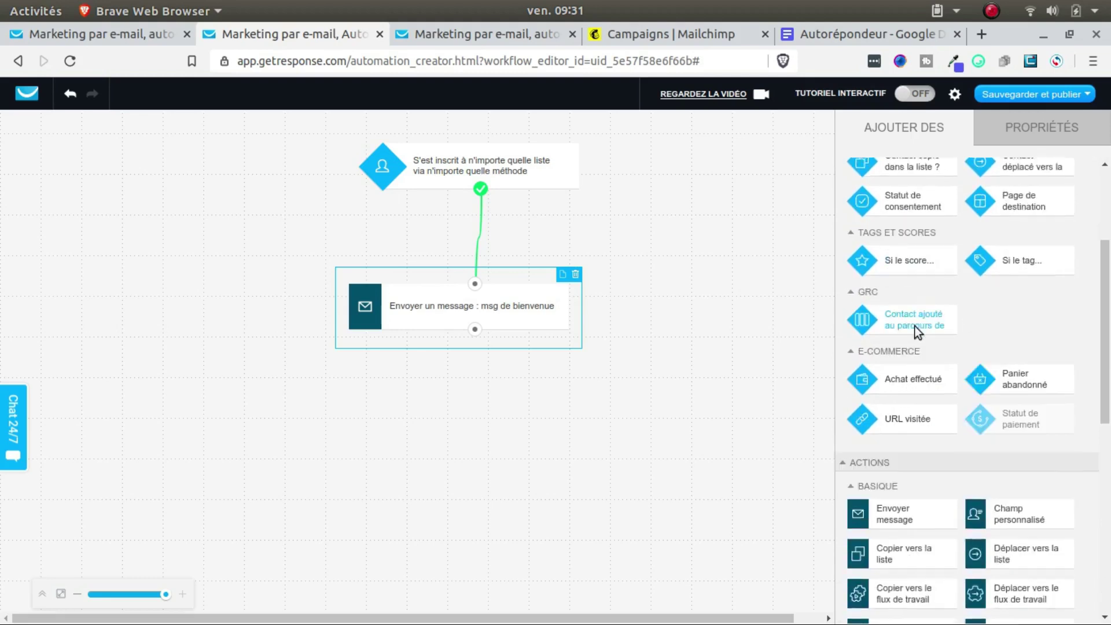
scroll(947, 412, down, 6)
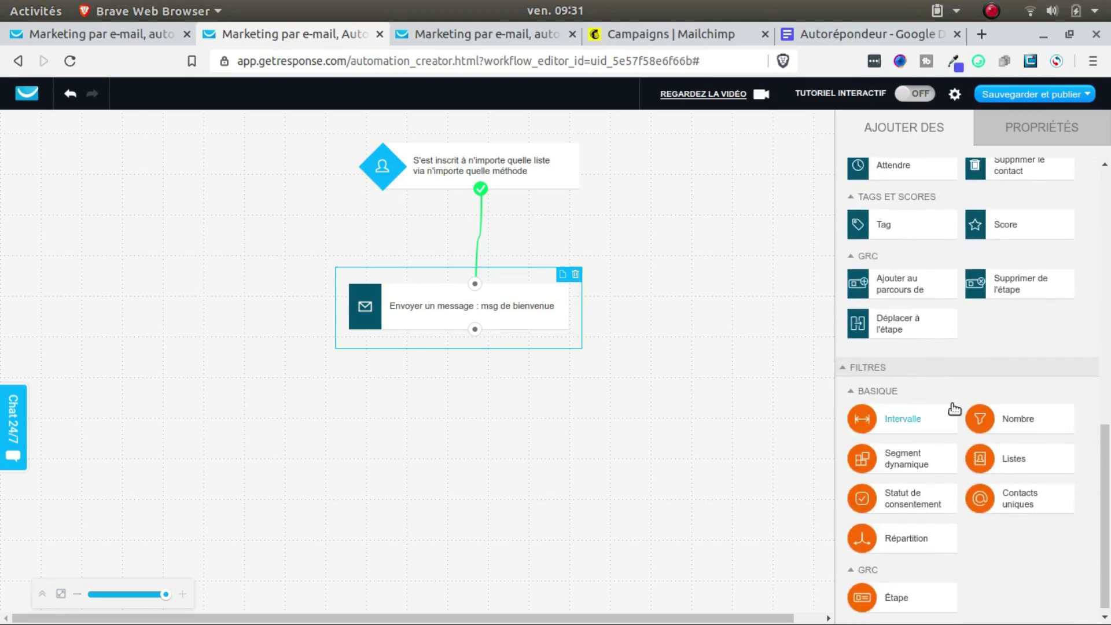
scroll(950, 405, up, 3)
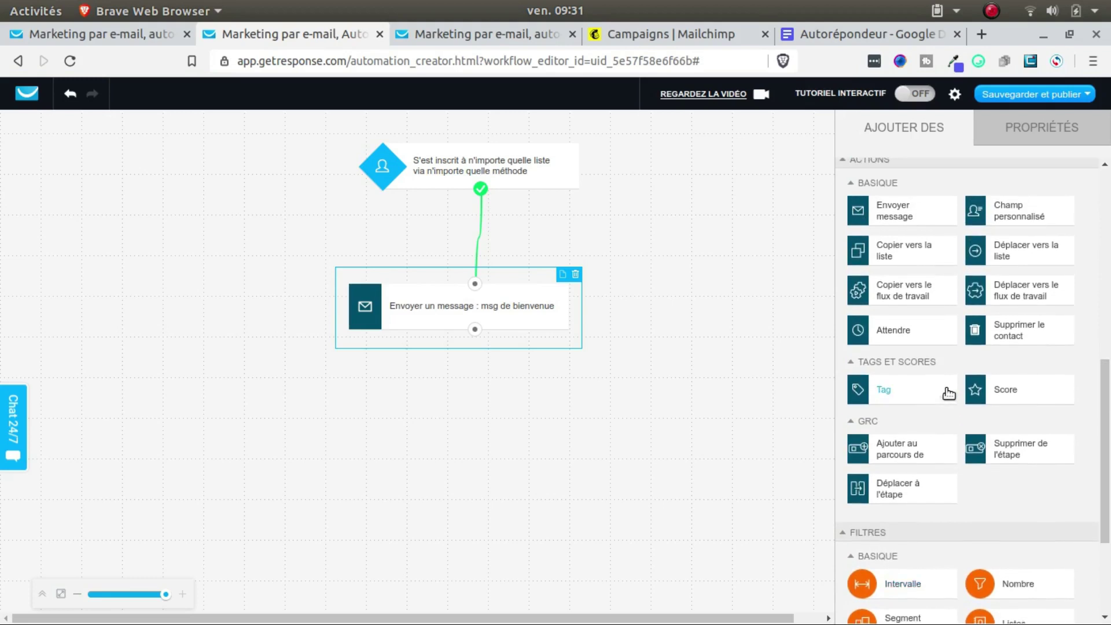
drag(913, 335, 442, 482)
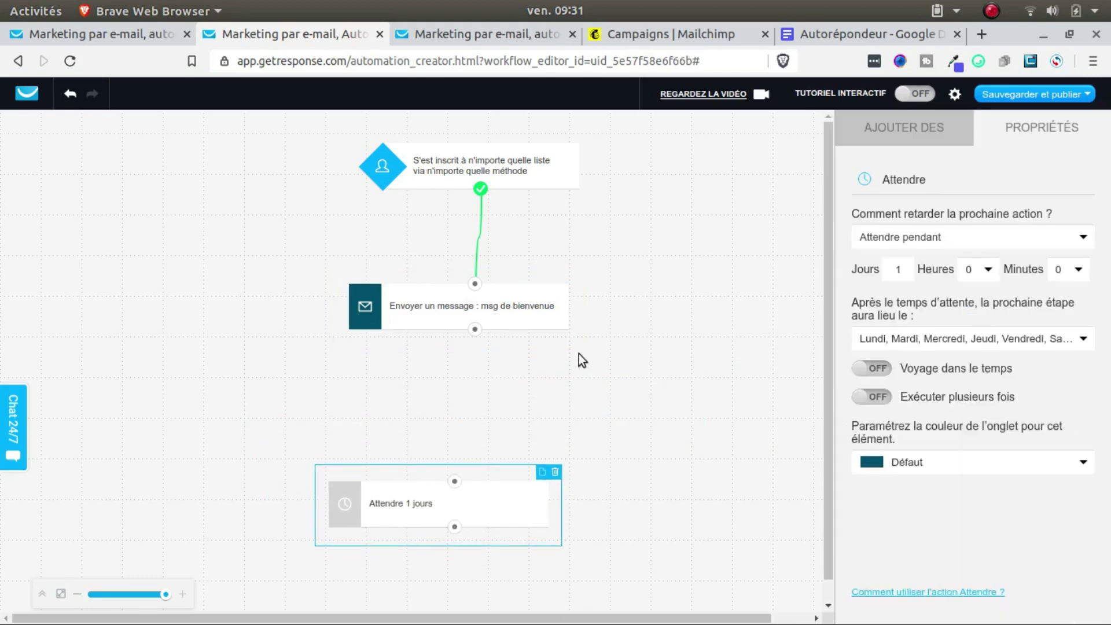
drag(475, 307, 455, 459)
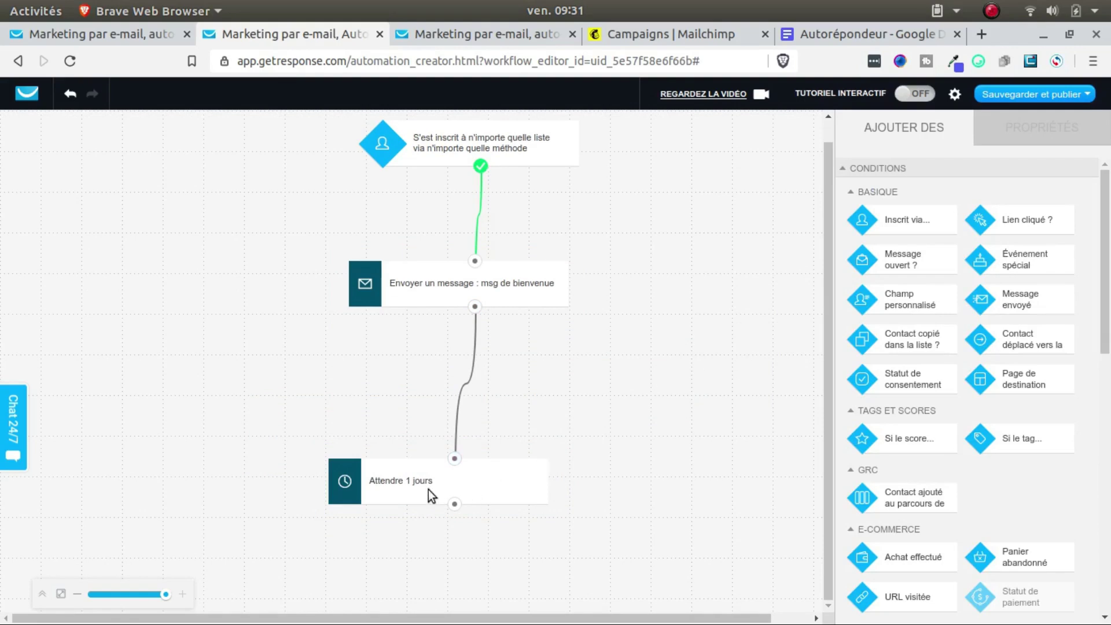
Step: Set the wait to 2 Jours and move the node up beside the welcome message
click(428, 489)
click(911, 268)
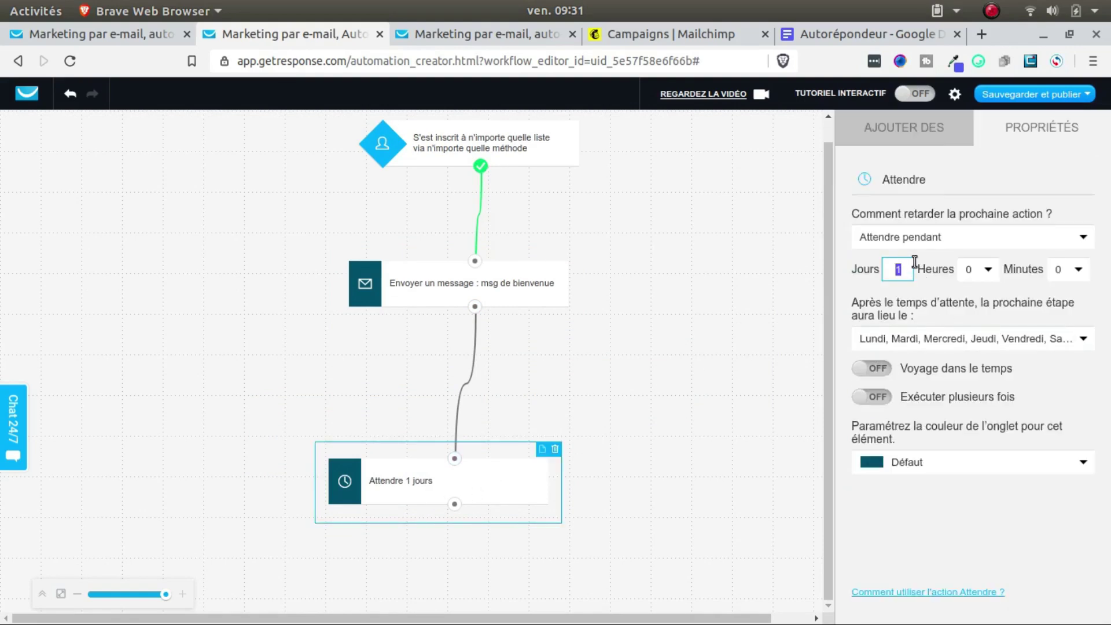
click(685, 305)
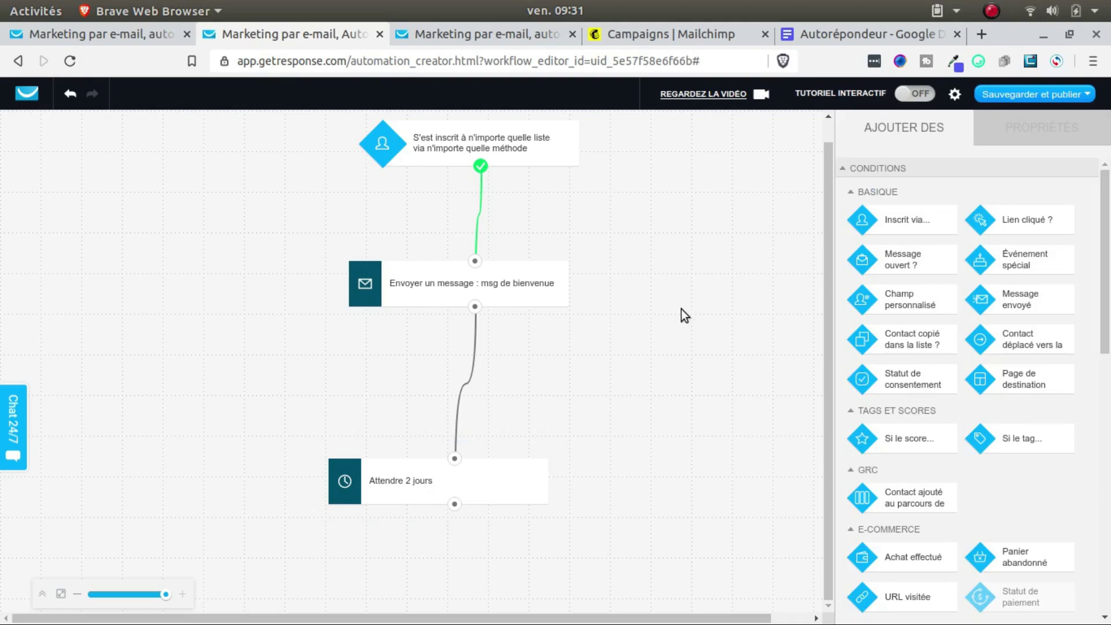
drag(487, 490, 492, 414)
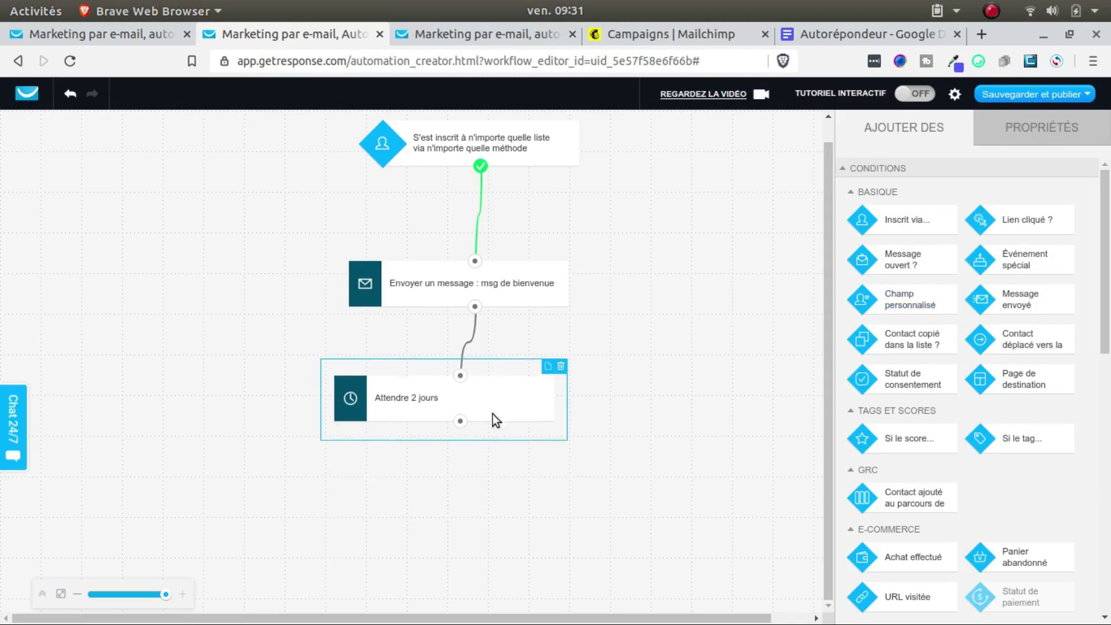
click(890, 130)
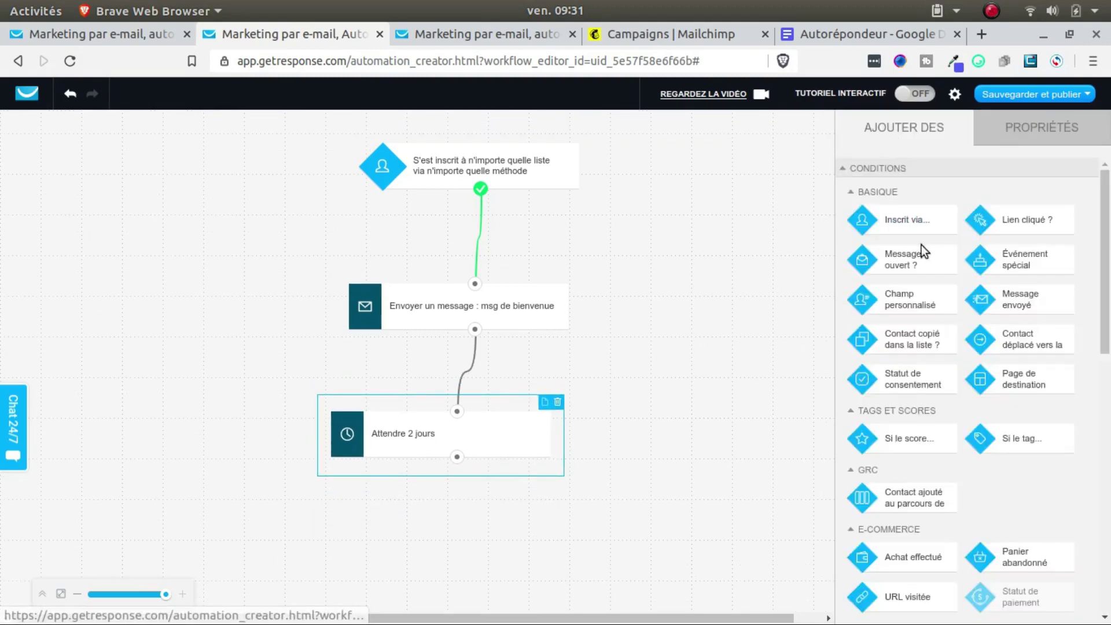
Step: Add a message-opened condition below the 2-day wait and connect them
drag(918, 259, 416, 519)
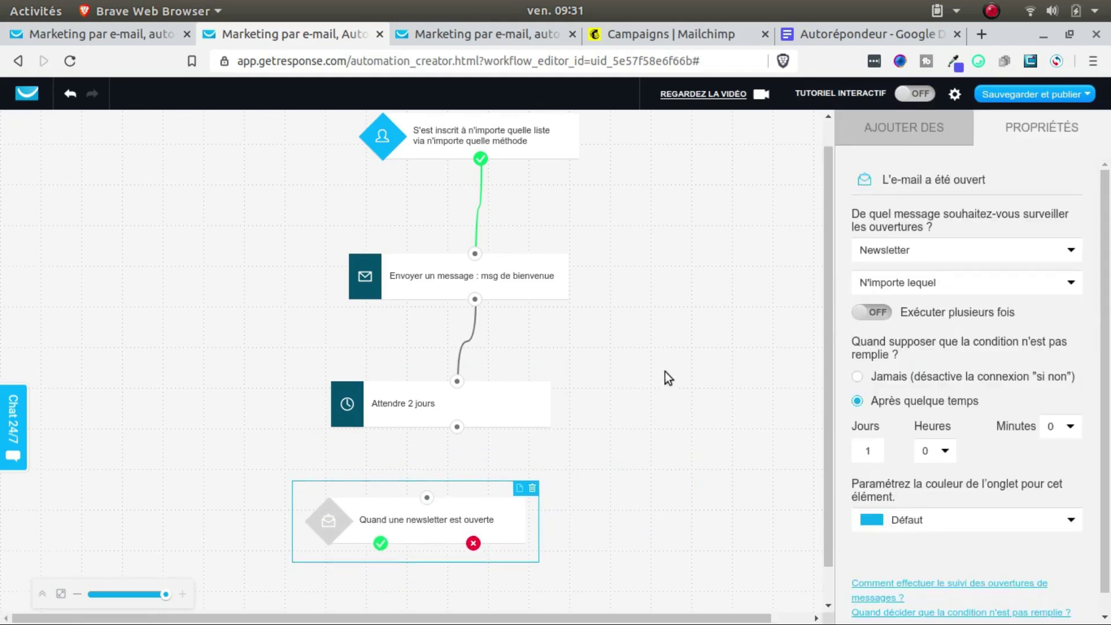
scroll(665, 372, down, 1)
drag(458, 387, 434, 464)
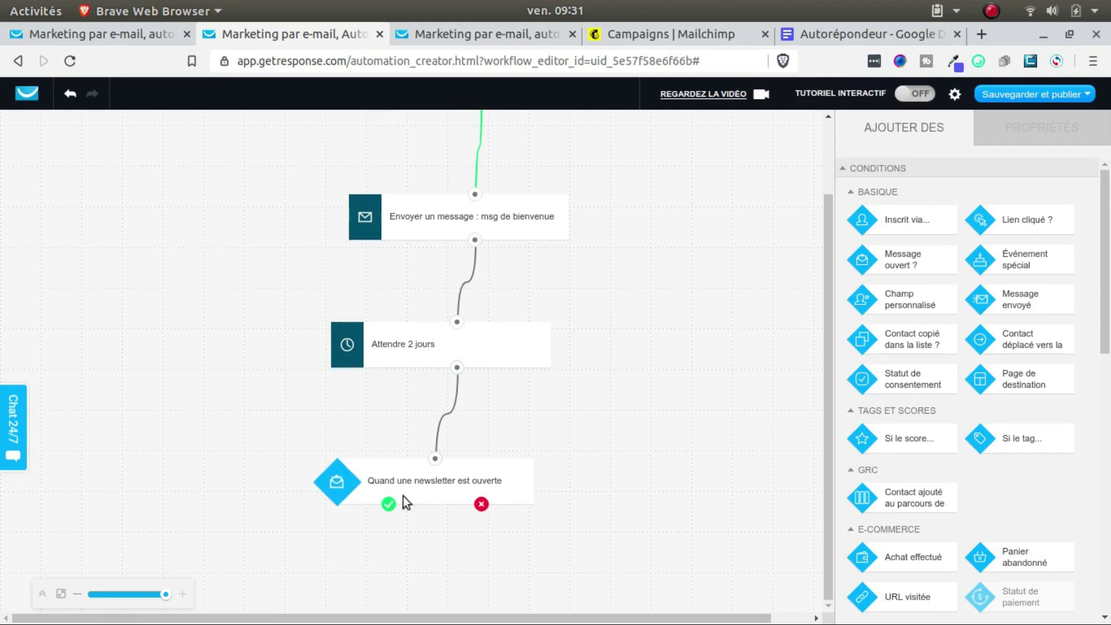
click(431, 488)
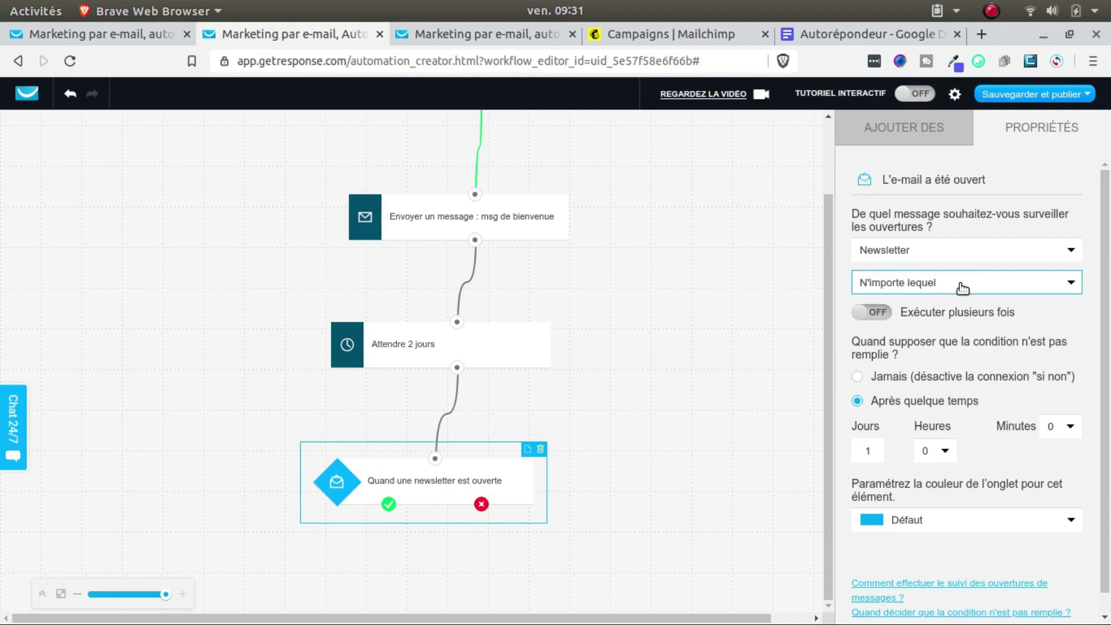
Step: Configure the condition to track opens of the specific automation message 'msg de bienvenue'
click(963, 288)
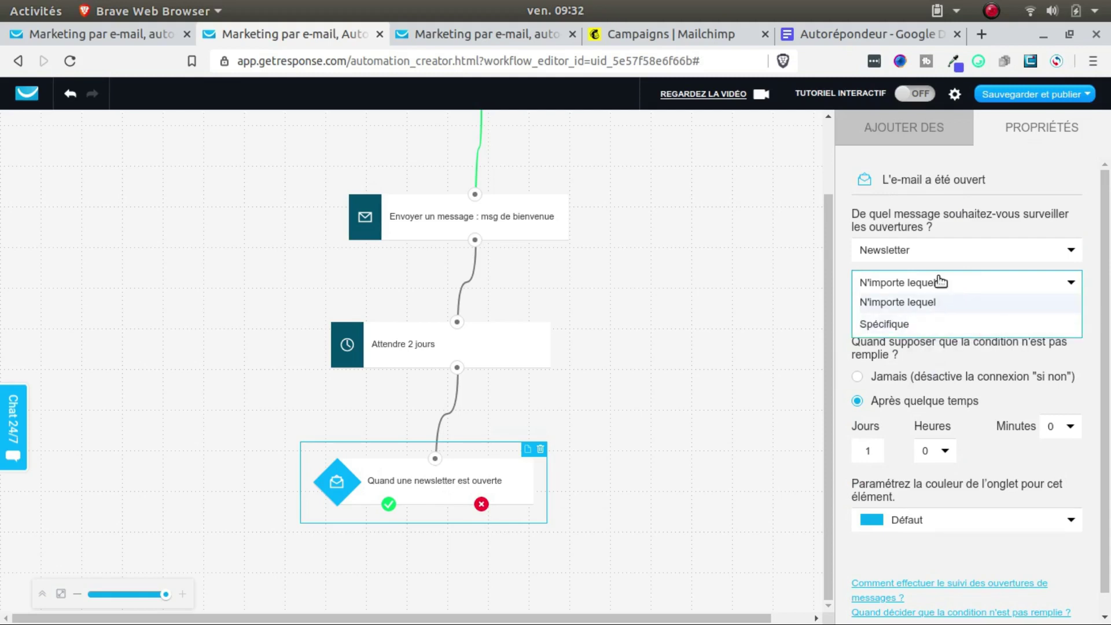
click(947, 253)
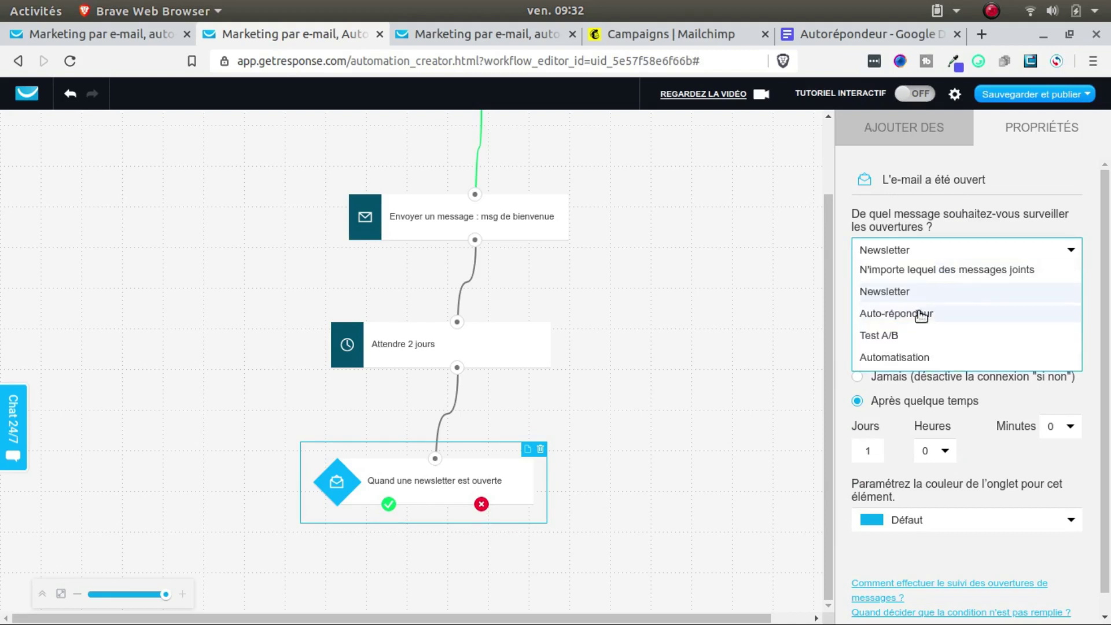
click(888, 358)
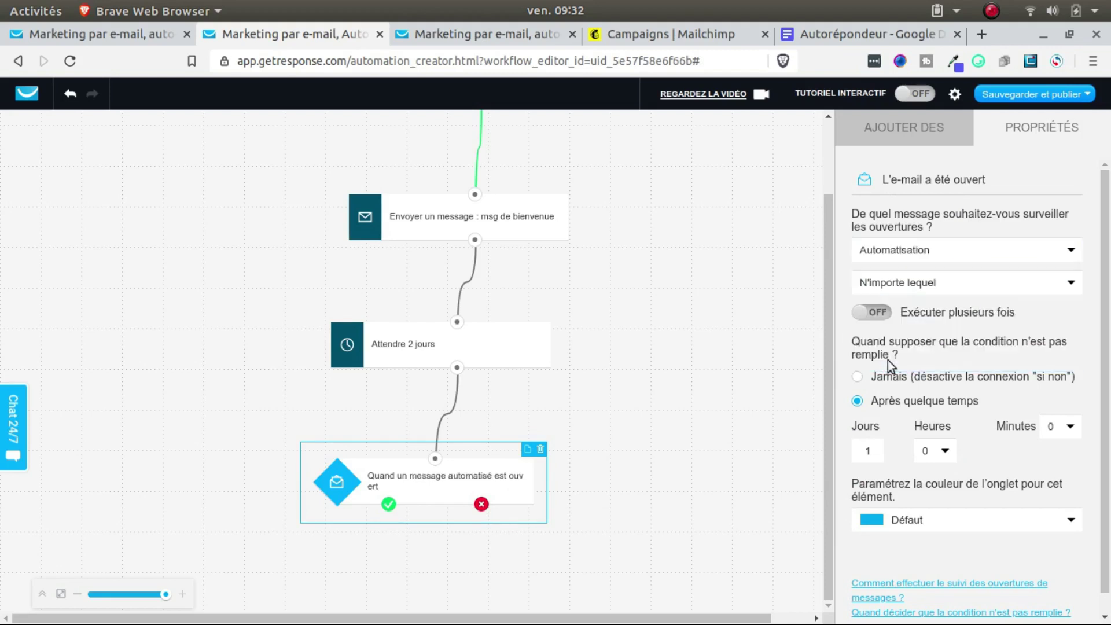
click(927, 286)
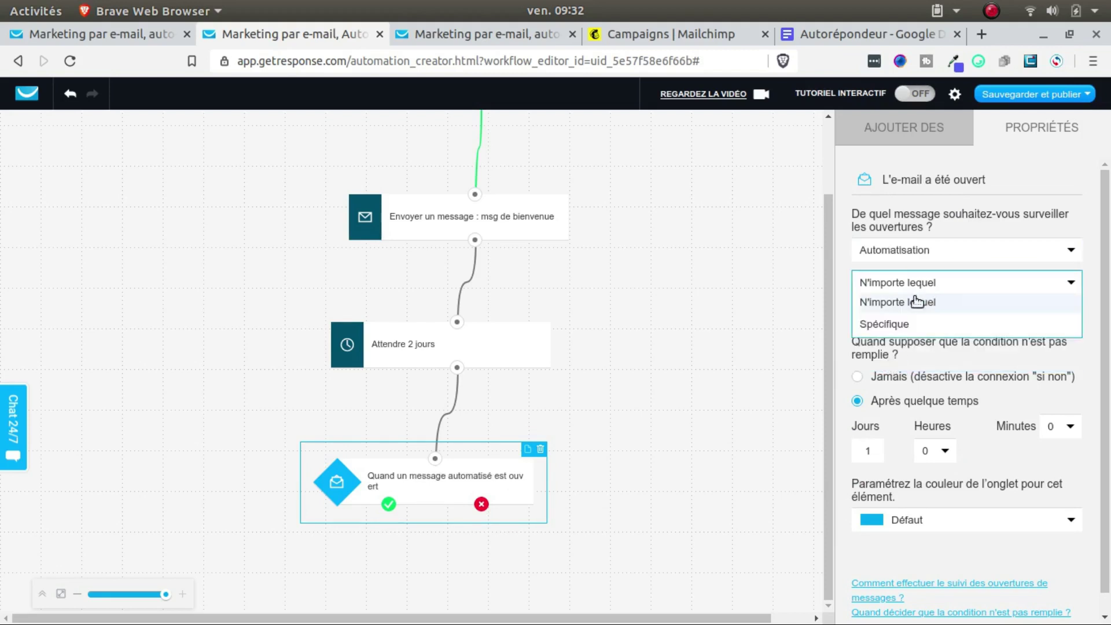
click(892, 325)
click(922, 347)
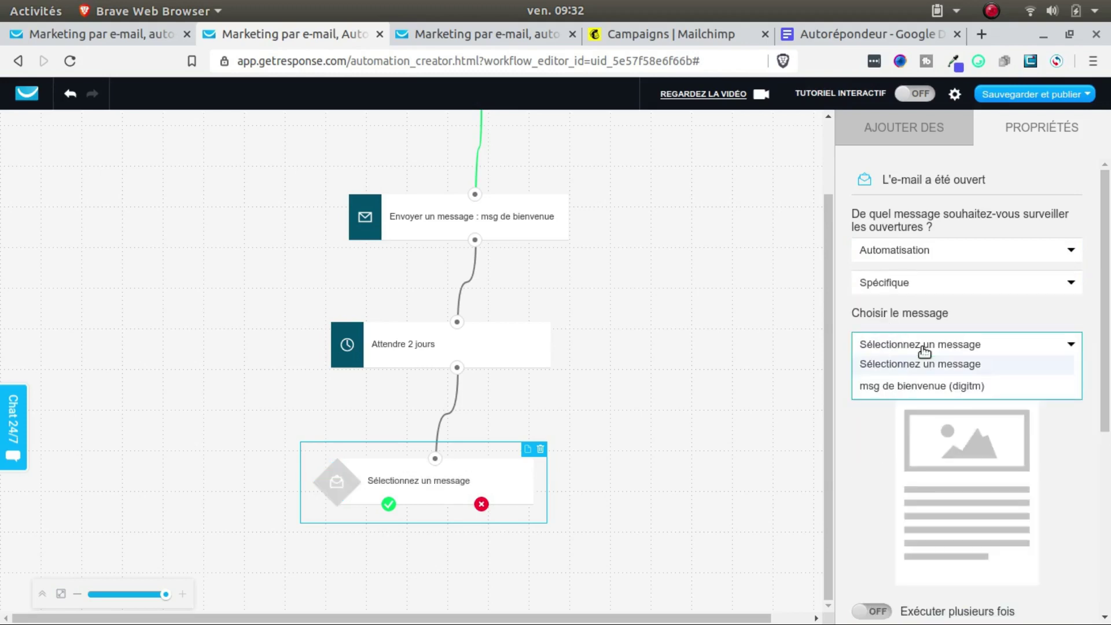
click(908, 384)
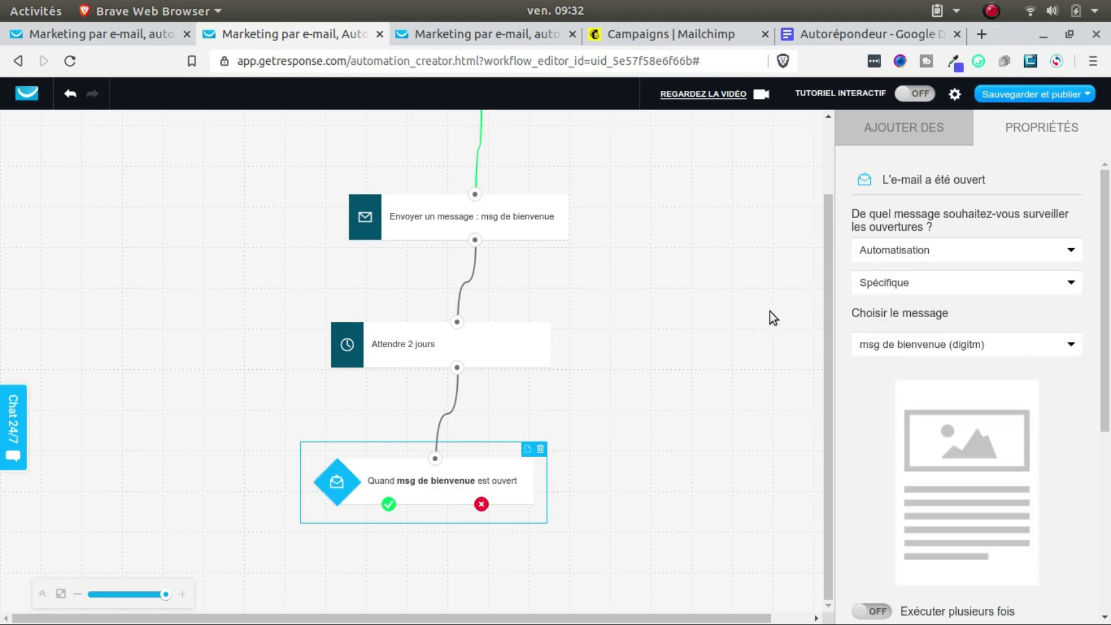
click(902, 128)
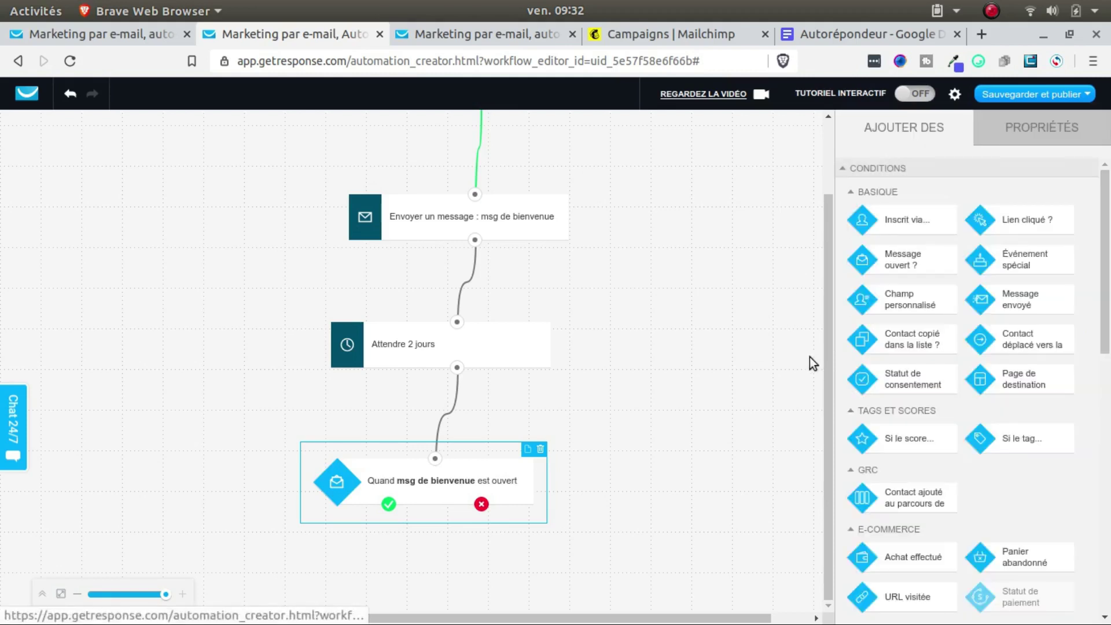
Step: Drag two Envoyer message blocks onto the canvas below the condition
drag(904, 264, 811, 301)
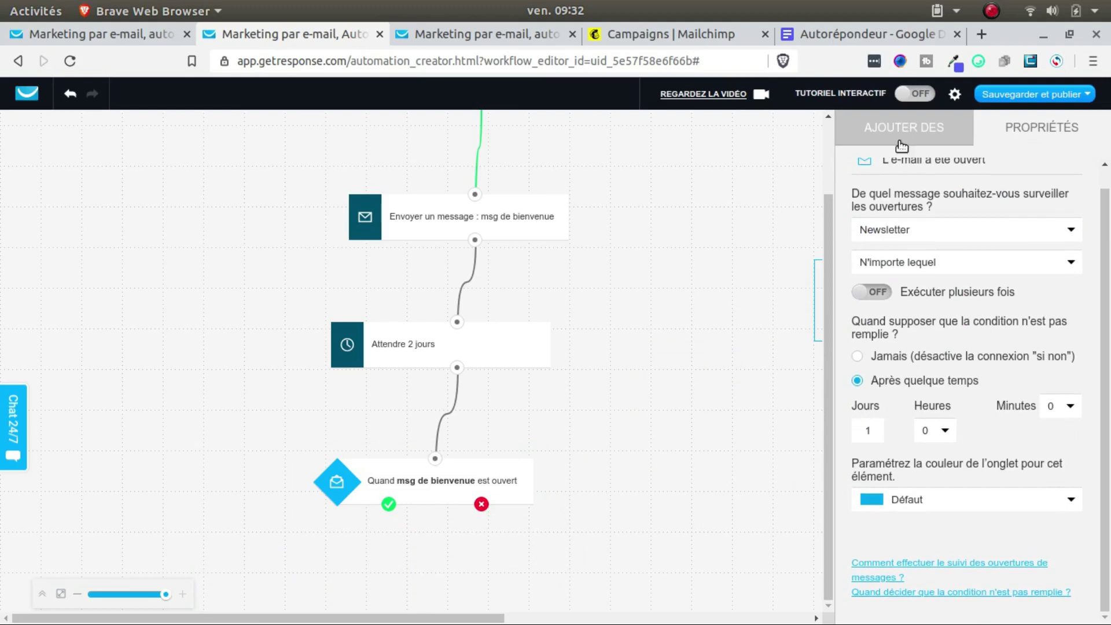
click(905, 129)
scroll(944, 339, down, 4)
scroll(937, 353, down, 2)
drag(928, 325, 298, 578)
scroll(694, 390, down, 2)
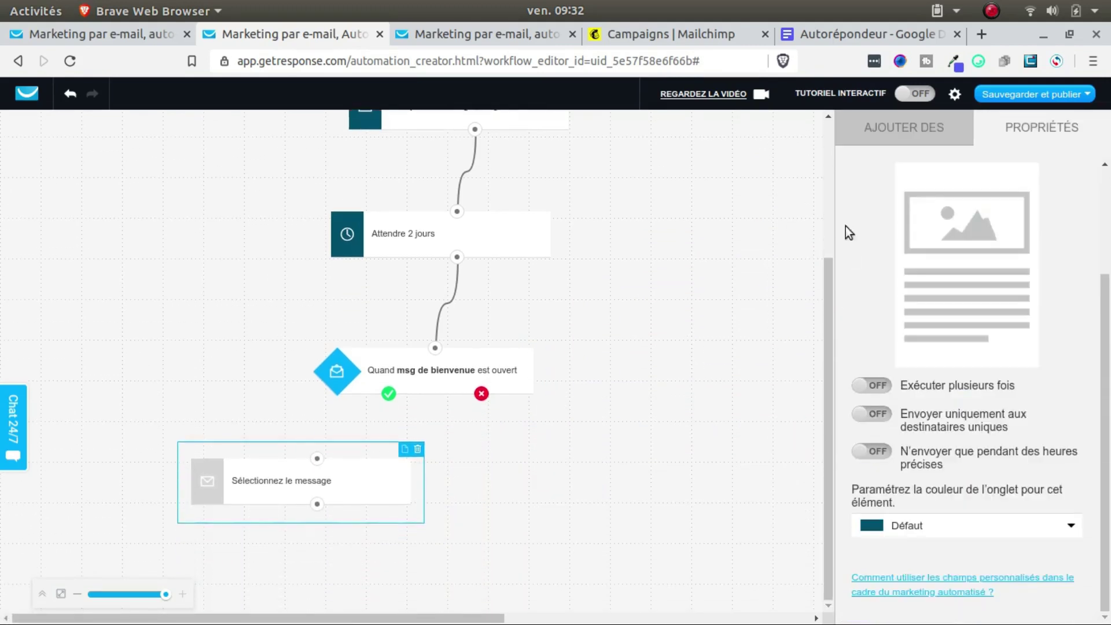
click(904, 130)
scroll(938, 313, up, 3)
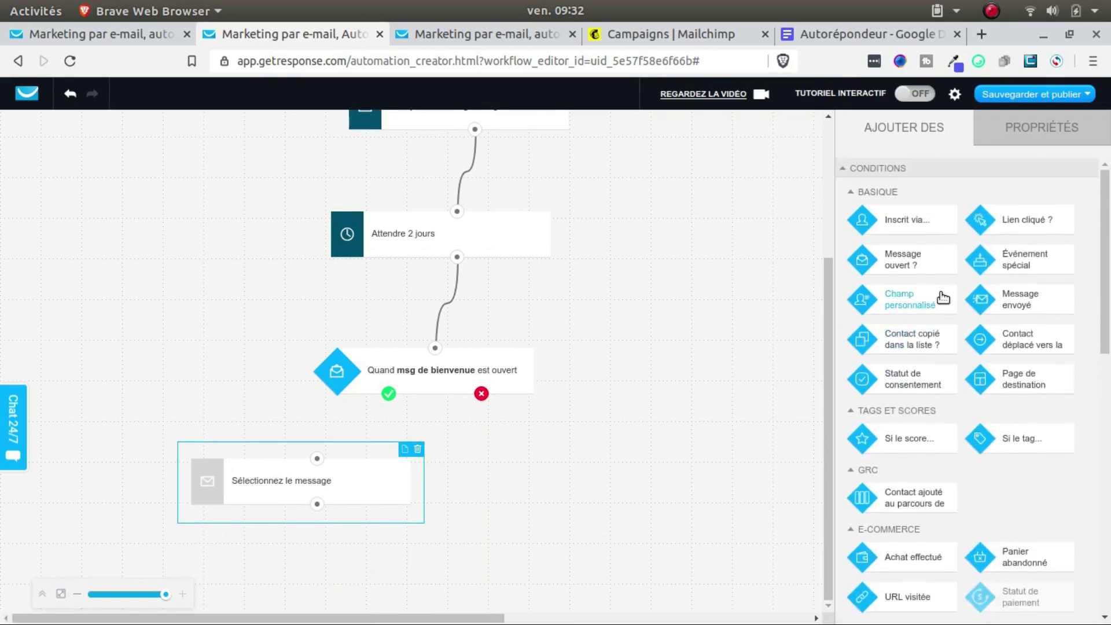
scroll(914, 267, down, 5)
scroll(921, 341, down, 1)
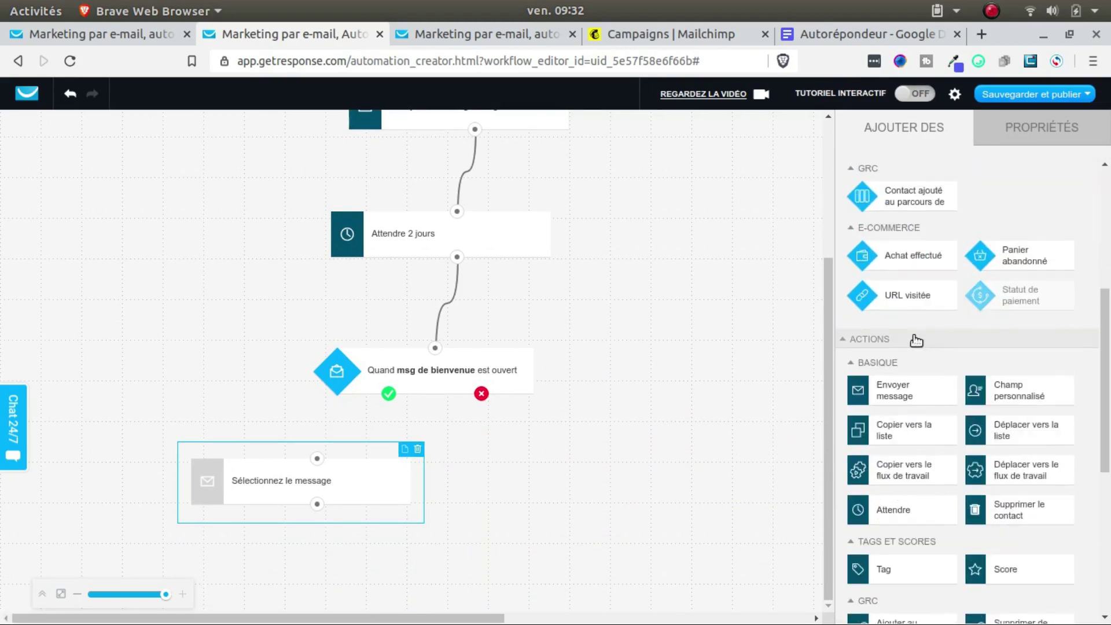
drag(905, 389, 631, 524)
scroll(708, 371, down, 1)
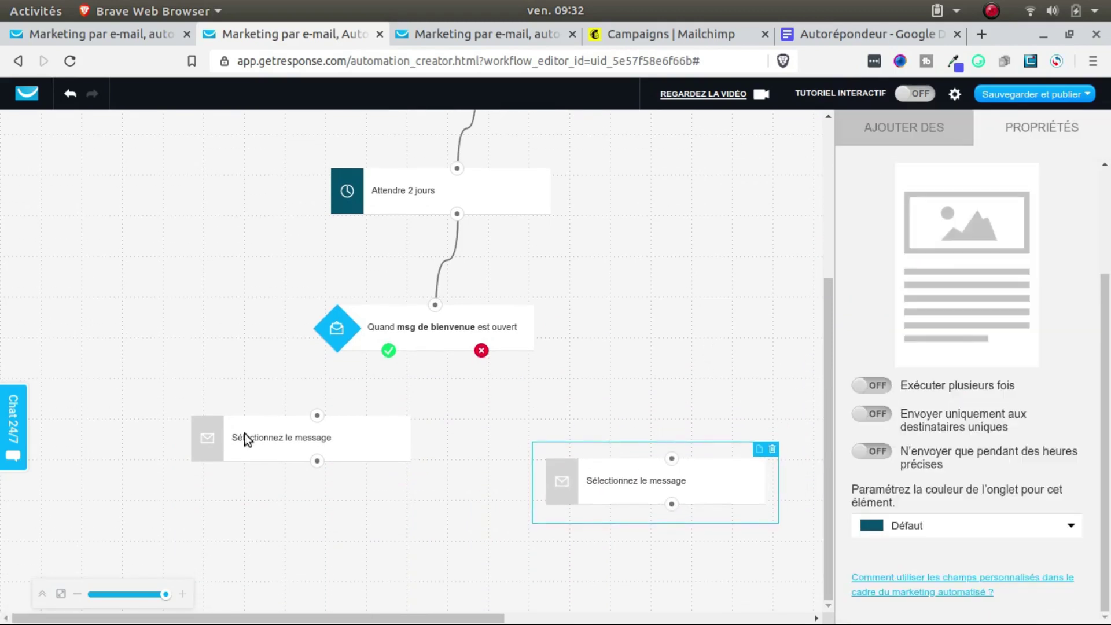
Step: Position both message blocks and connect the yes branch left and the no branch right
drag(256, 436, 201, 466)
drag(709, 481, 684, 474)
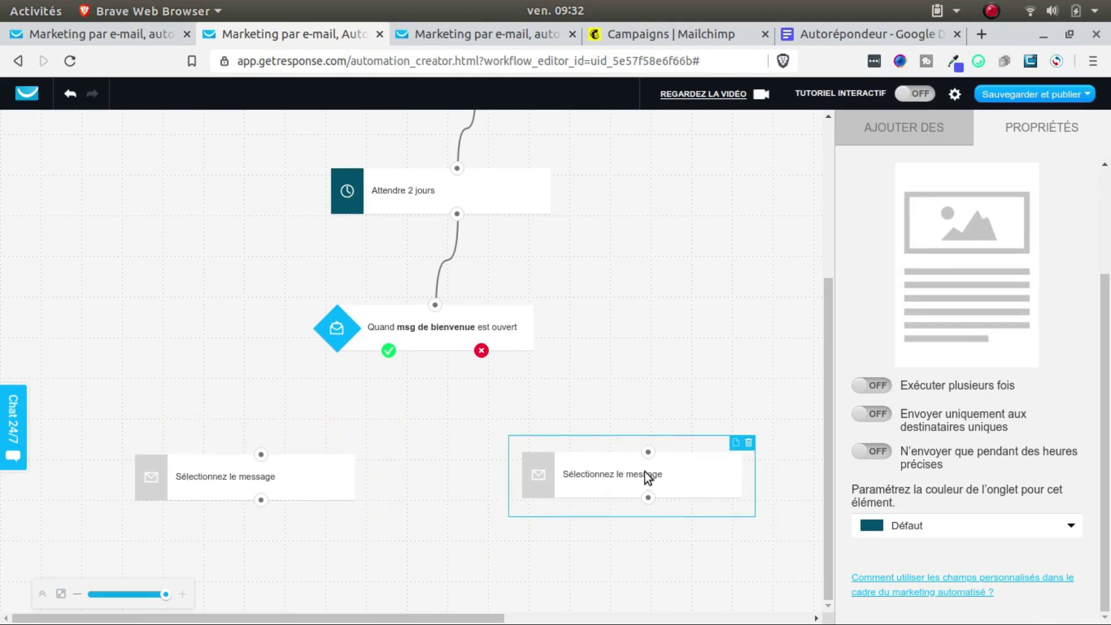
drag(388, 356, 261, 459)
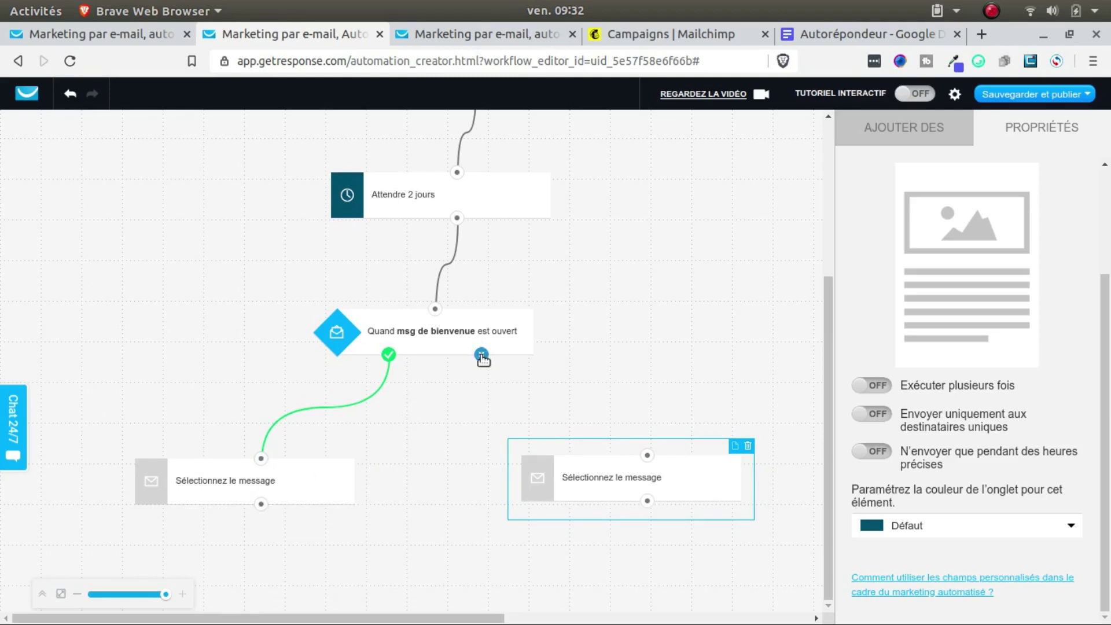
drag(482, 356, 649, 458)
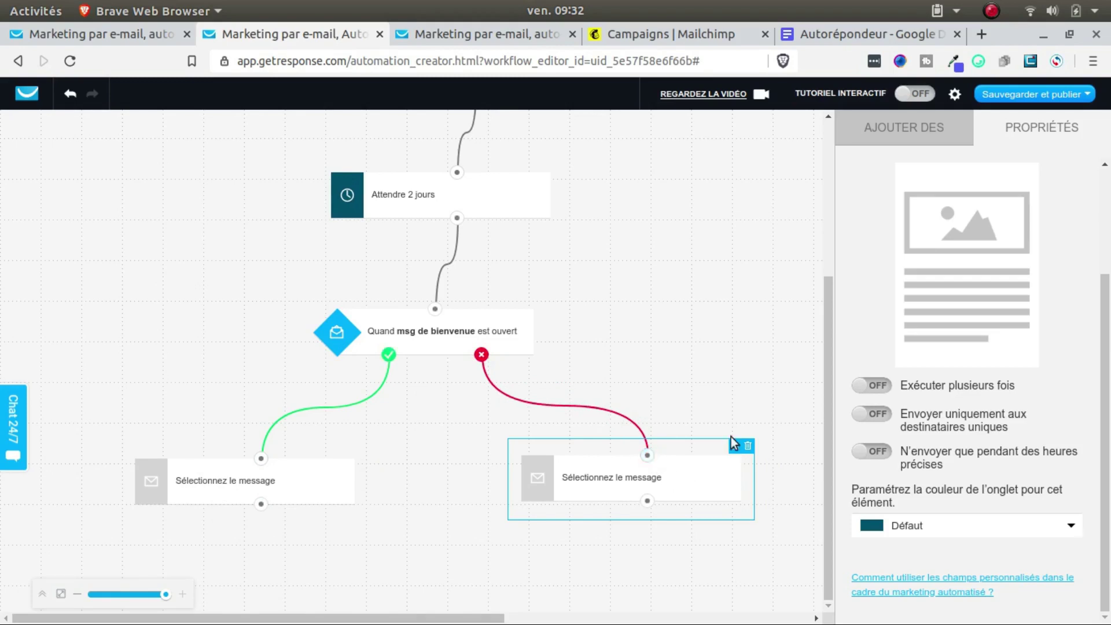
scroll(695, 373, up, 2)
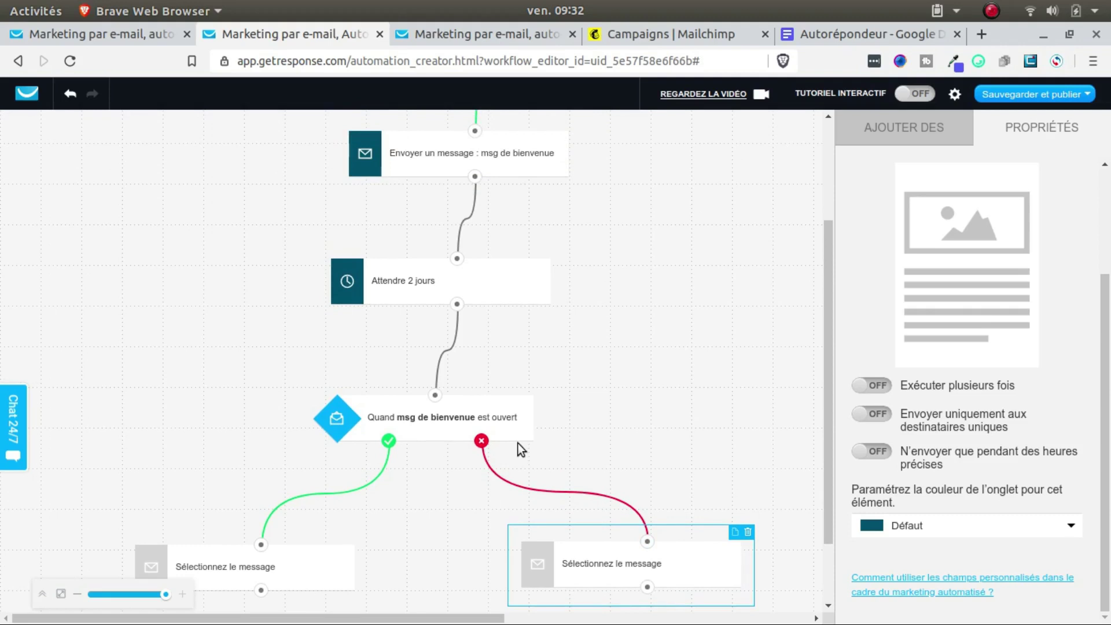
drag(677, 581, 596, 560)
scroll(575, 503, down, 2)
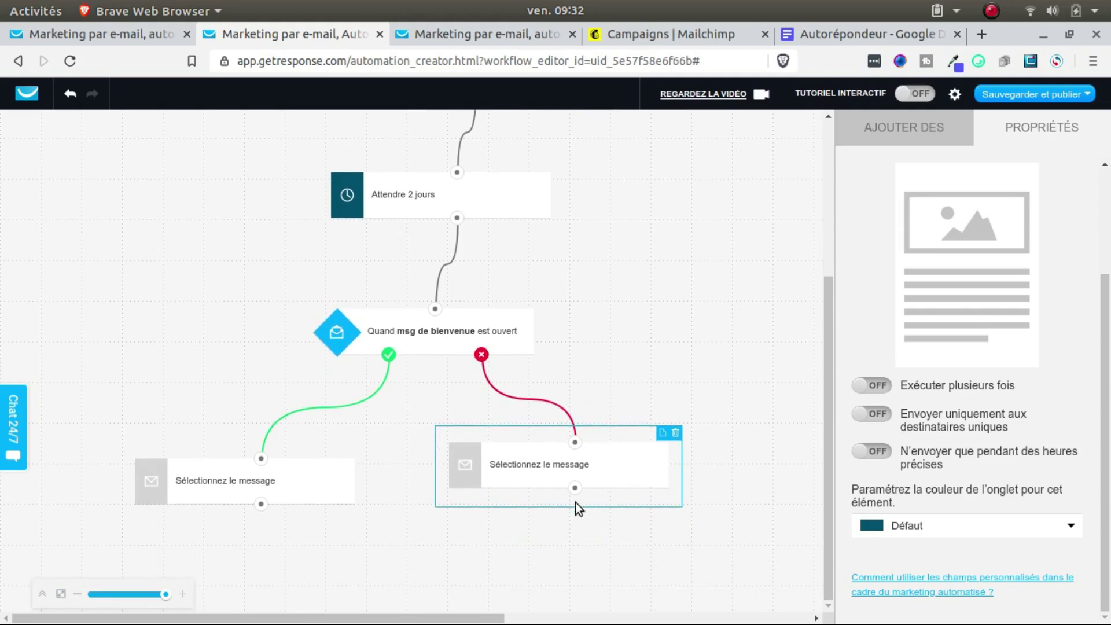
drag(575, 490, 475, 283)
scroll(645, 355, up, 5)
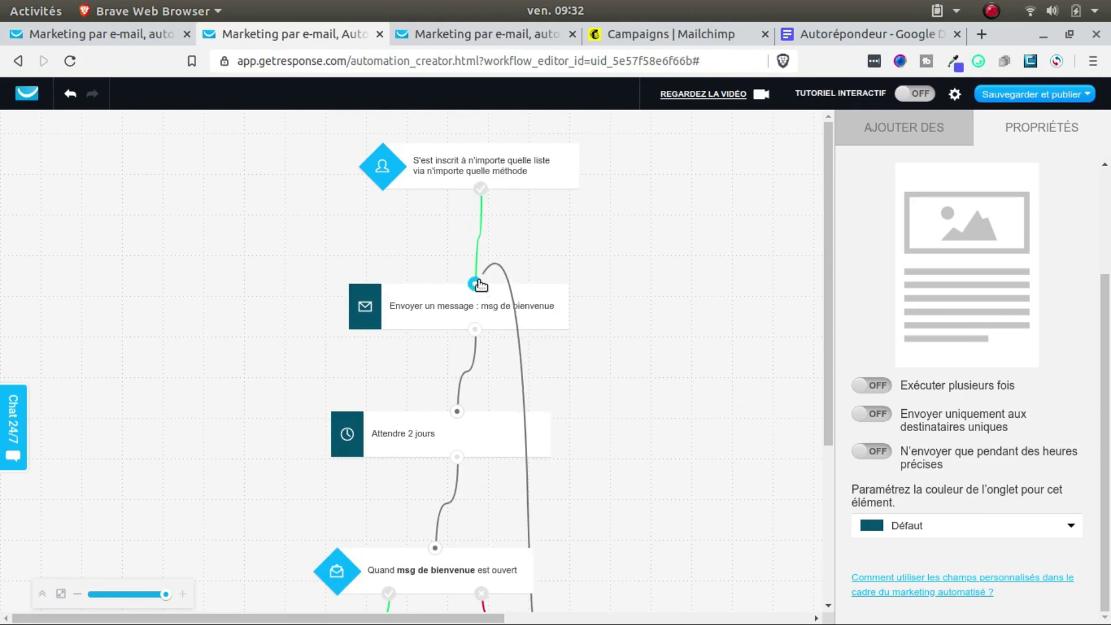
Step: Move the 2-day wait, opened condition and welcome-message nodes to the left
scroll(753, 300, down, 5)
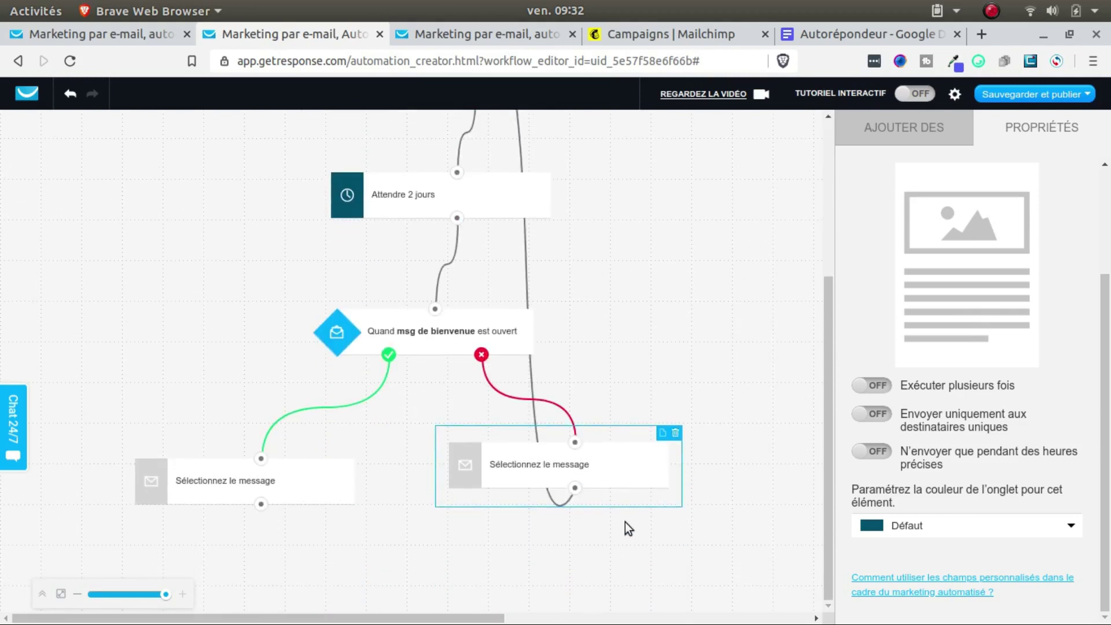
drag(432, 217, 266, 244)
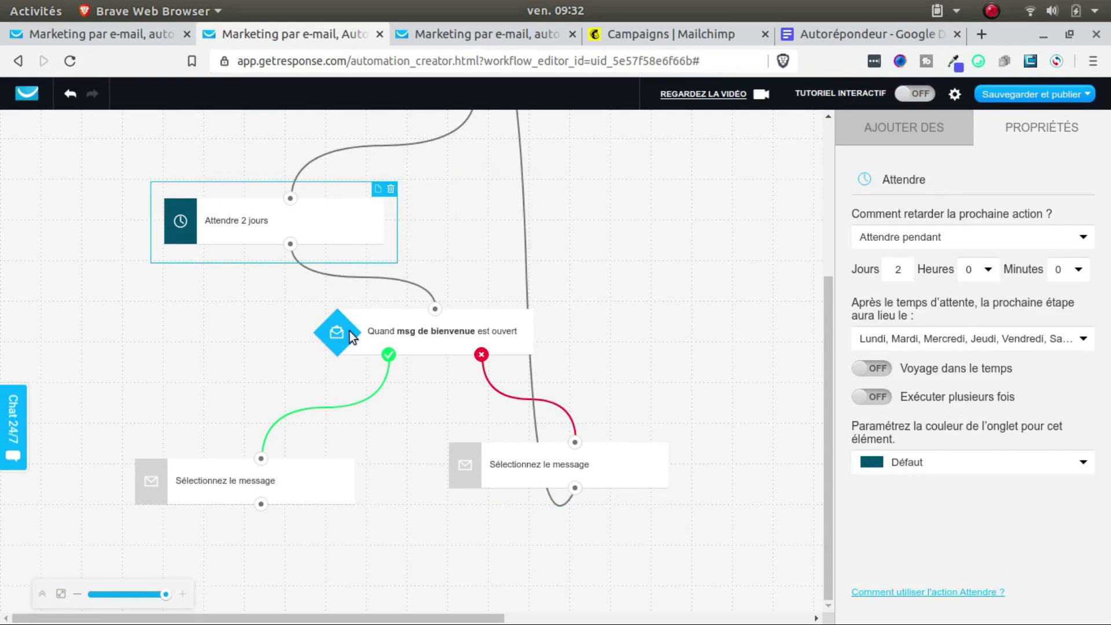
drag(414, 334, 250, 350)
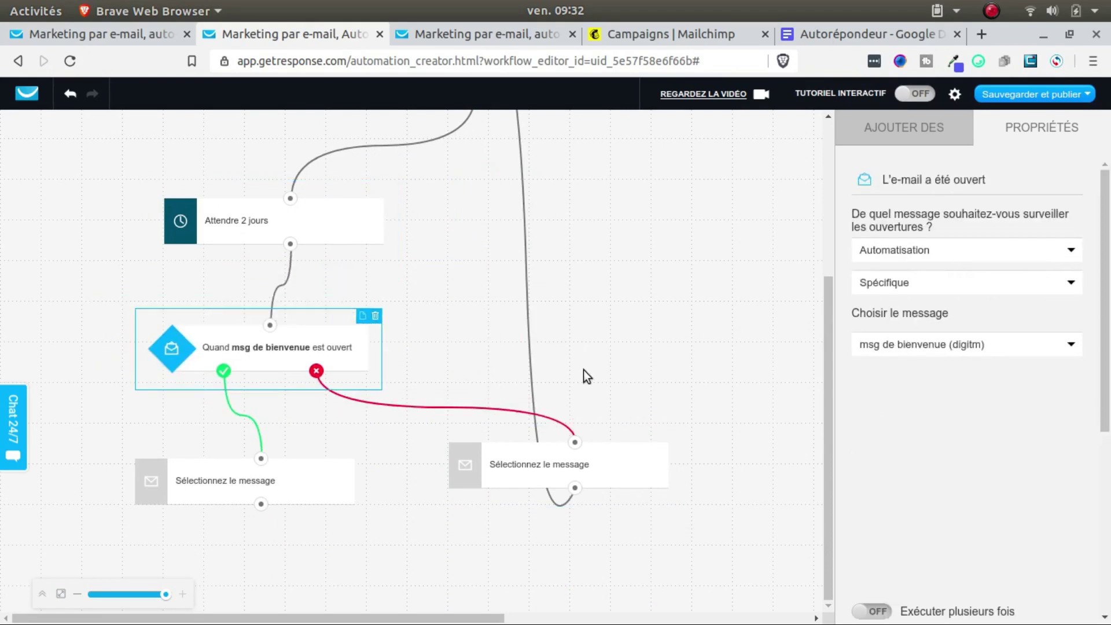
scroll(583, 367, up, 3)
drag(481, 197, 427, 230)
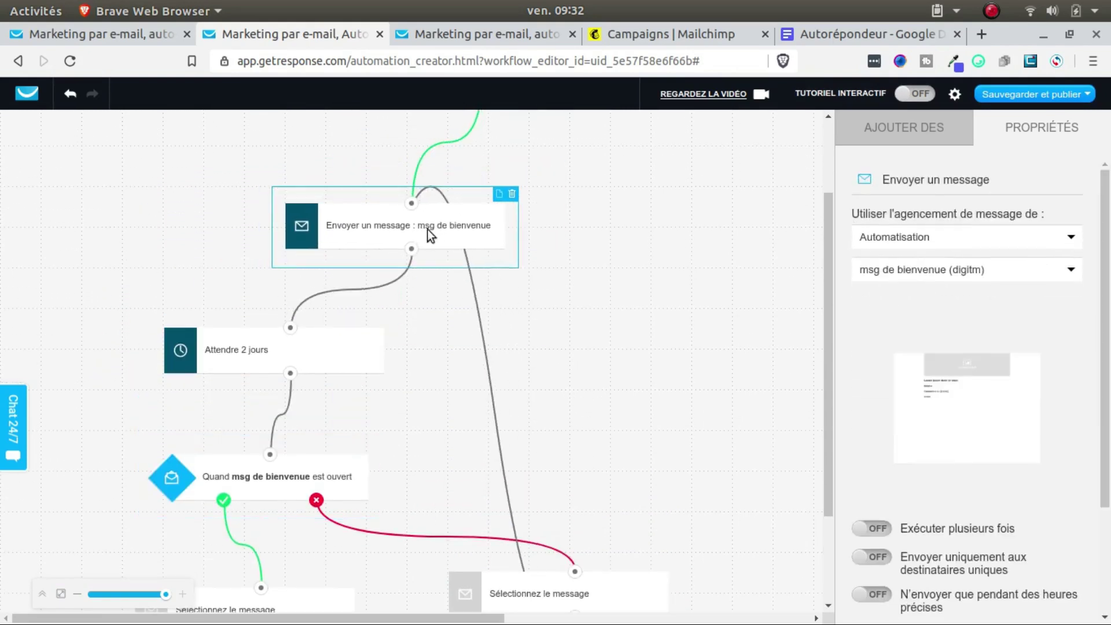
scroll(556, 263, down, 3)
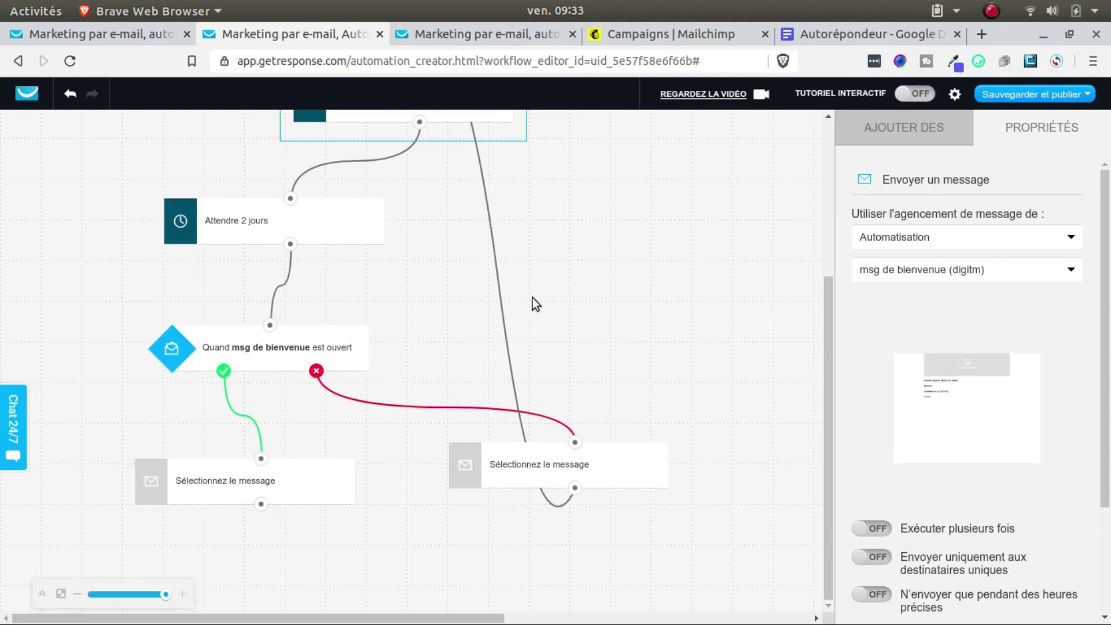
click(384, 407)
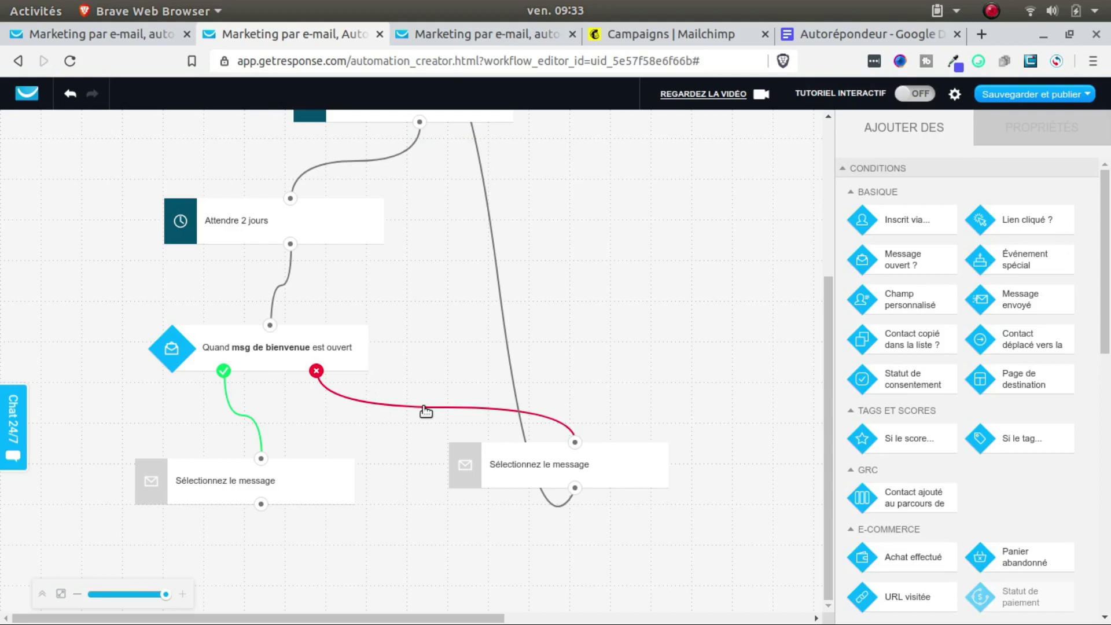
Step: Delete the no-branch link and redraw it to the repositioned right message step
click(449, 409)
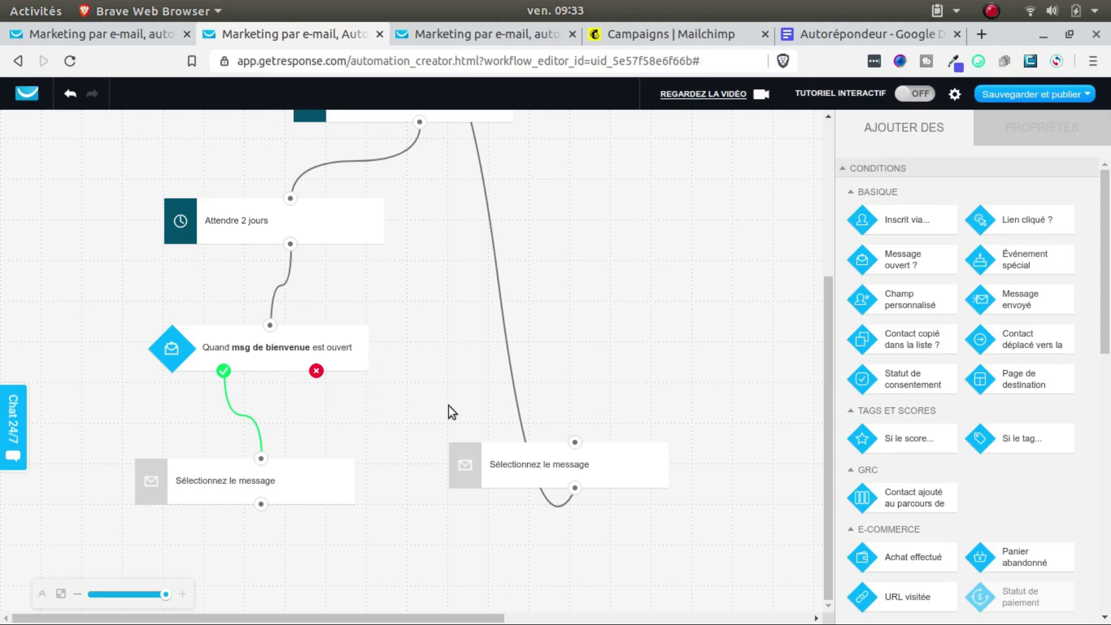
drag(484, 458, 500, 418)
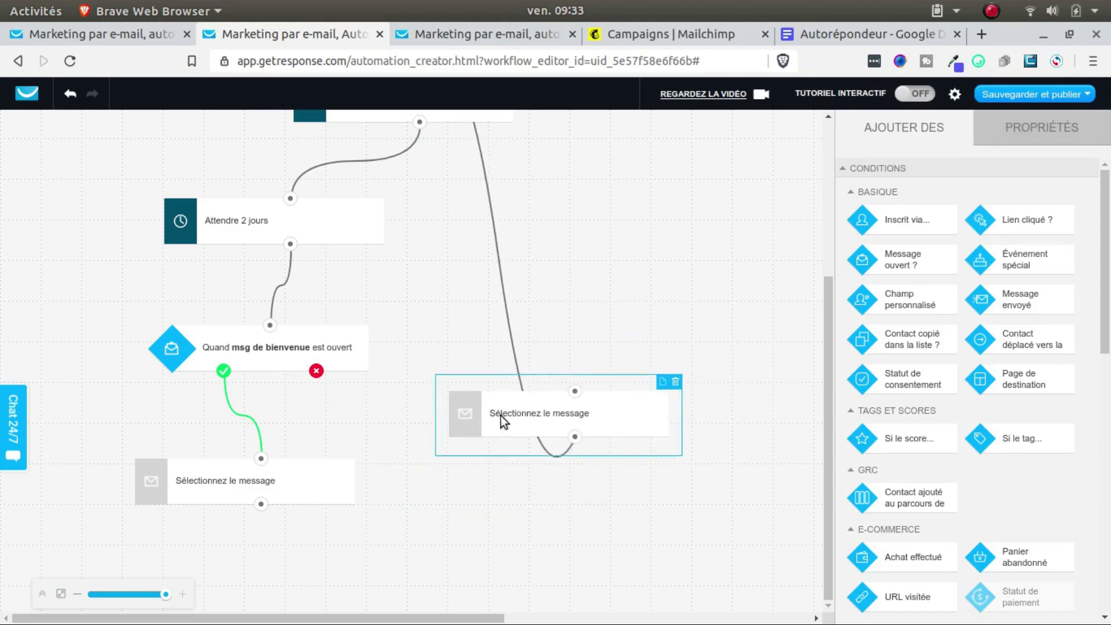
drag(316, 371, 571, 395)
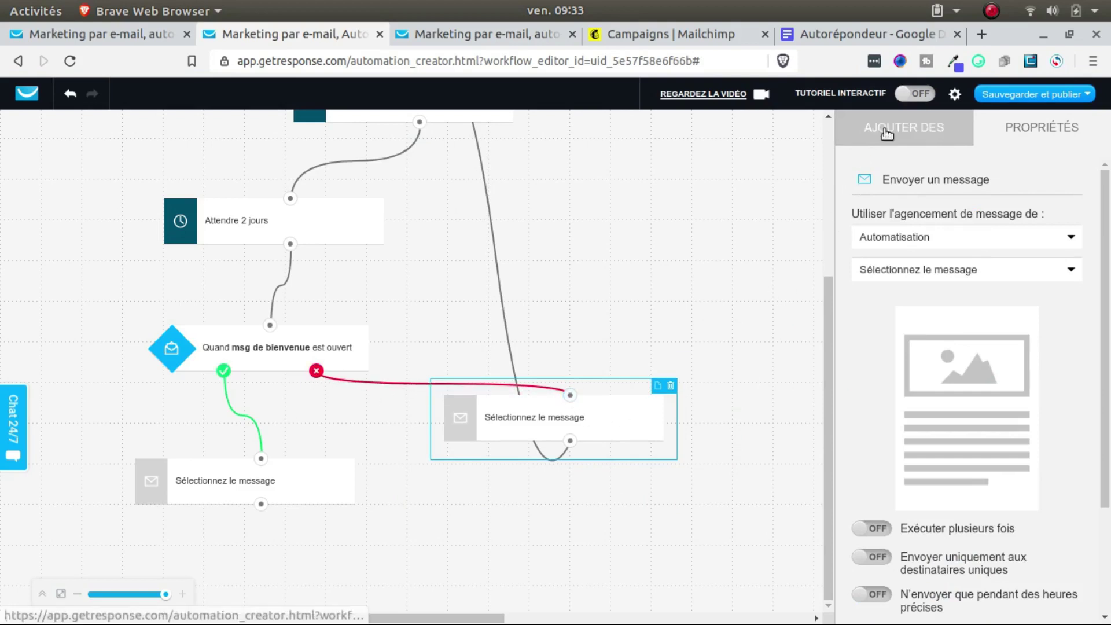
Step: Place a Tag step from Tags et scores under the left message step and link them
click(886, 134)
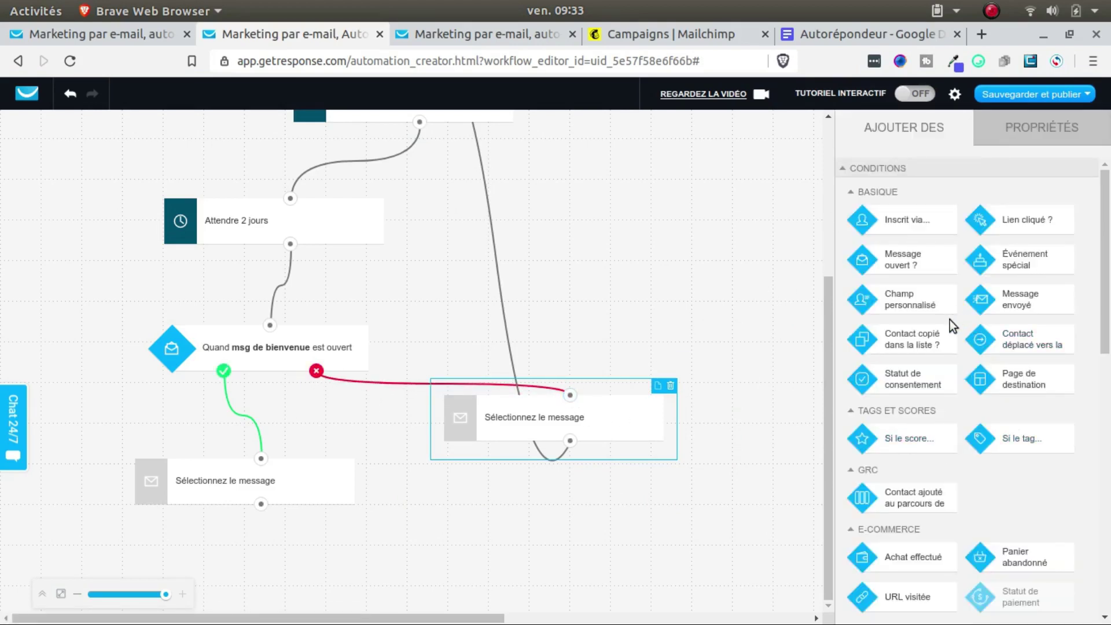
scroll(949, 326, down, 5)
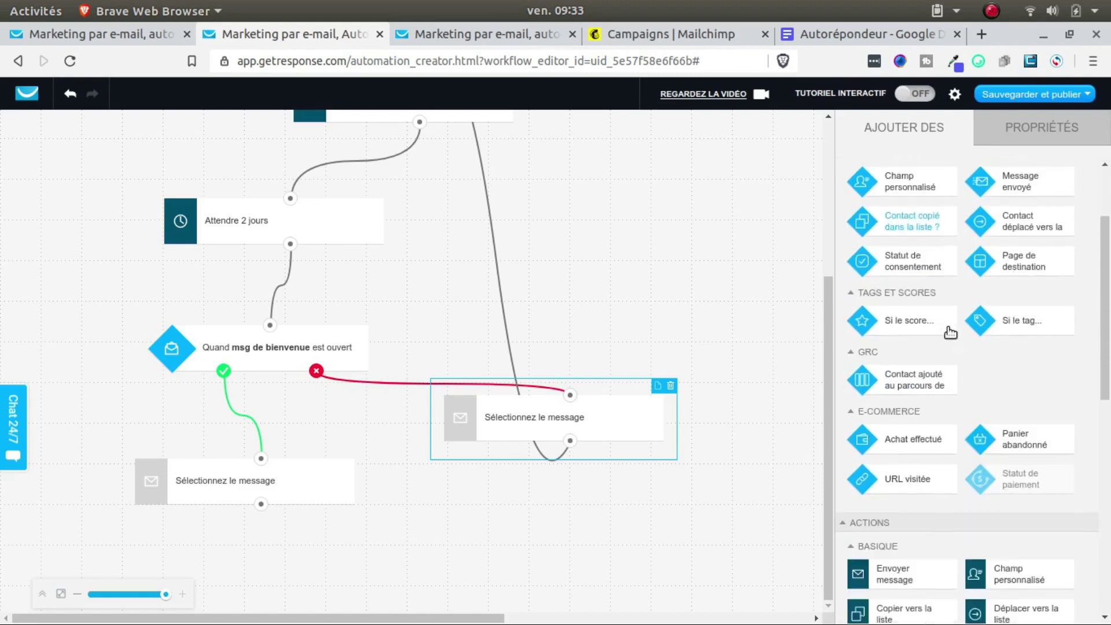
scroll(948, 343, down, 6)
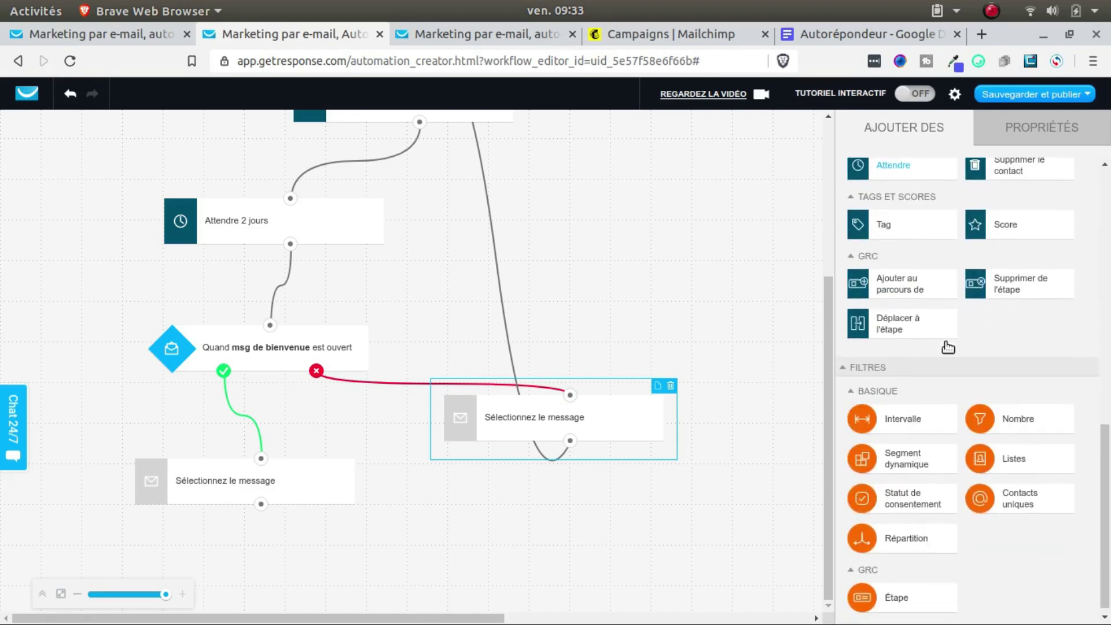
drag(923, 231, 387, 544)
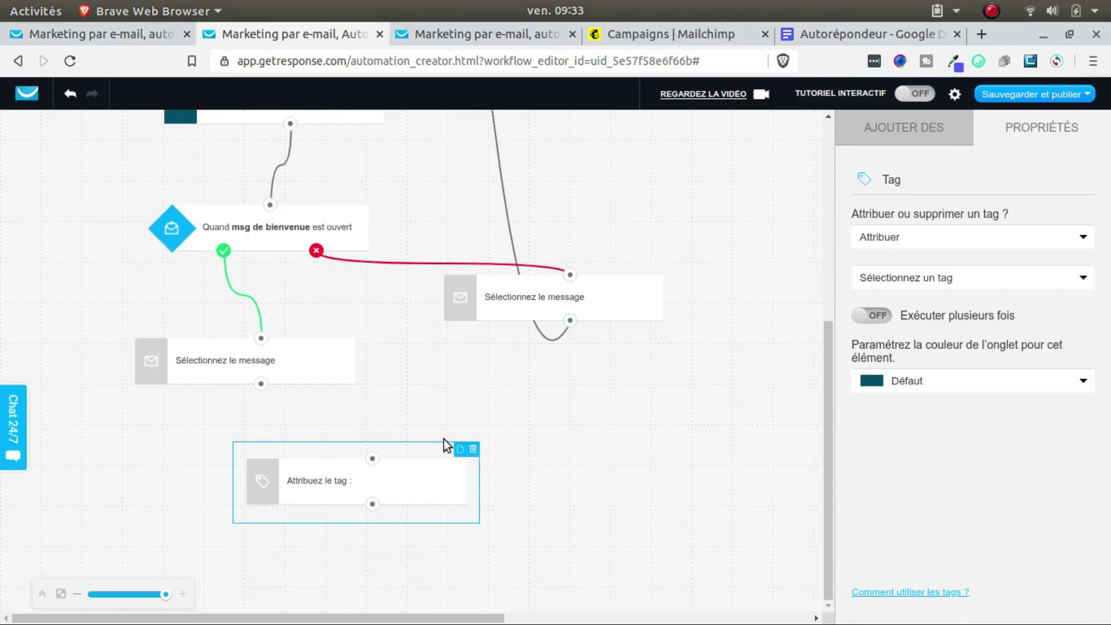
drag(396, 480, 348, 487)
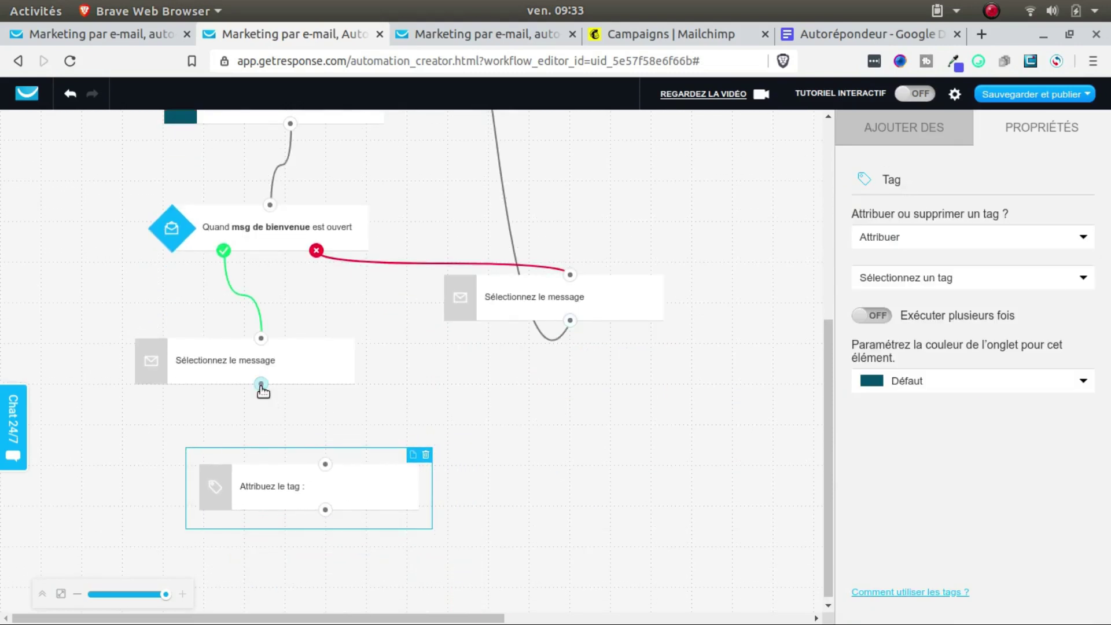
drag(261, 385, 326, 464)
scroll(534, 456, up, 3)
scroll(534, 456, down, 3)
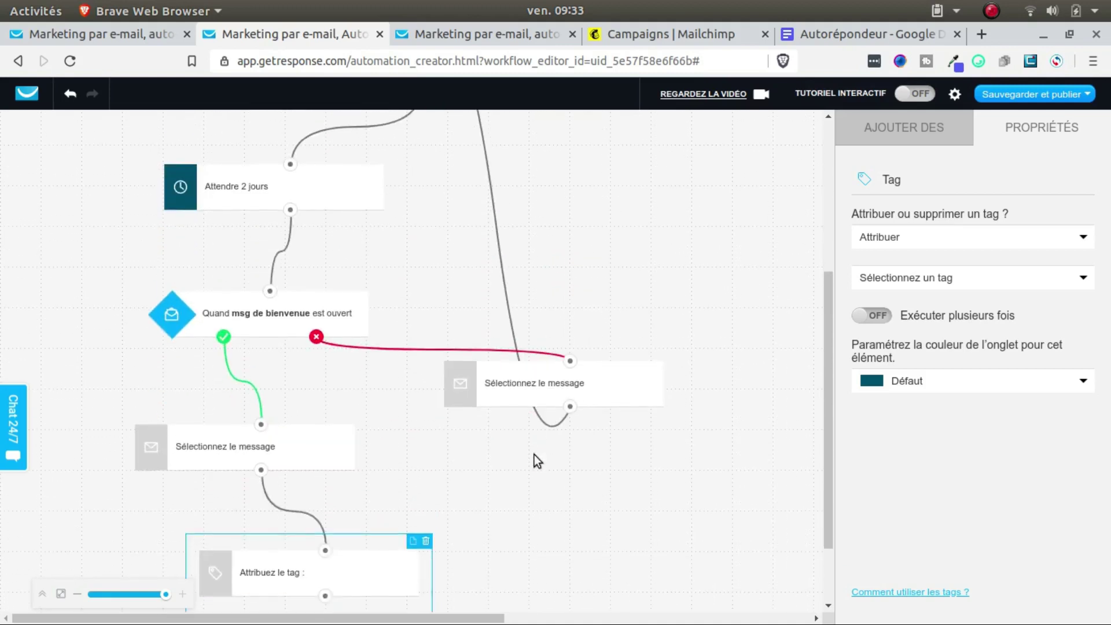
scroll(557, 435, up, 5)
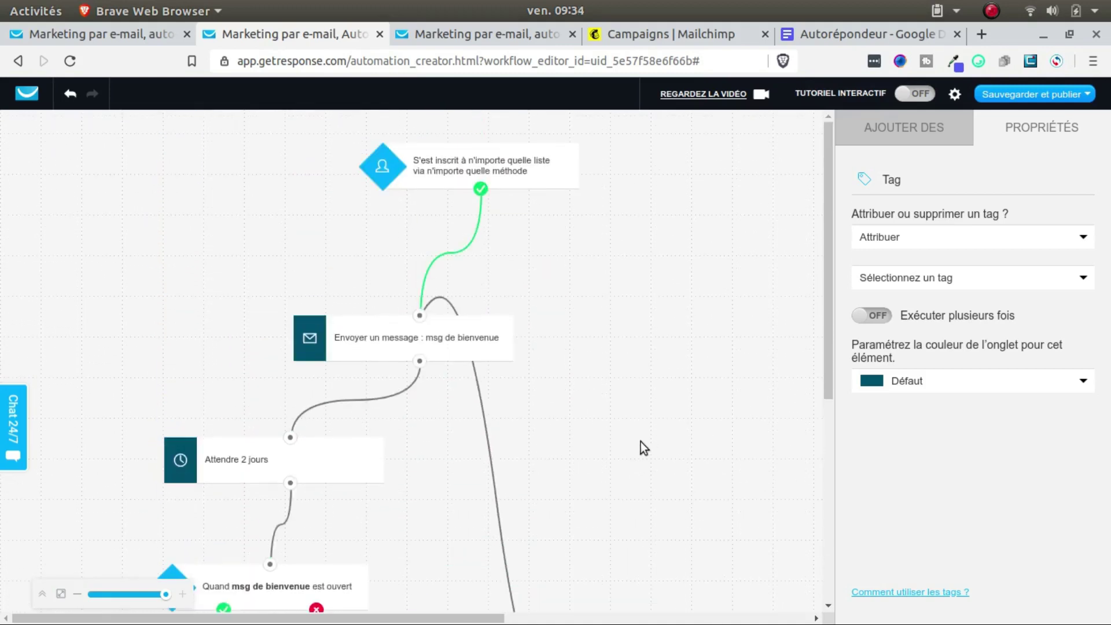
click(482, 33)
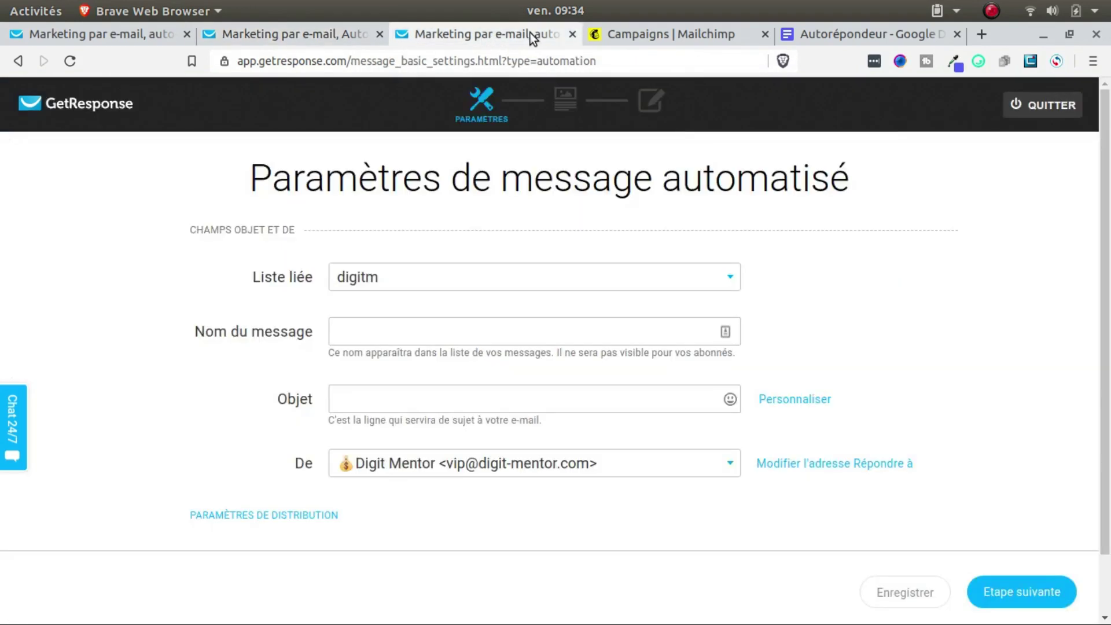
click(316, 35)
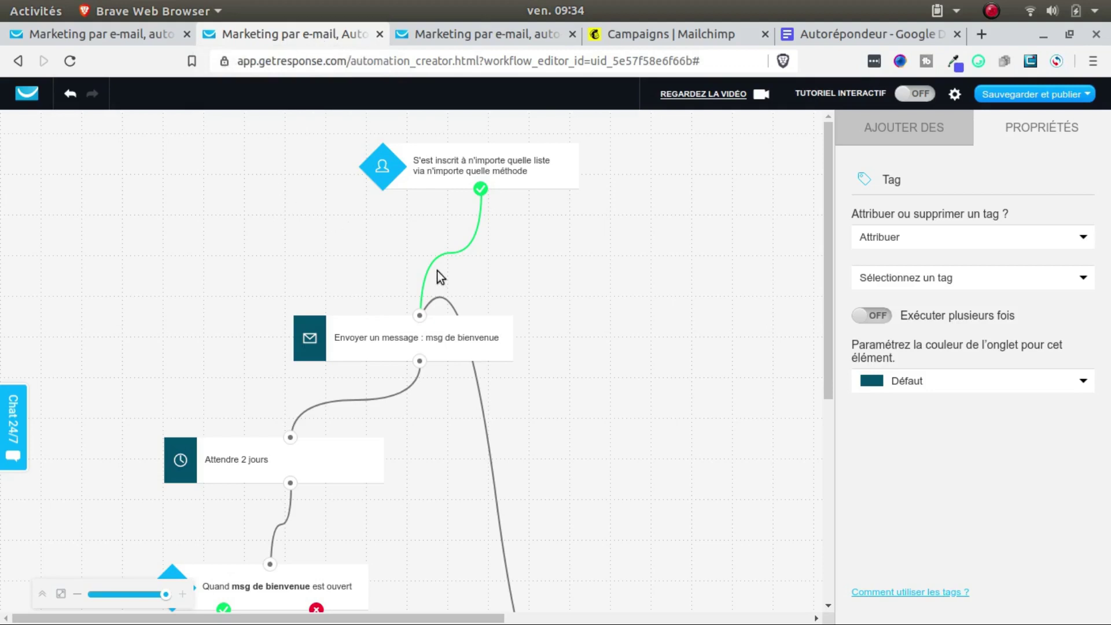